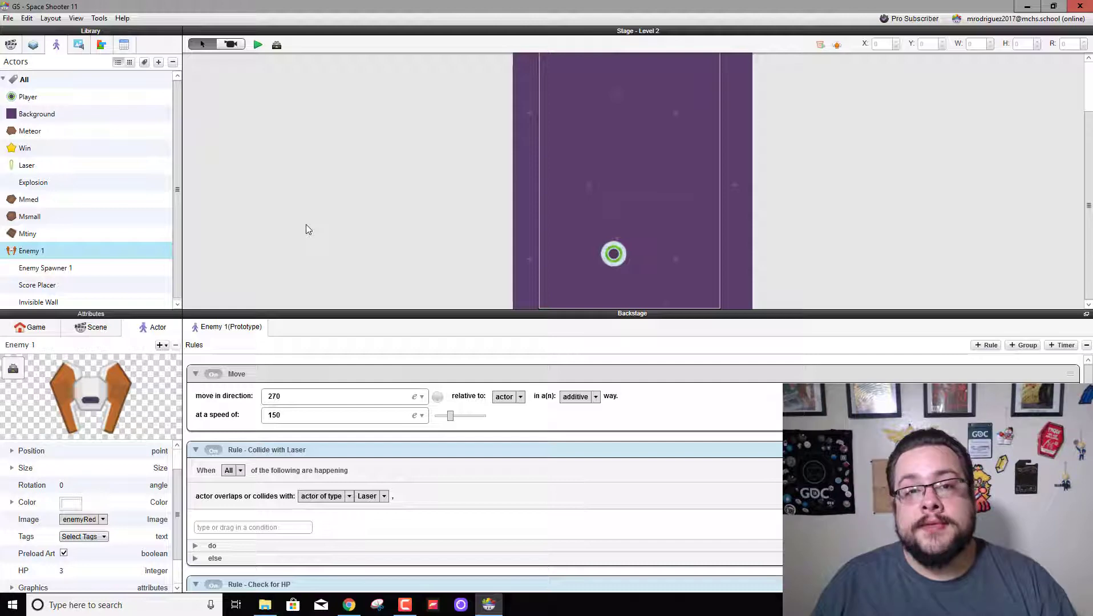
Scroll through Enemy 1's rules: Move at 270, speed 150, laser-collision and HP-check rules
scroll(49, 213, "down", 1)
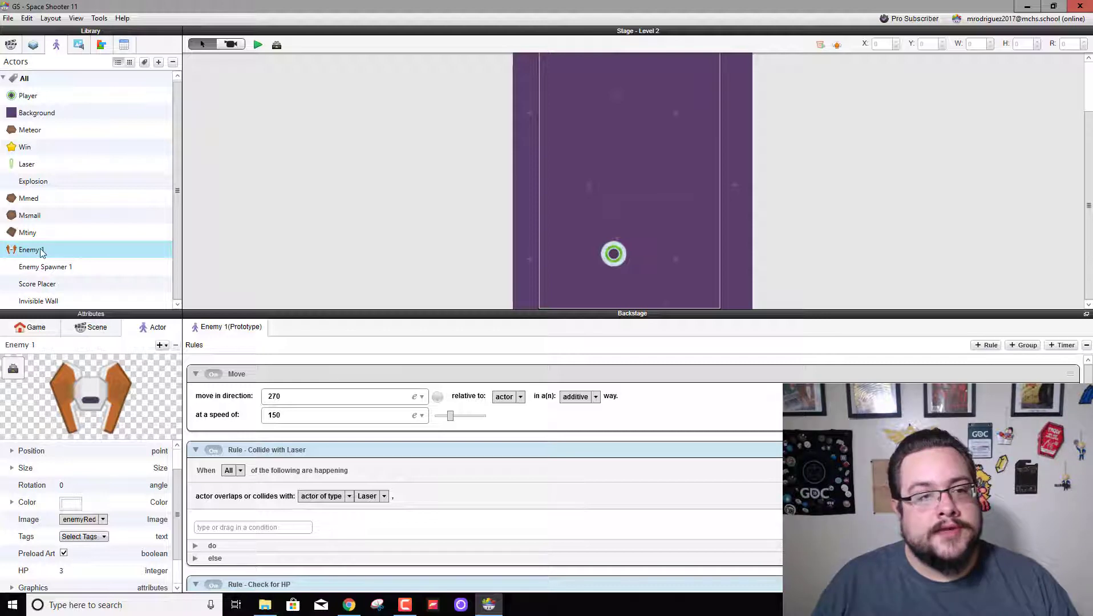
Show Level 2's scene attributes, then add a new actor named Enemy 2
left_click(100, 333)
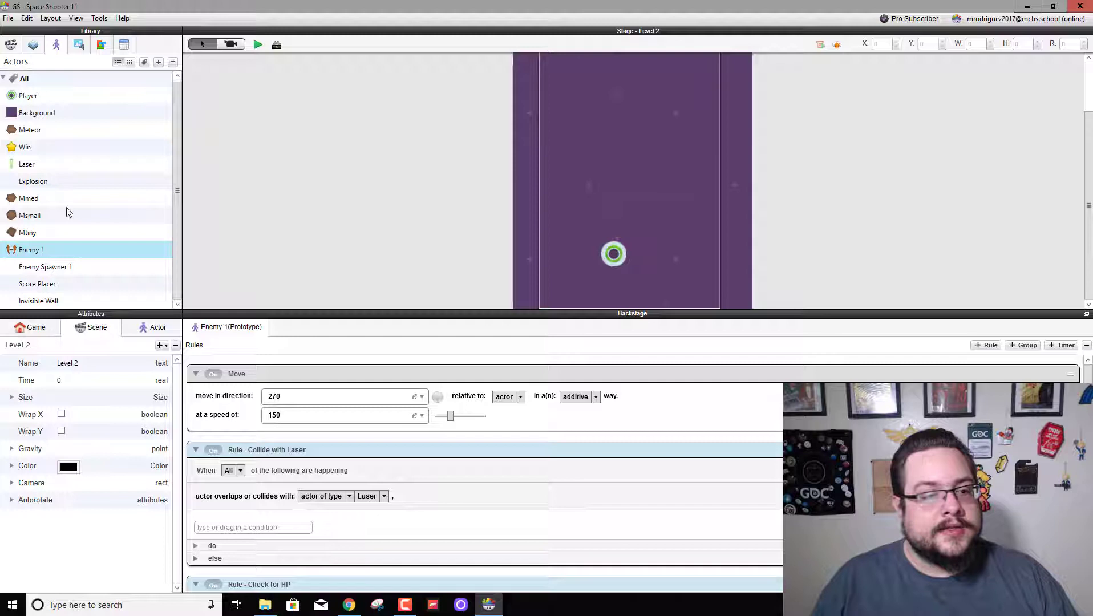
left_click(159, 64)
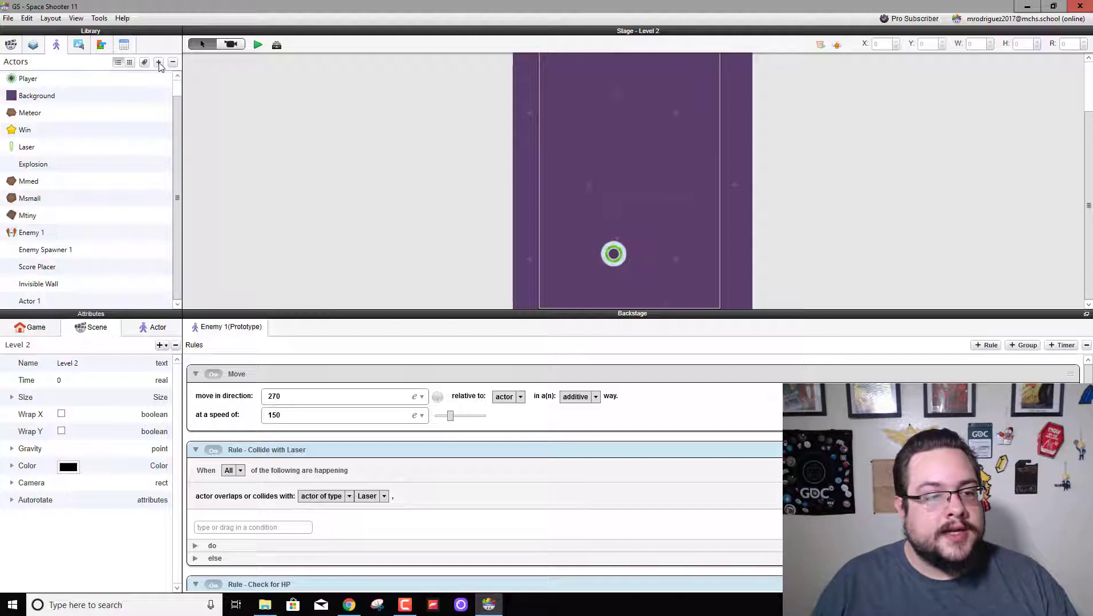
double_click(37, 301)
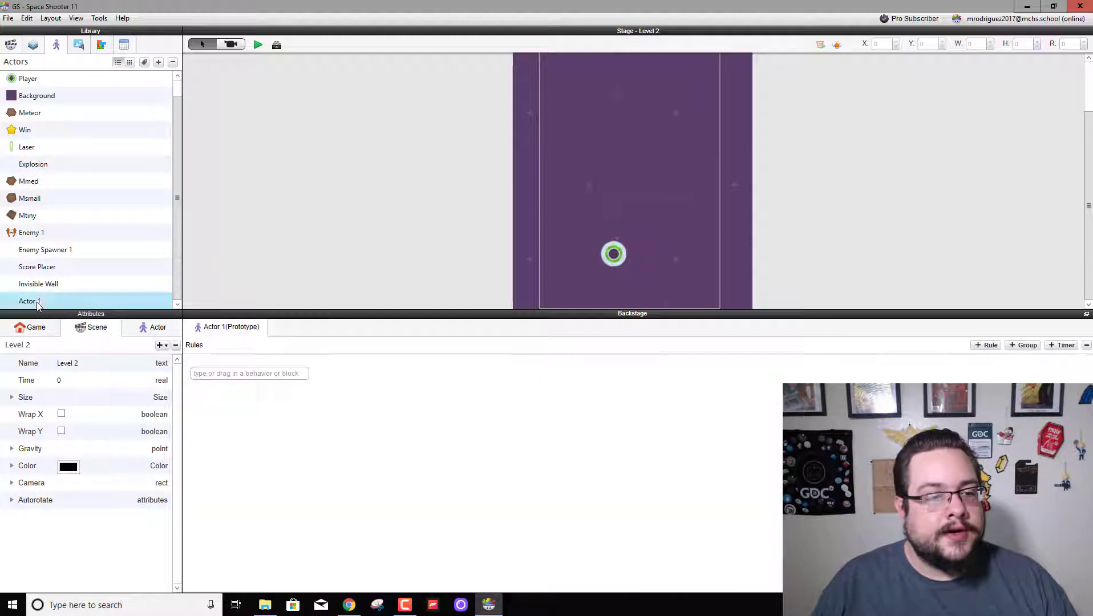
type("Enemy 2")
key("Return")
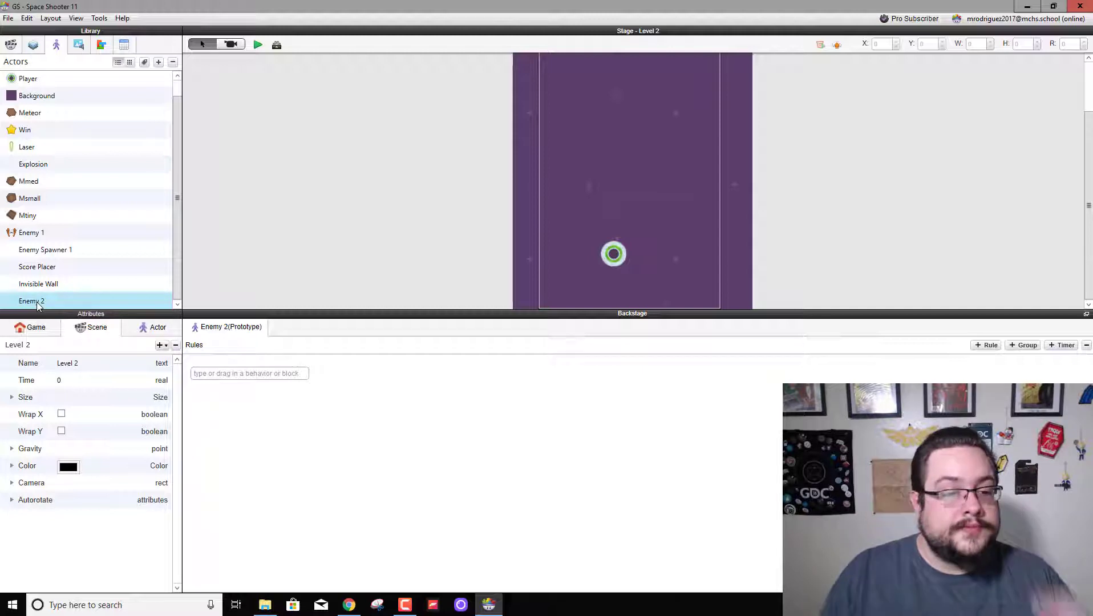
Give Enemy 2 the enemyRed1 image from the Media library
left_click(35, 232)
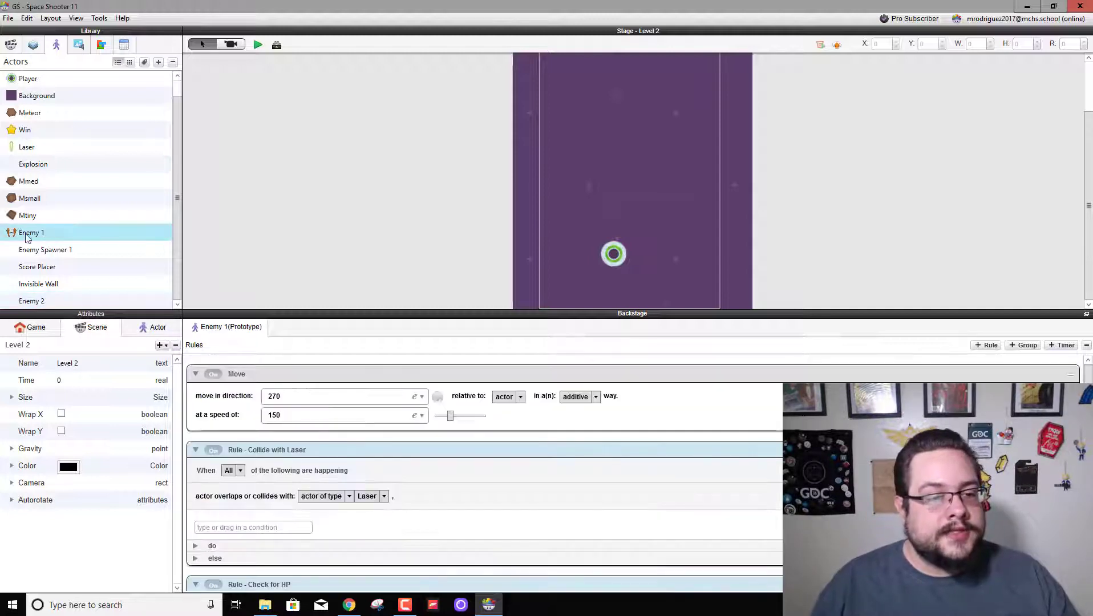
left_click(143, 332)
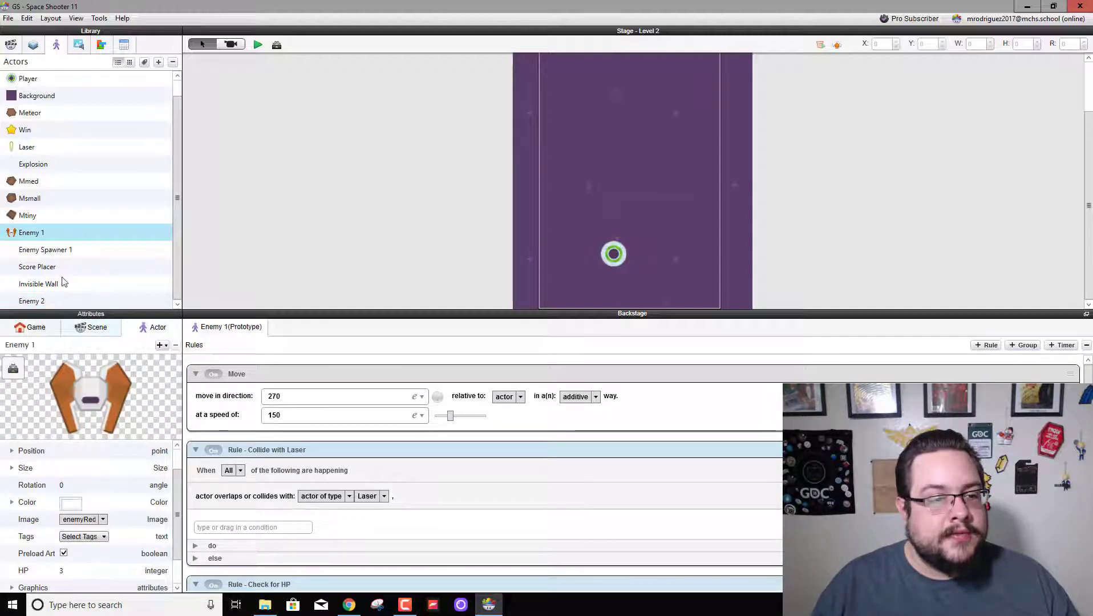
left_click(47, 301)
left_click(79, 46)
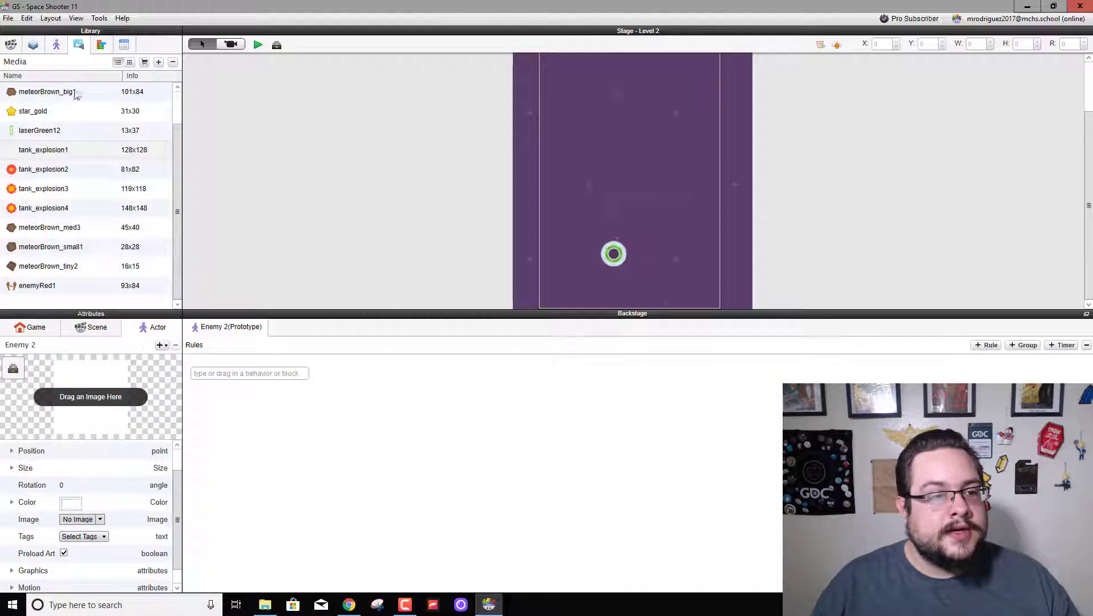
left_click_drag(40, 285, 103, 420)
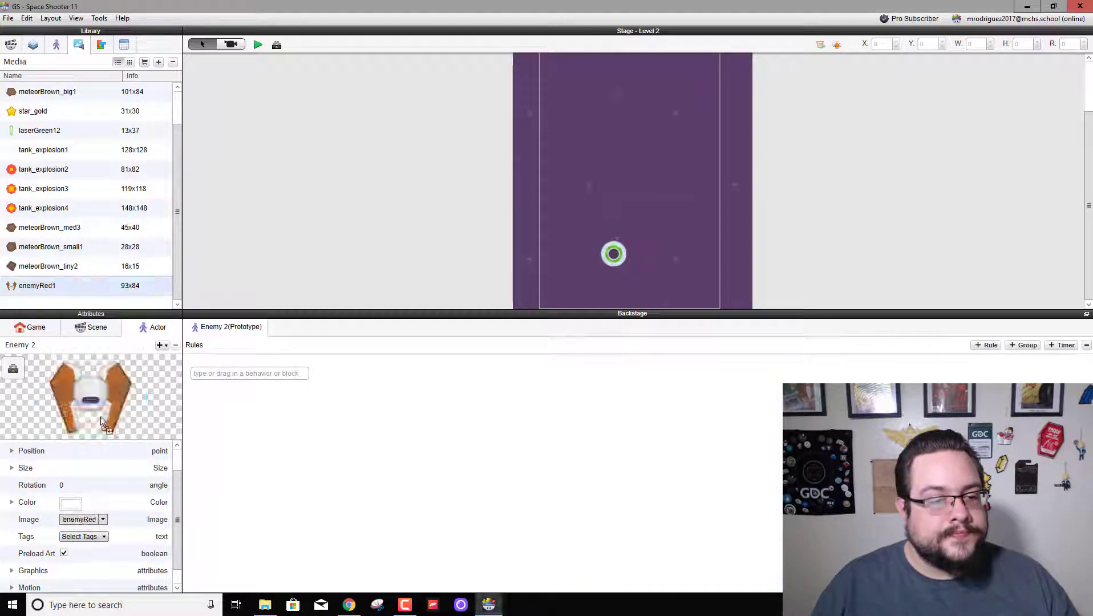
left_click(57, 45)
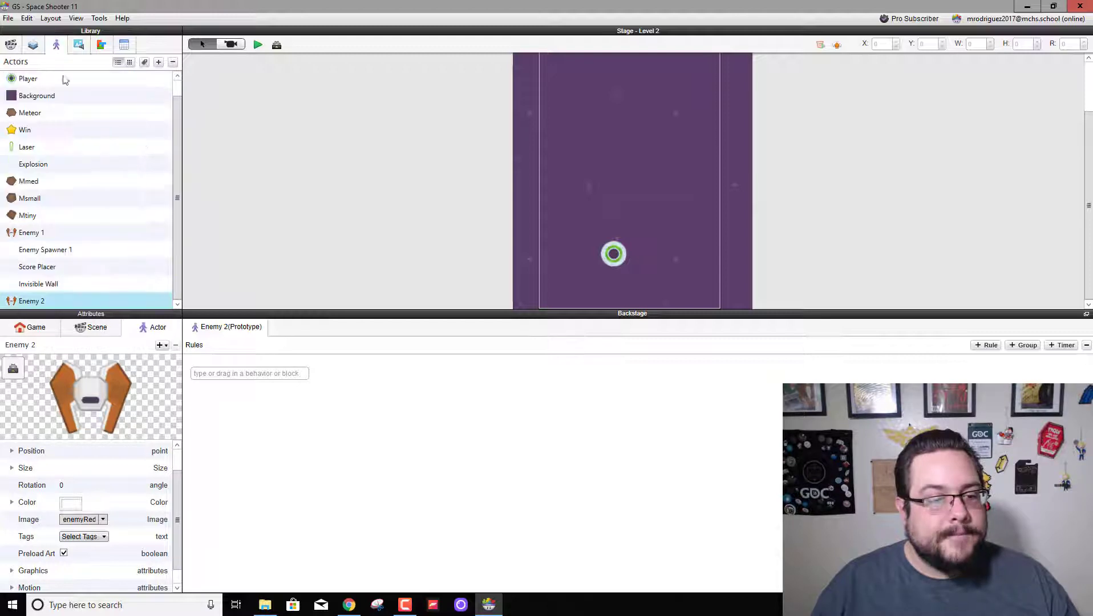
Check Enemy 1's size, then set Enemy 2's width to 46 and height to 31
left_click(34, 233)
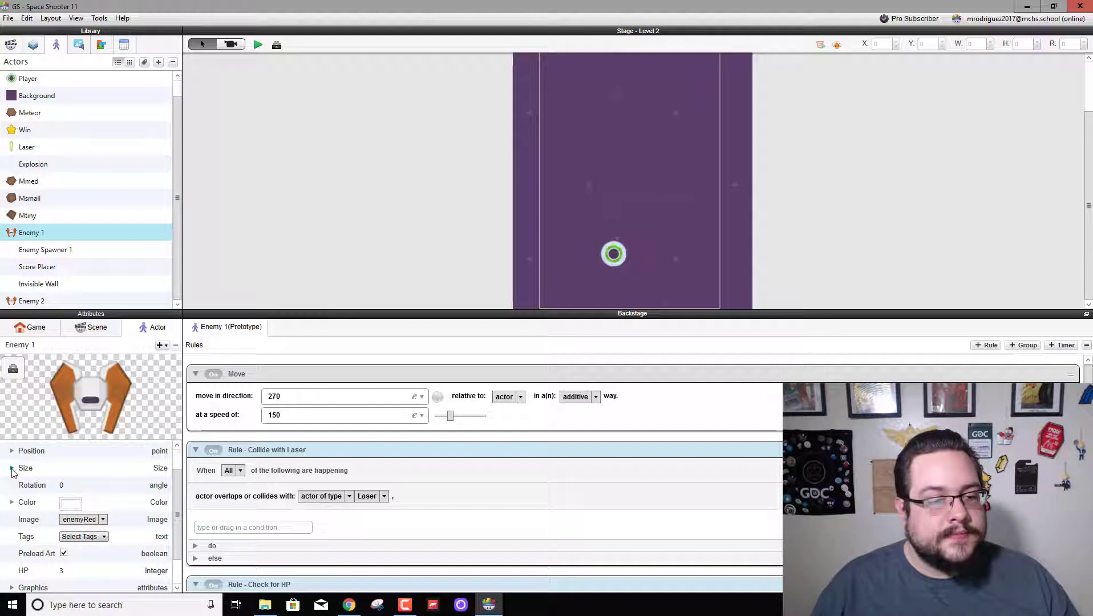
left_click(11, 468)
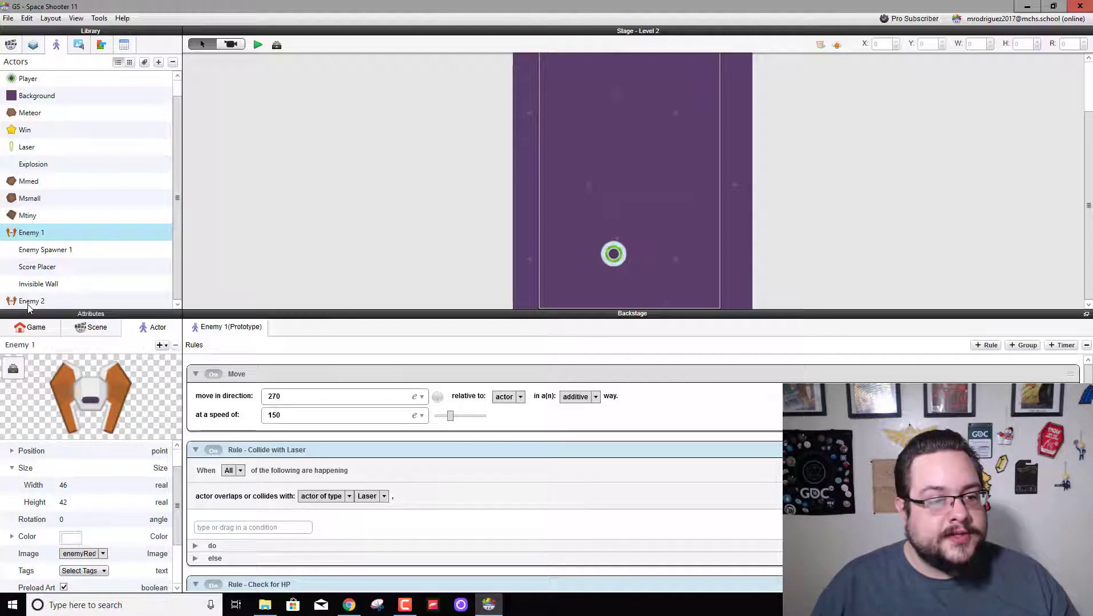
left_click(29, 303)
left_click(12, 468)
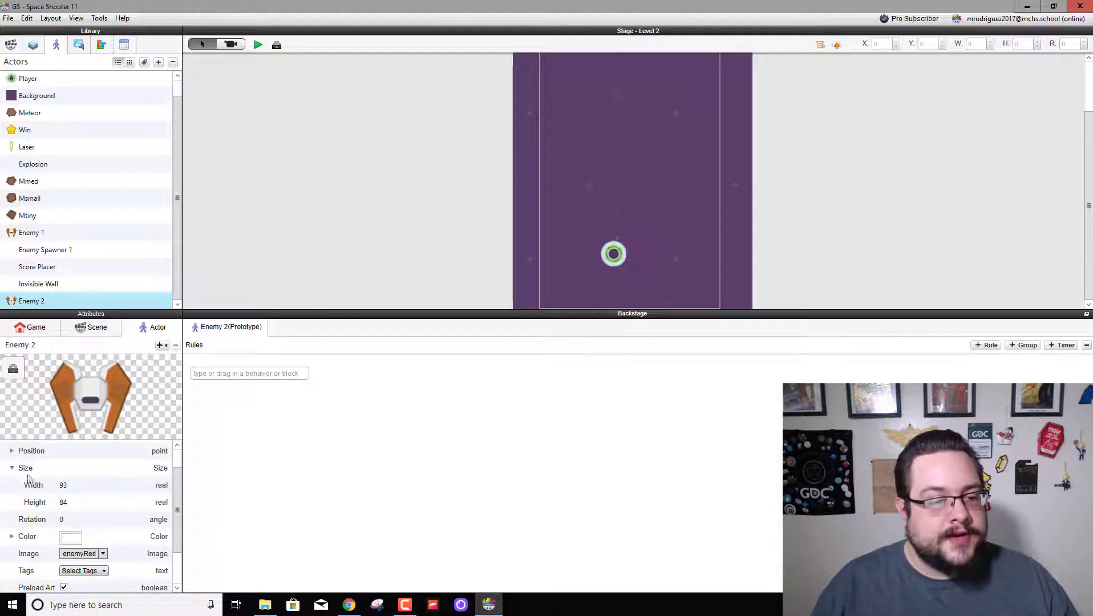
left_click(65, 485)
type("4")
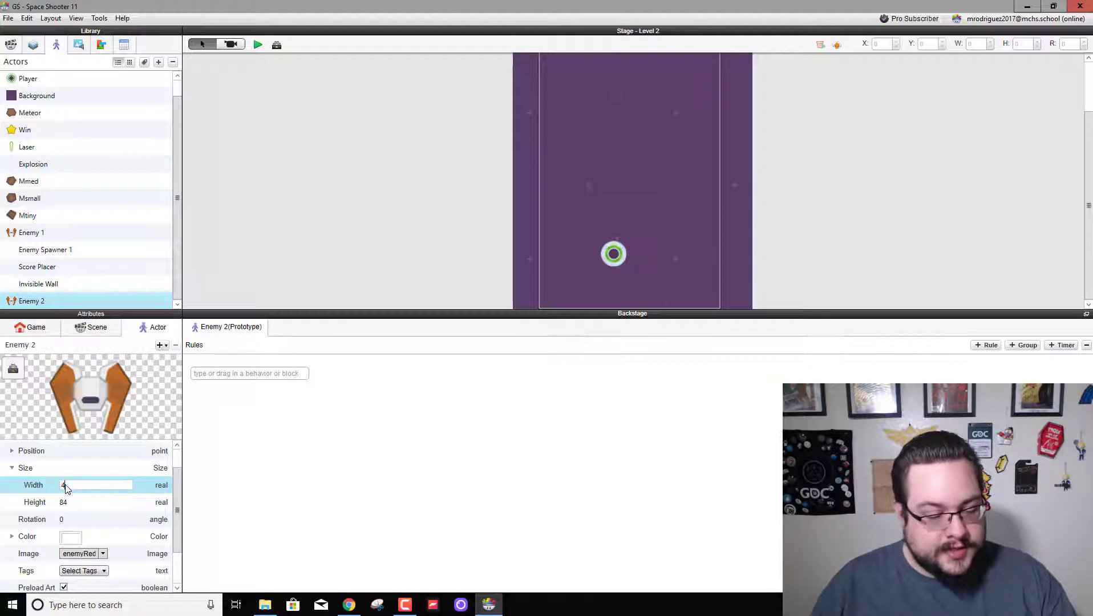
type("6")
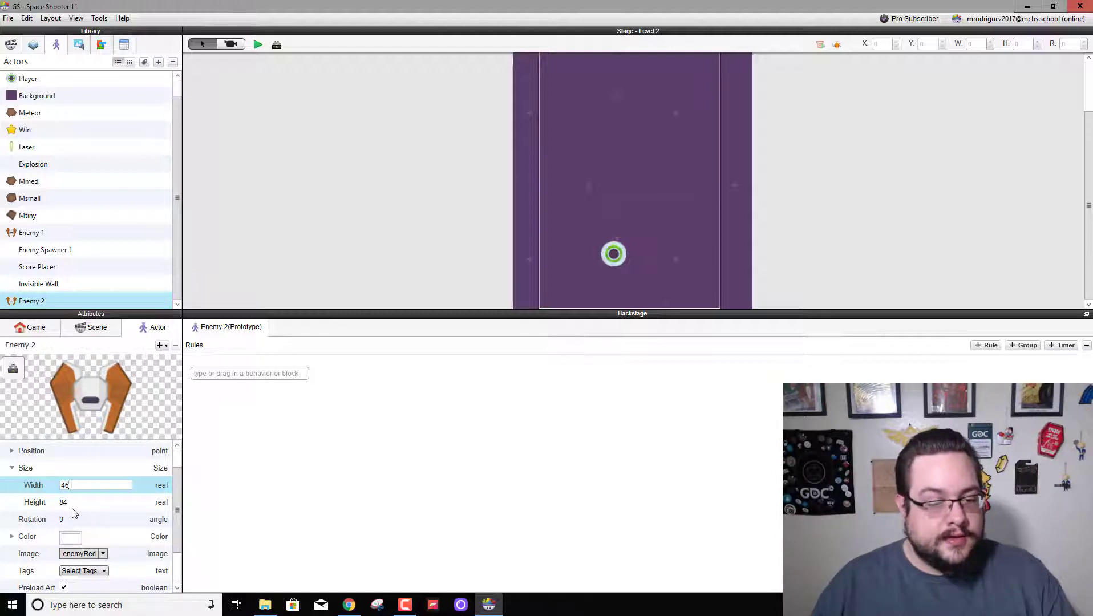
left_click(68, 504)
type("31")
key("Return")
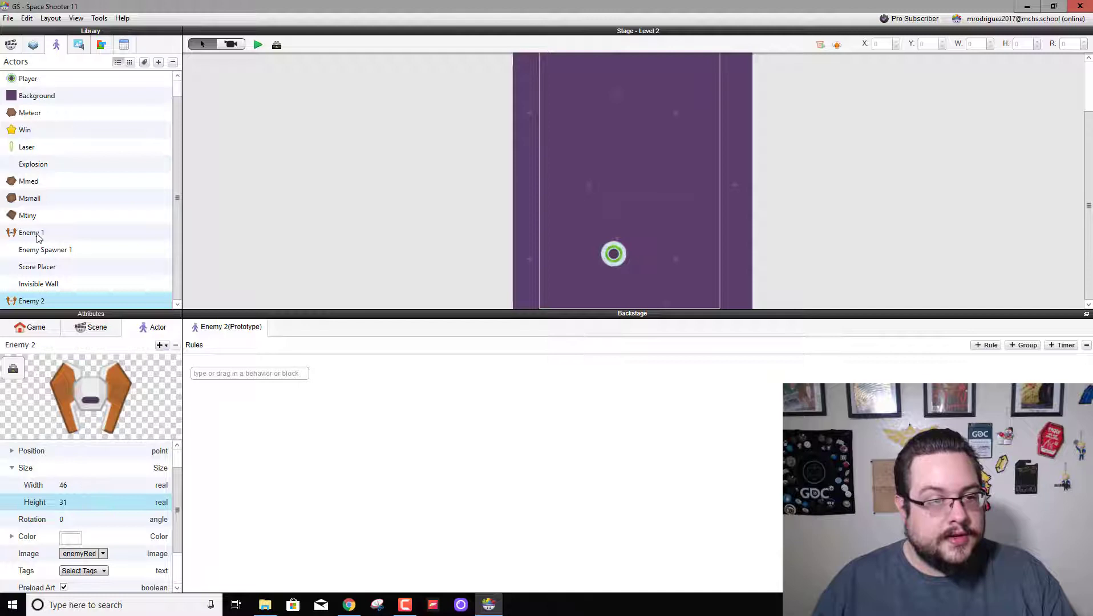
Recheck Enemy 1's height and correct Enemy 2's height to 42
left_click(36, 236)
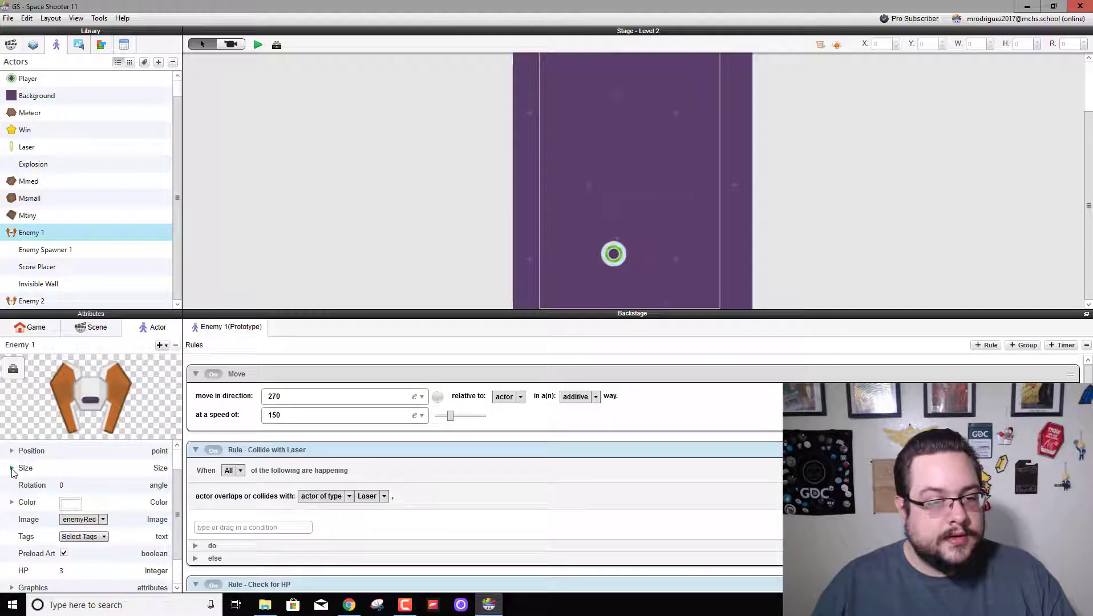
left_click(12, 469)
left_click(38, 301)
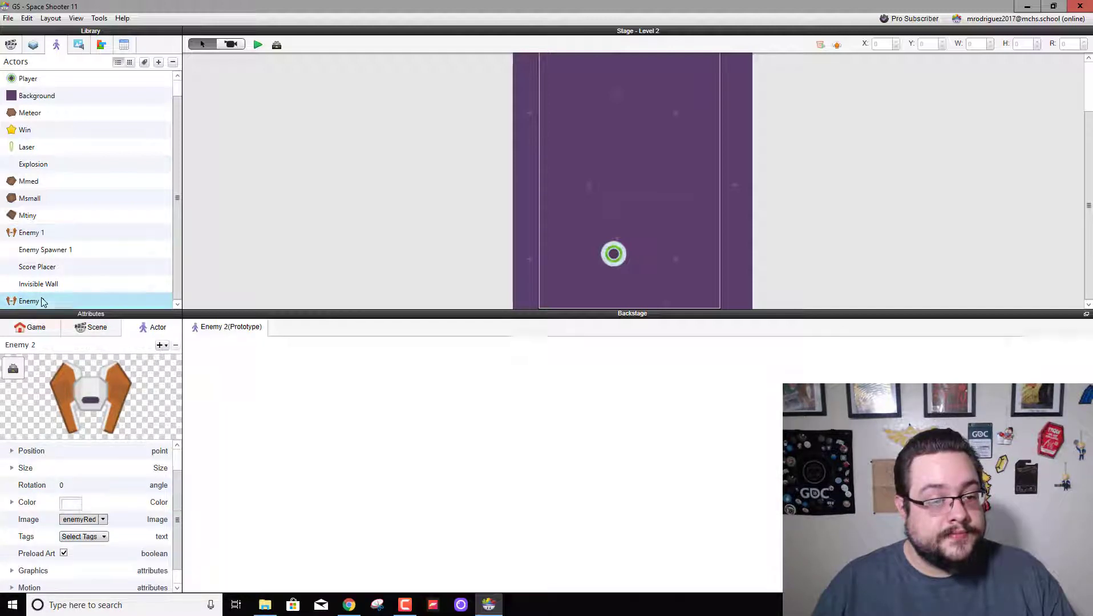
left_click(12, 469)
double_click(66, 502)
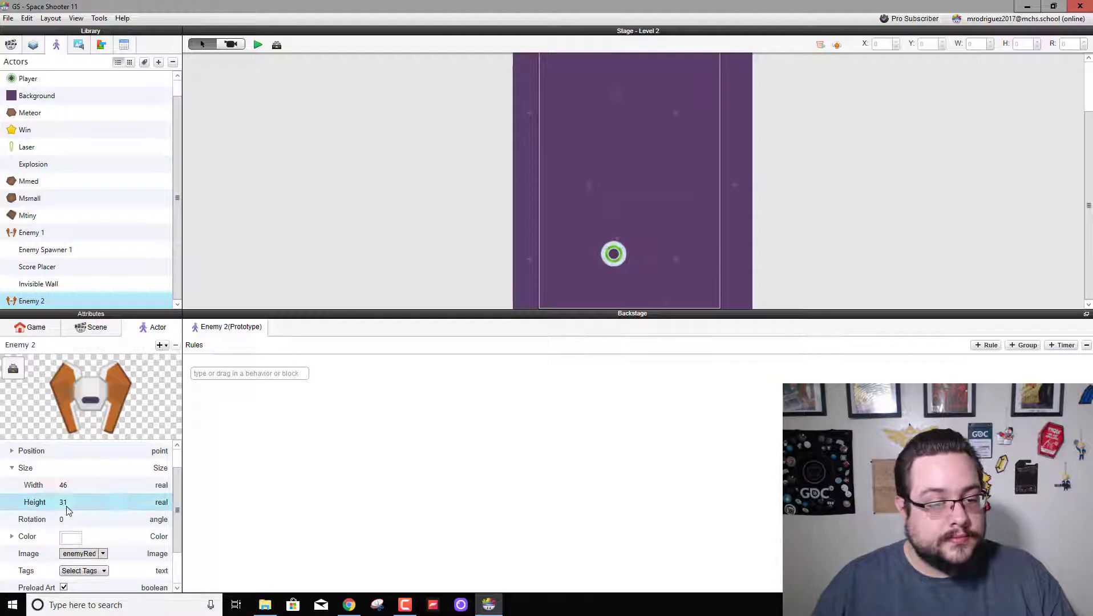
type("42")
left_click(81, 482)
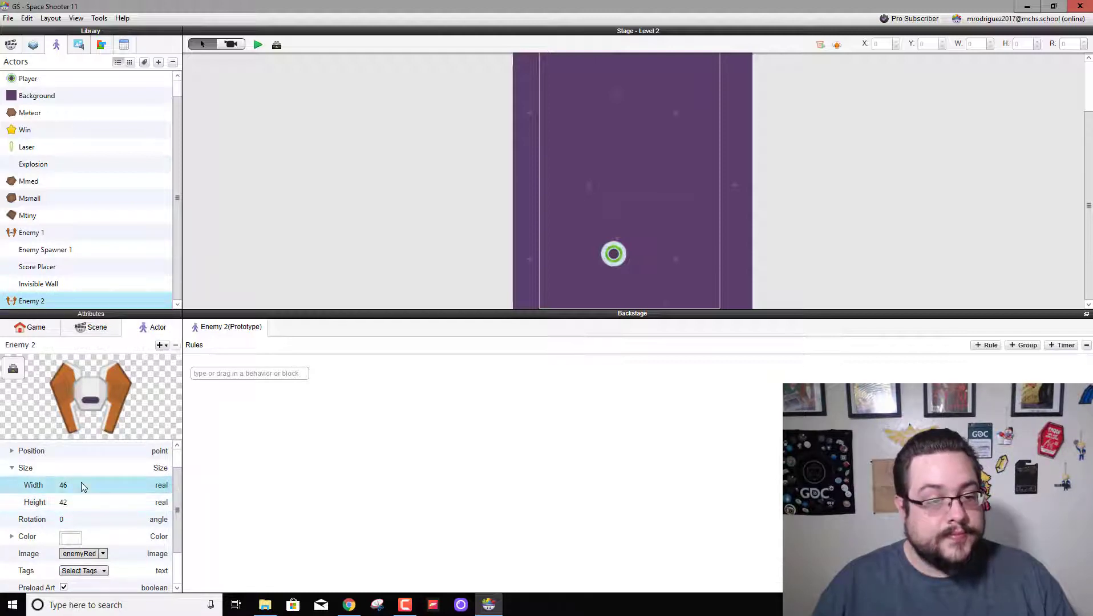
left_click(23, 234)
Add an integer attribute named HP with value 3 to Enemy 2
scroll(41, 500, "up", 2)
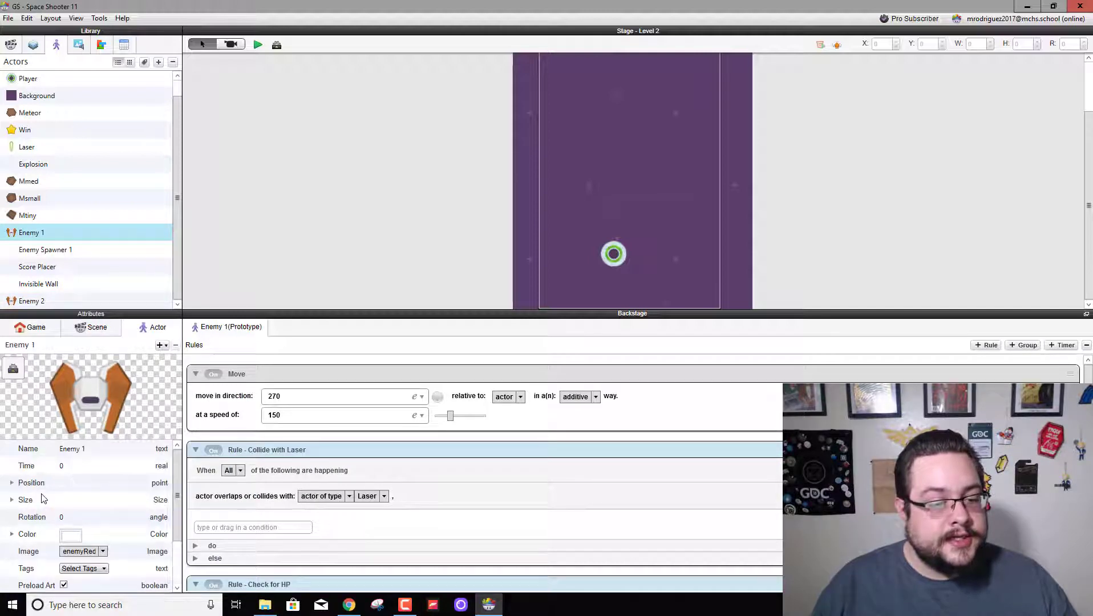
scroll(42, 497, "down", 2)
scroll(42, 496, "up", 1)
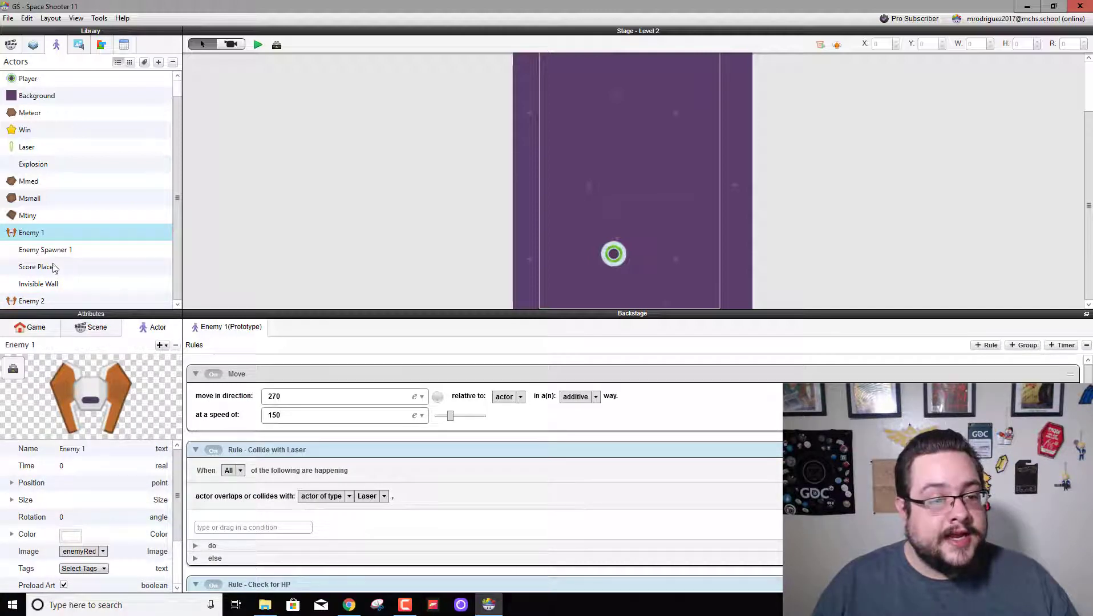
left_click(41, 303)
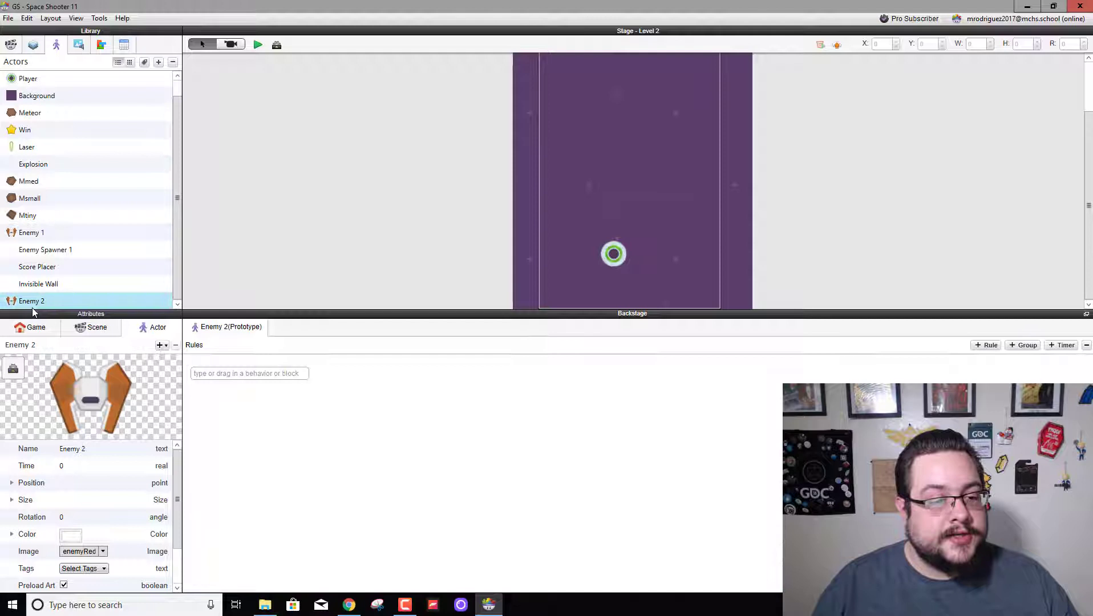
scroll(41, 539, "down", 3)
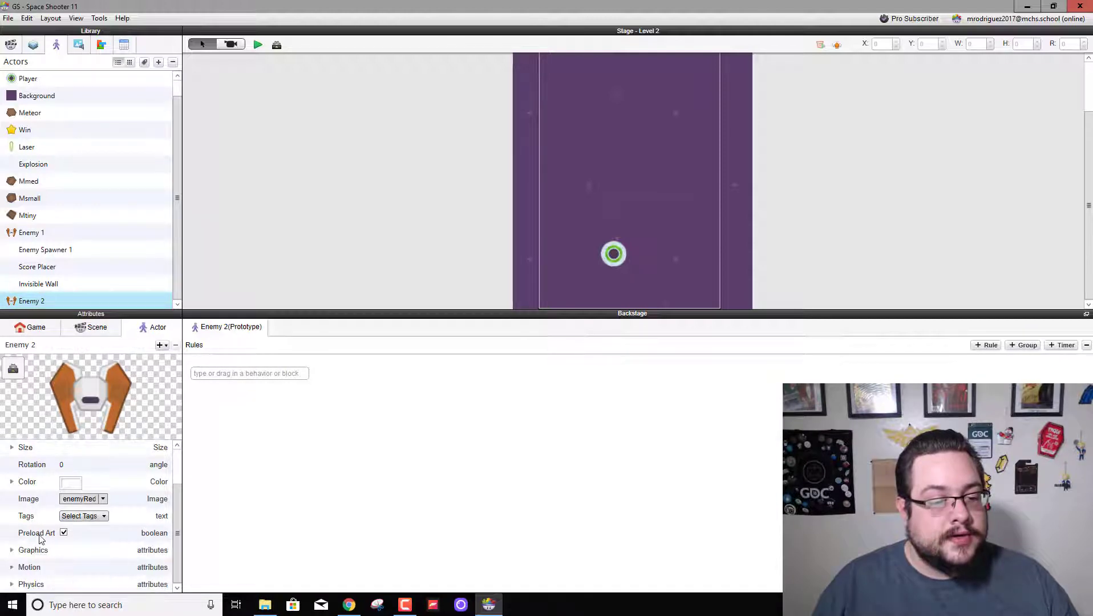
left_click(162, 347)
left_click(190, 377)
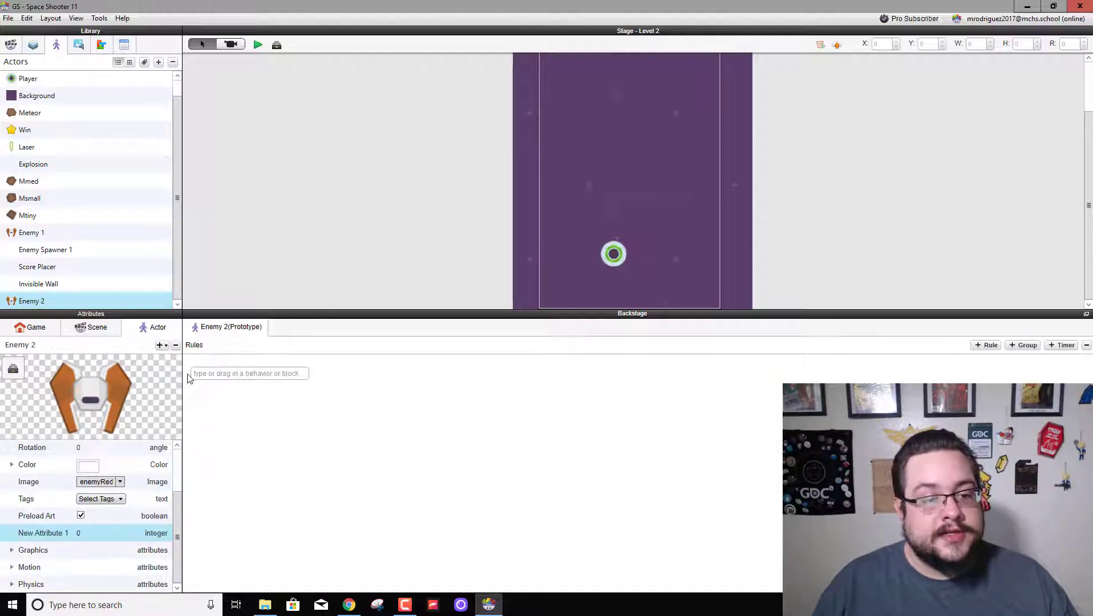
double_click(63, 537)
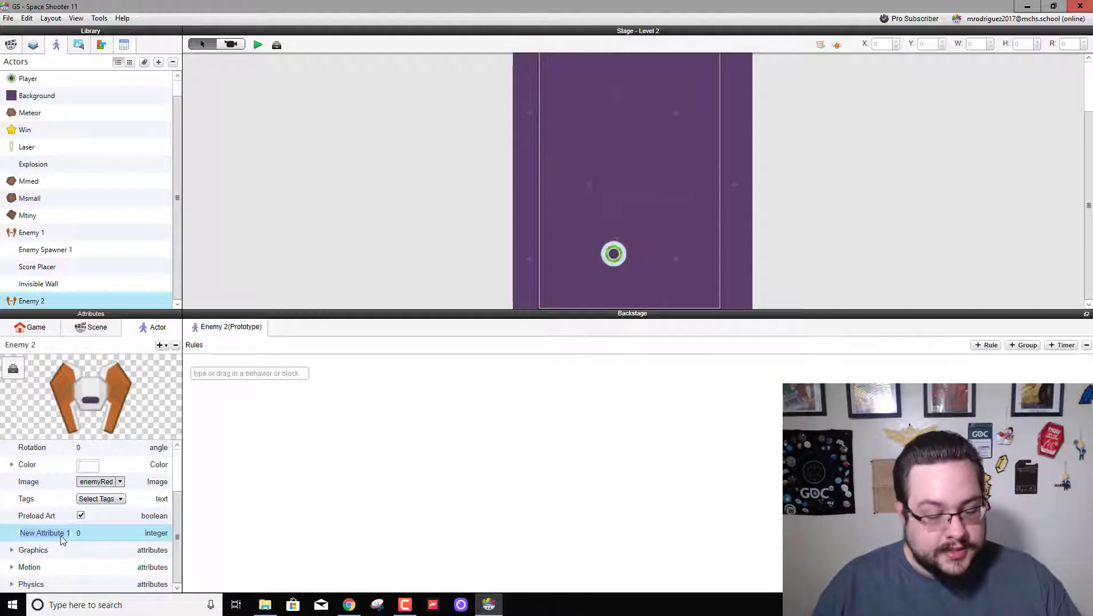
type("HP")
key("Return")
left_click(67, 534)
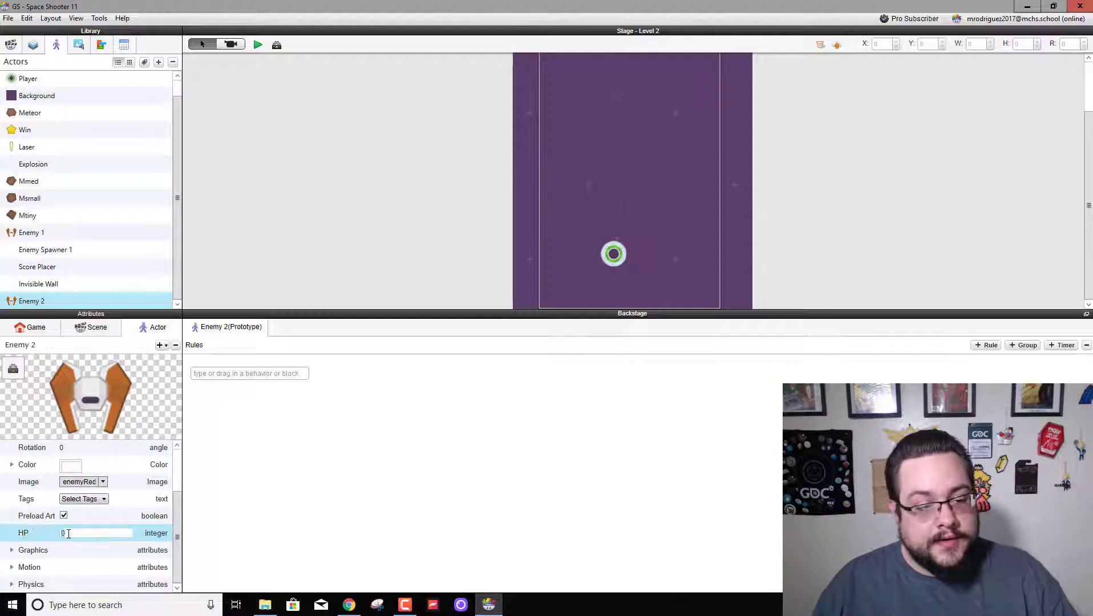
key("Return")
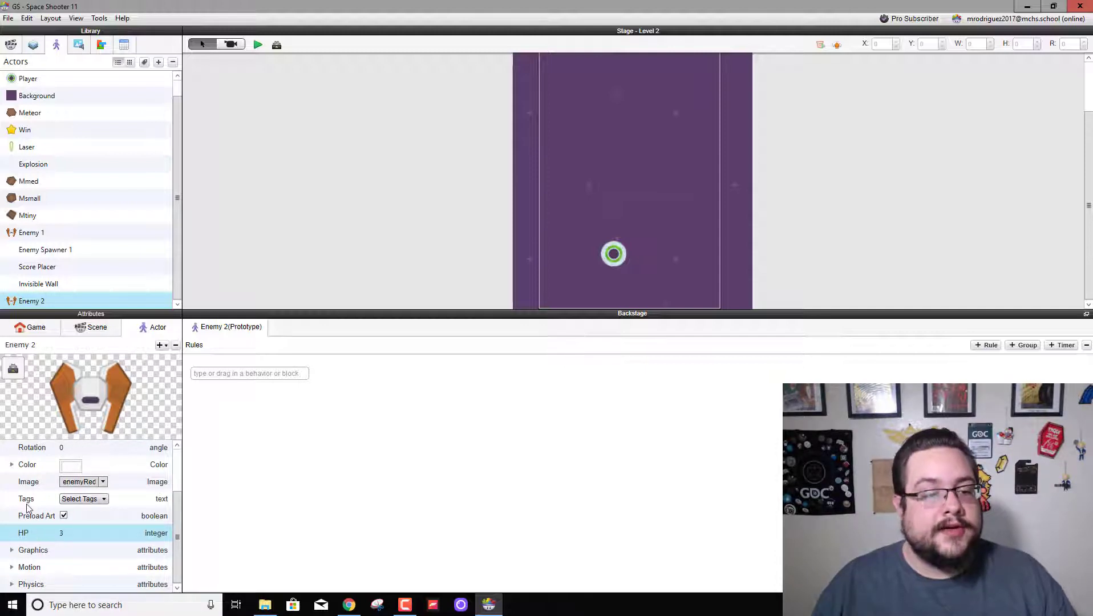
Try several red shades on Enemy 2, applying bright red, and reveal its RGBA values
left_click(70, 466)
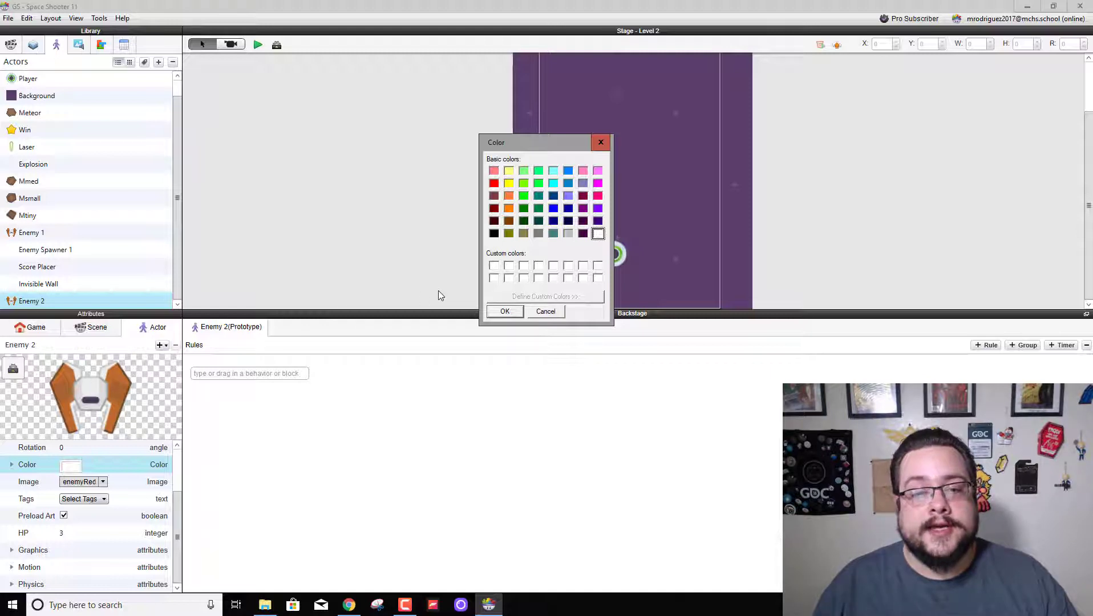
left_click(508, 208)
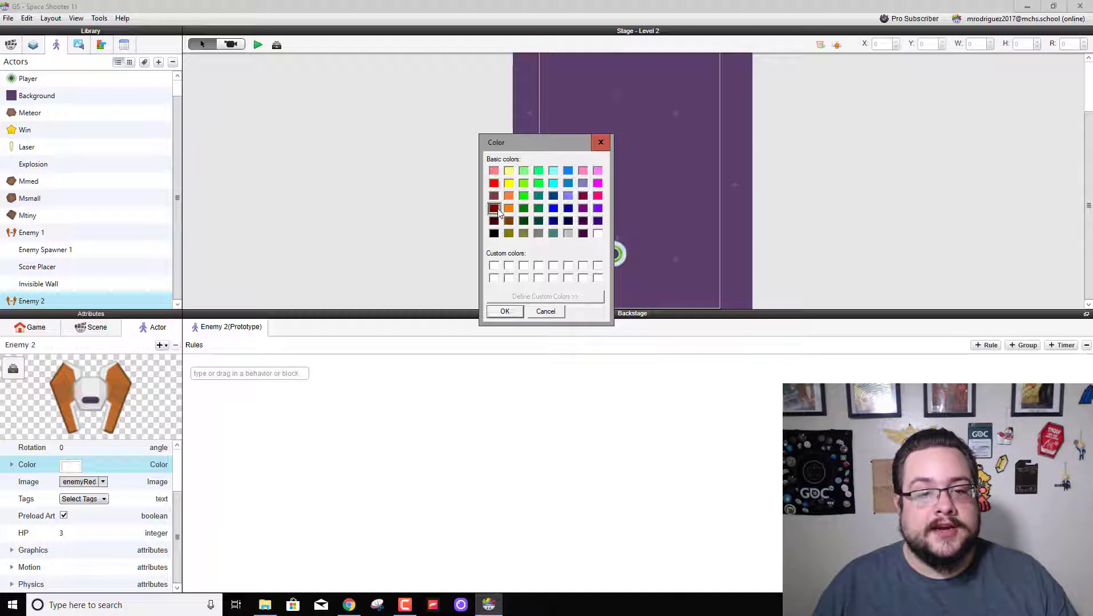
left_click(554, 208)
left_click(495, 222)
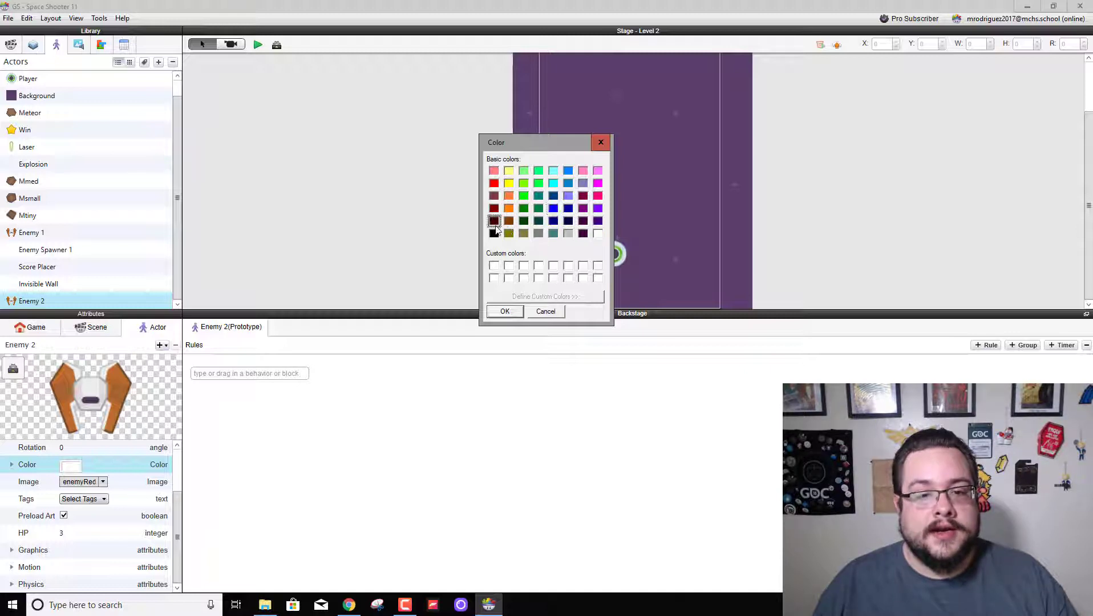
left_click(494, 208)
left_click(494, 184)
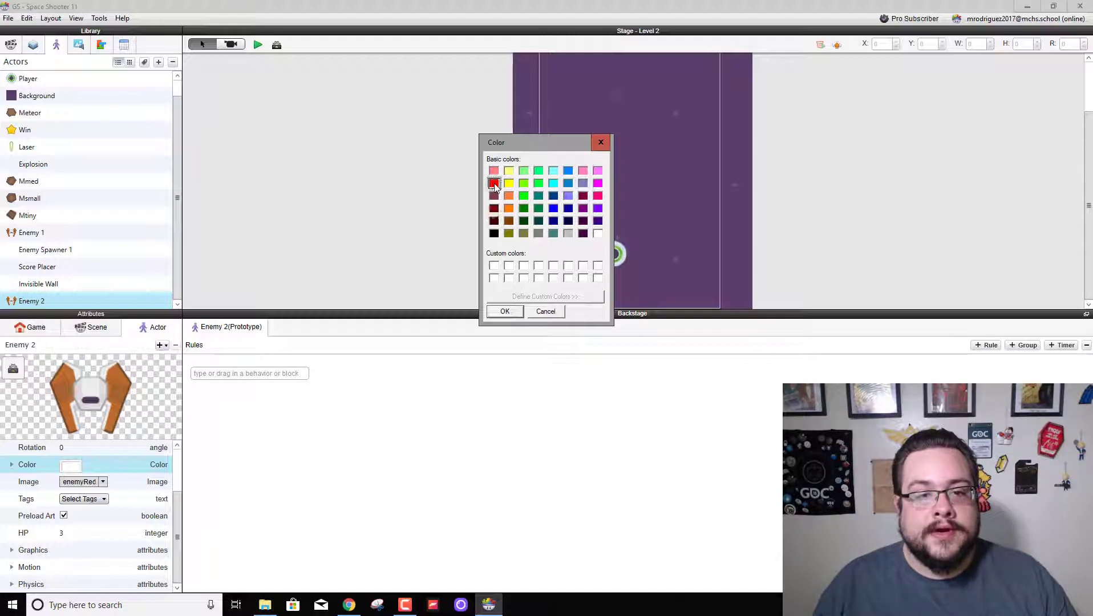
left_click(505, 312)
left_click(11, 467)
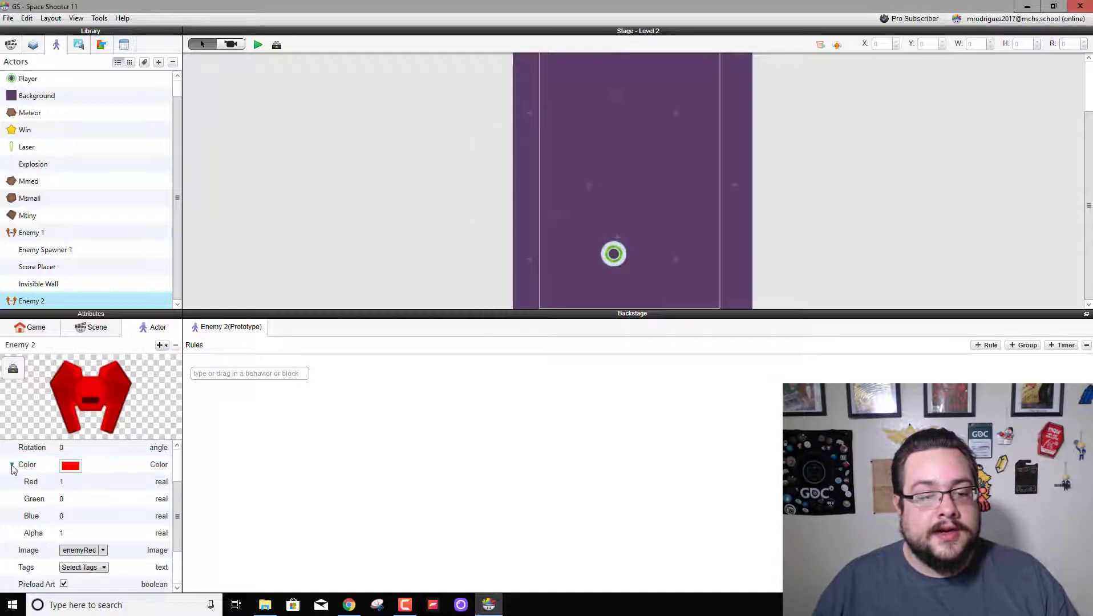
Try orange, bright green and dark teal tints on Enemy 2
left_click(70, 466)
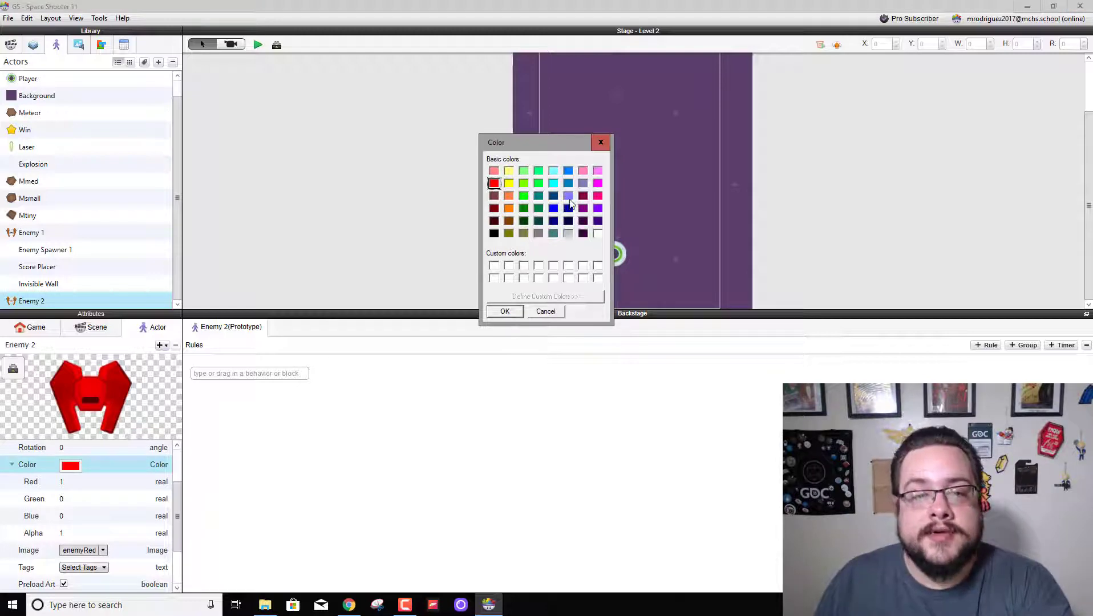
left_click(509, 197)
left_click(505, 311)
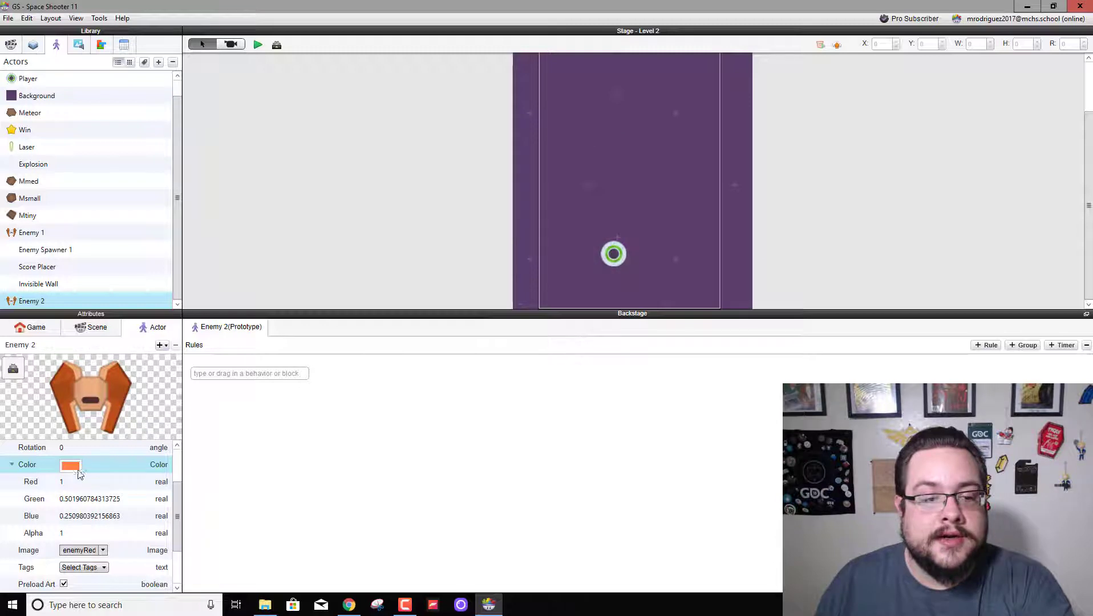
left_click(77, 468)
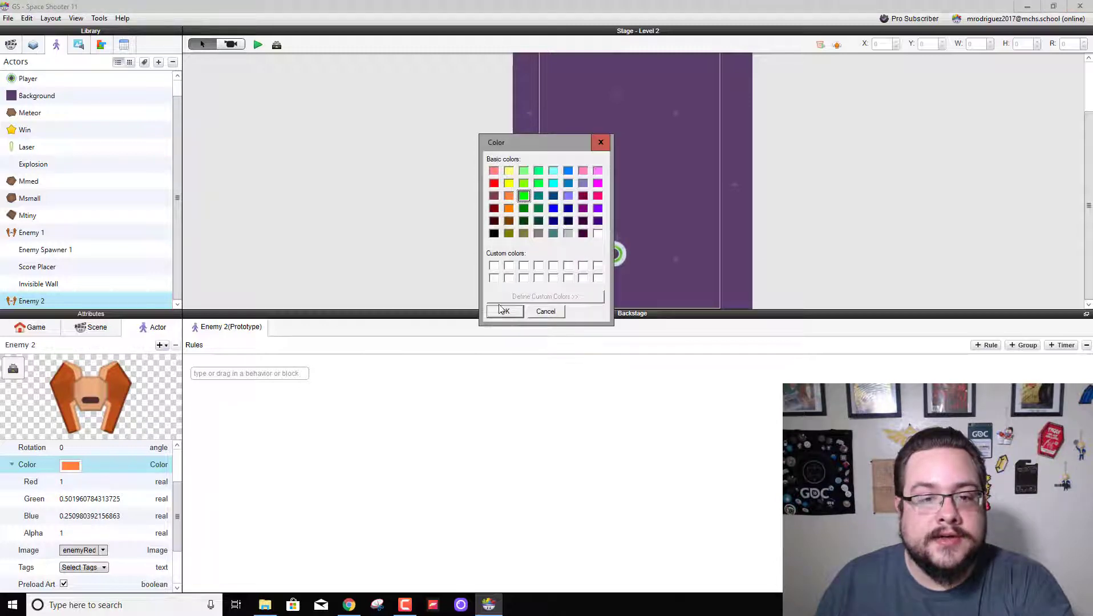
left_click(500, 309)
left_click(77, 464)
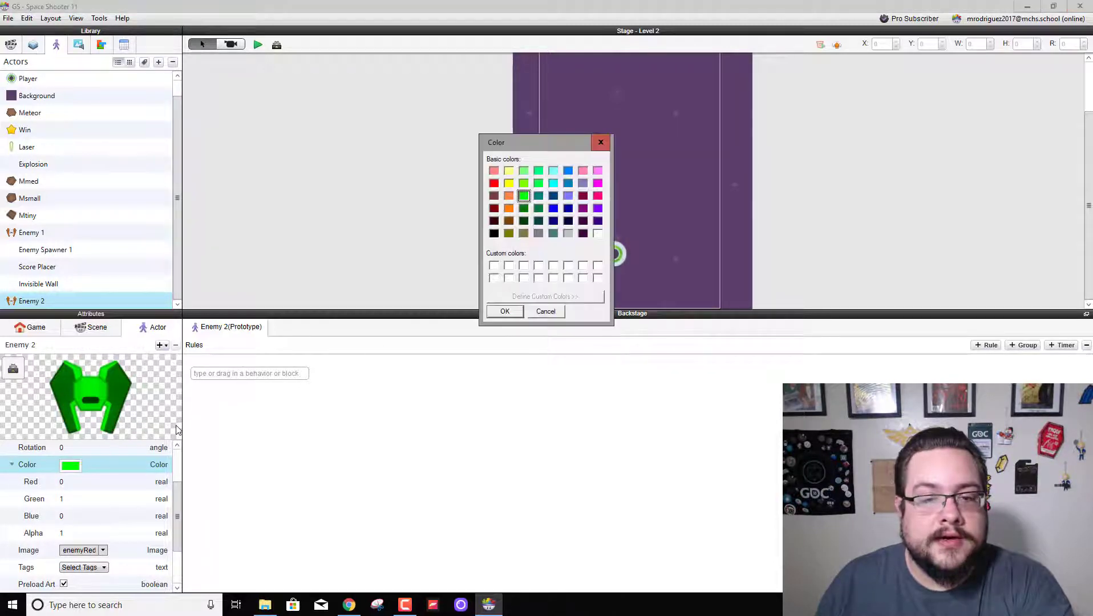
left_click(539, 208)
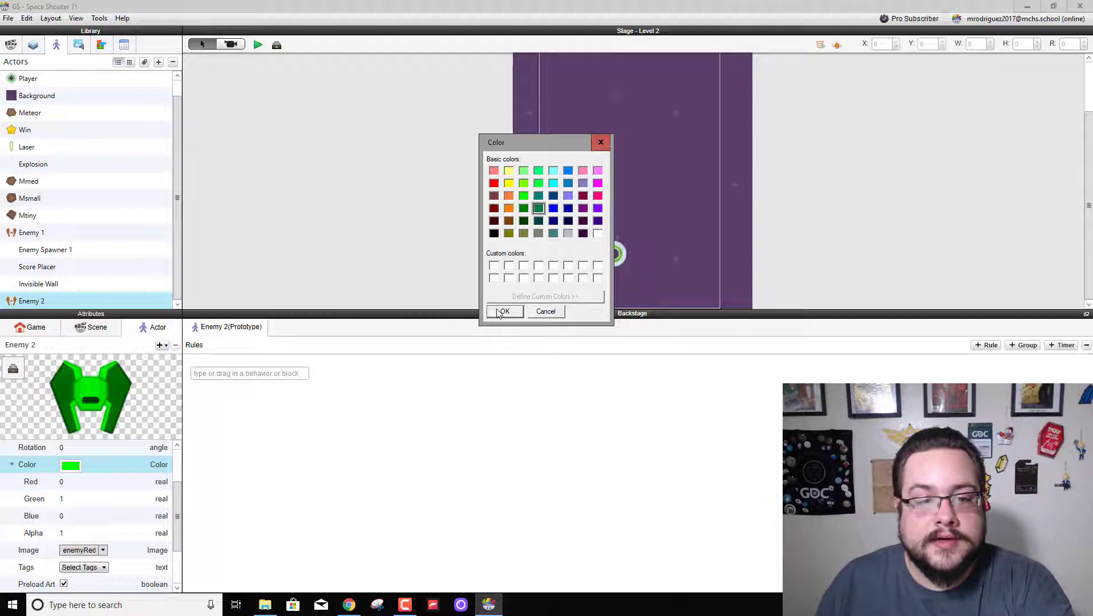
left_click(502, 311)
Try dark red, then settle on orange (Red 1, Green 0.50, Blue 0)
left_click(77, 465)
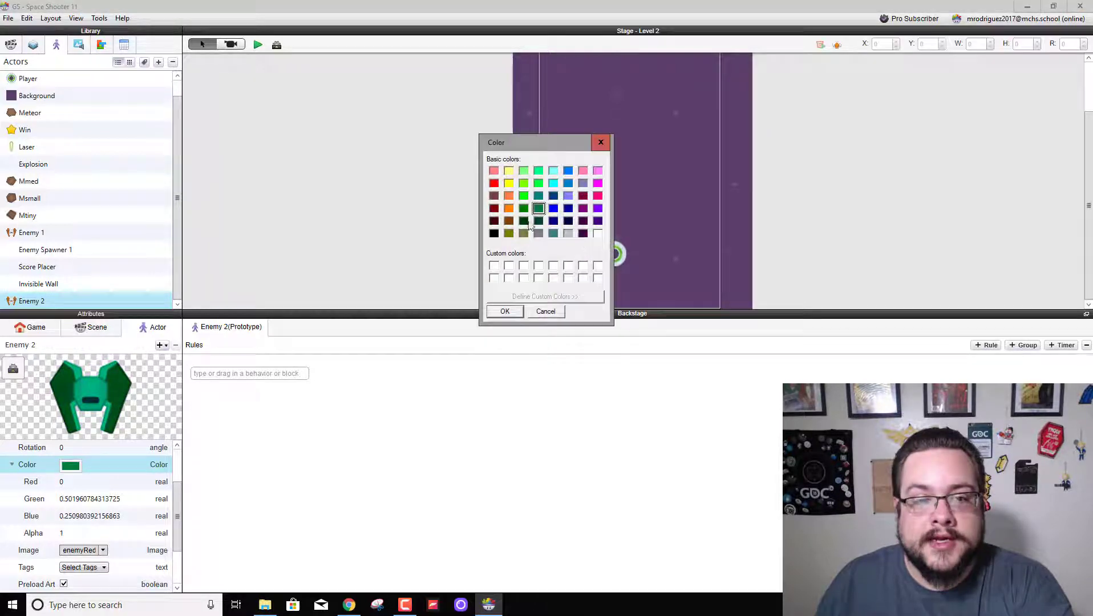
left_click(494, 209)
left_click(505, 311)
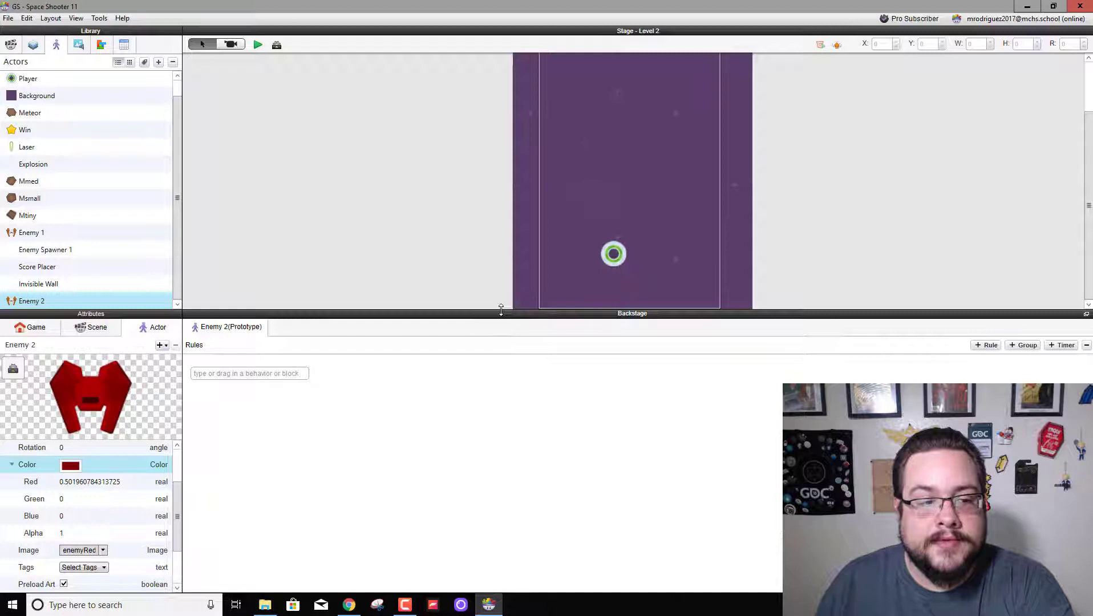
left_click(70, 469)
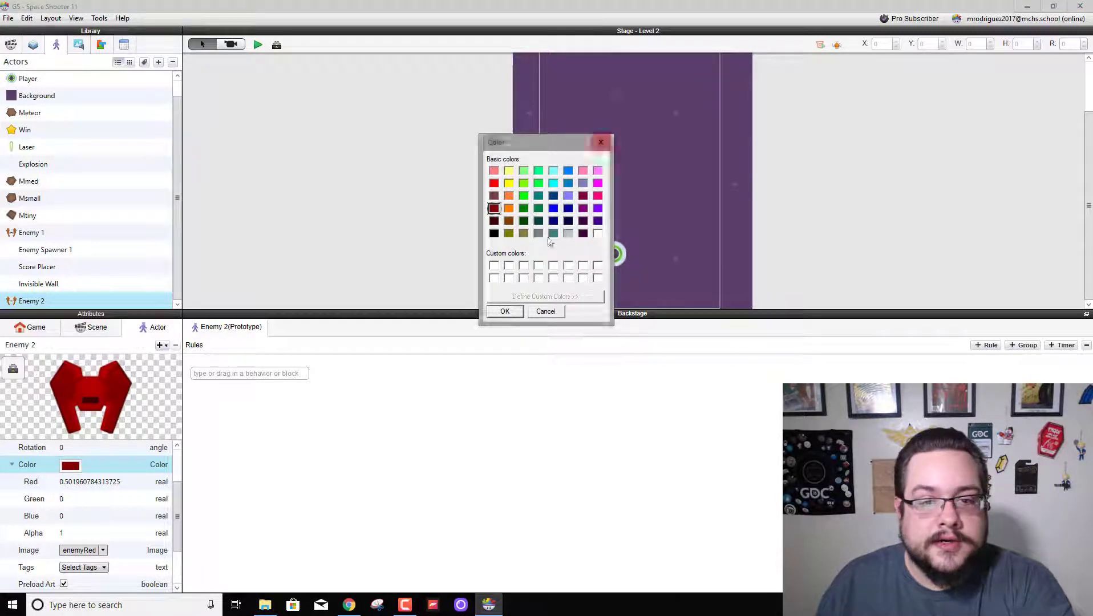
left_click(508, 208)
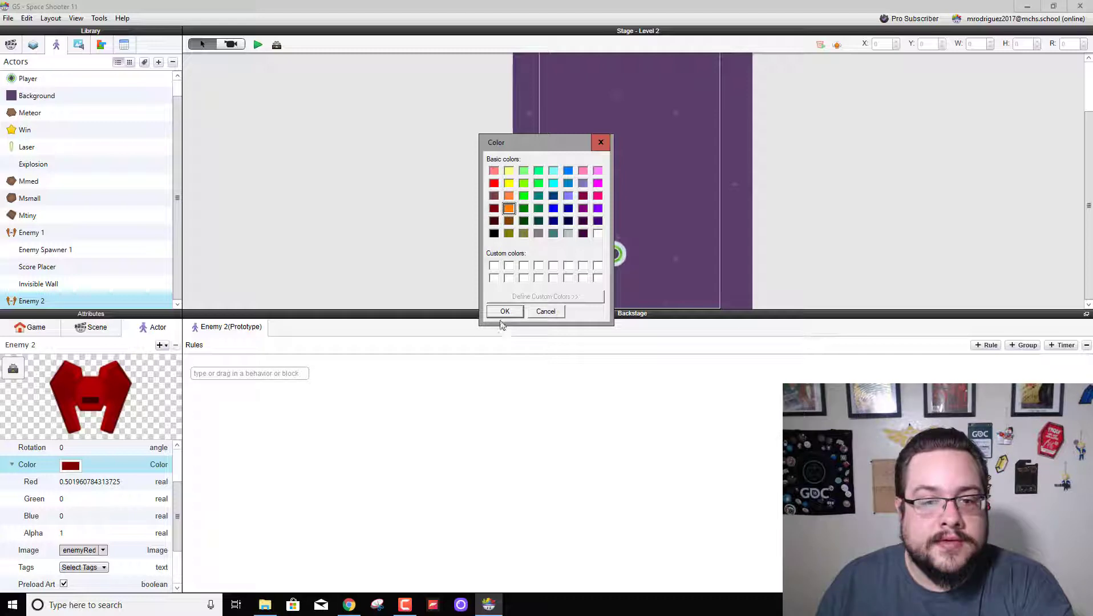
left_click(502, 312)
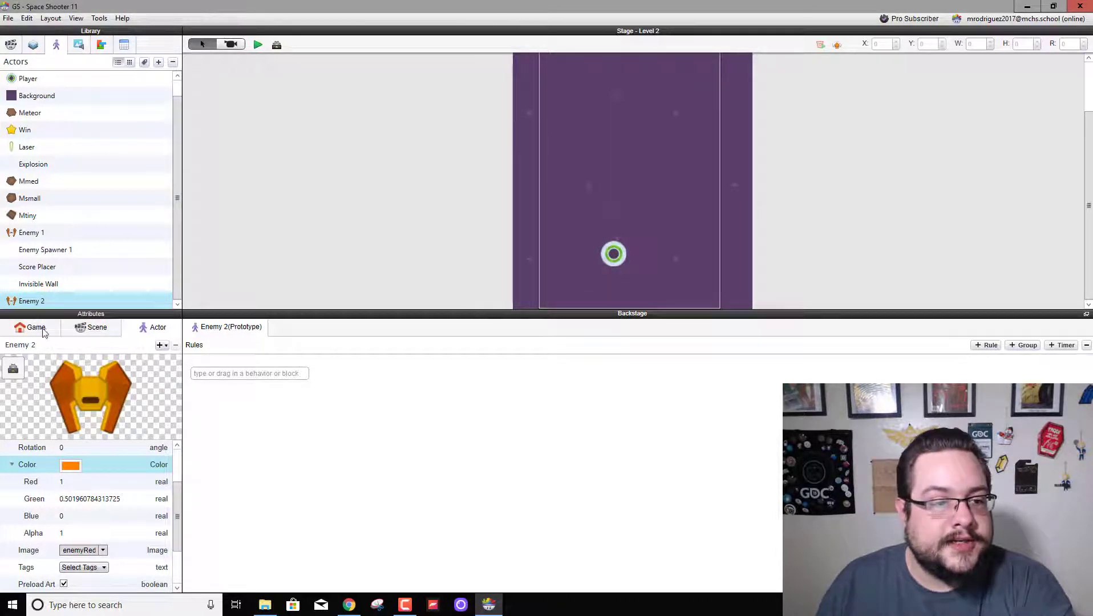
left_click_drag(38, 303, 543, 143)
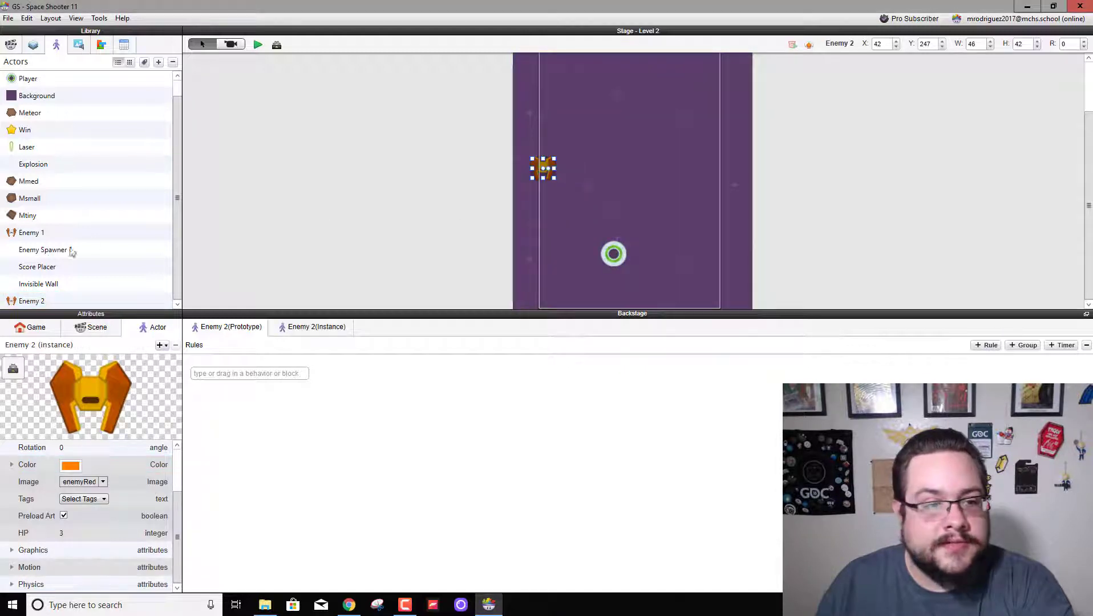
left_click_drag(26, 234, 576, 174)
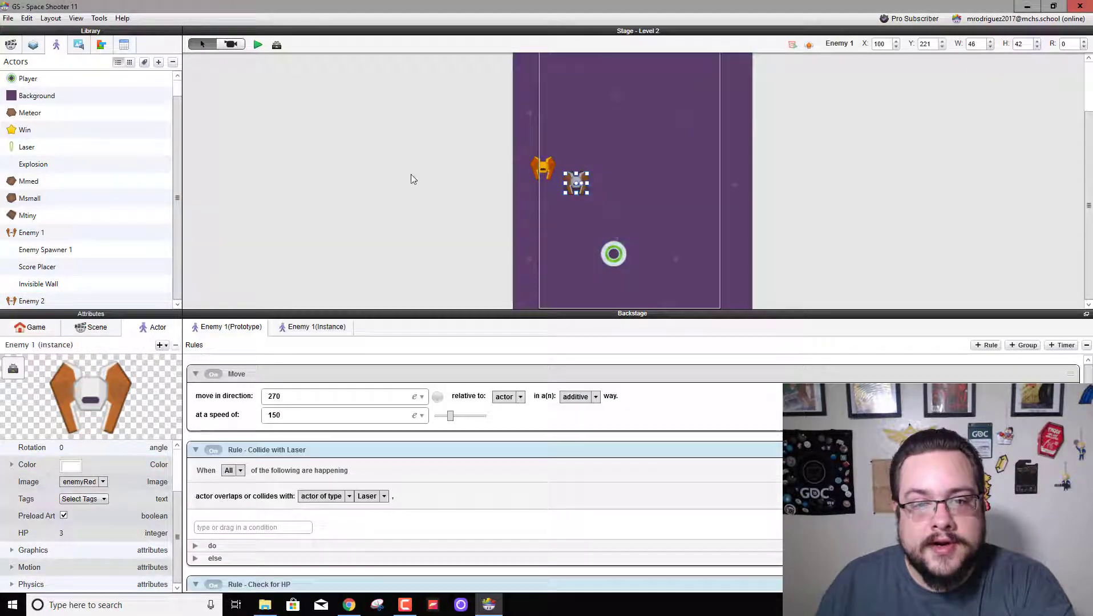
left_click(416, 181)
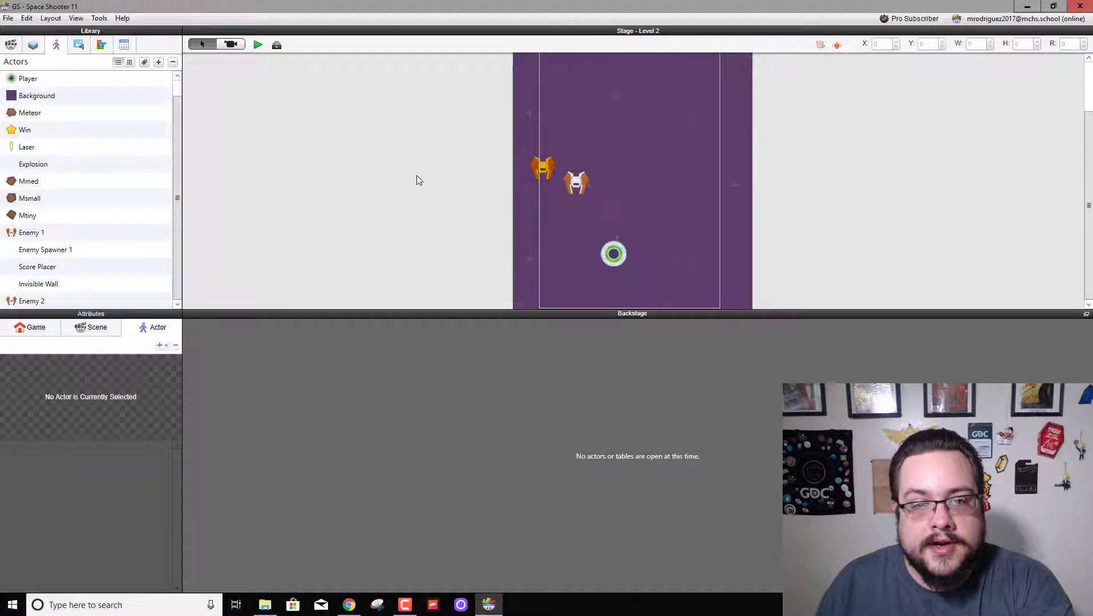
left_click(542, 172)
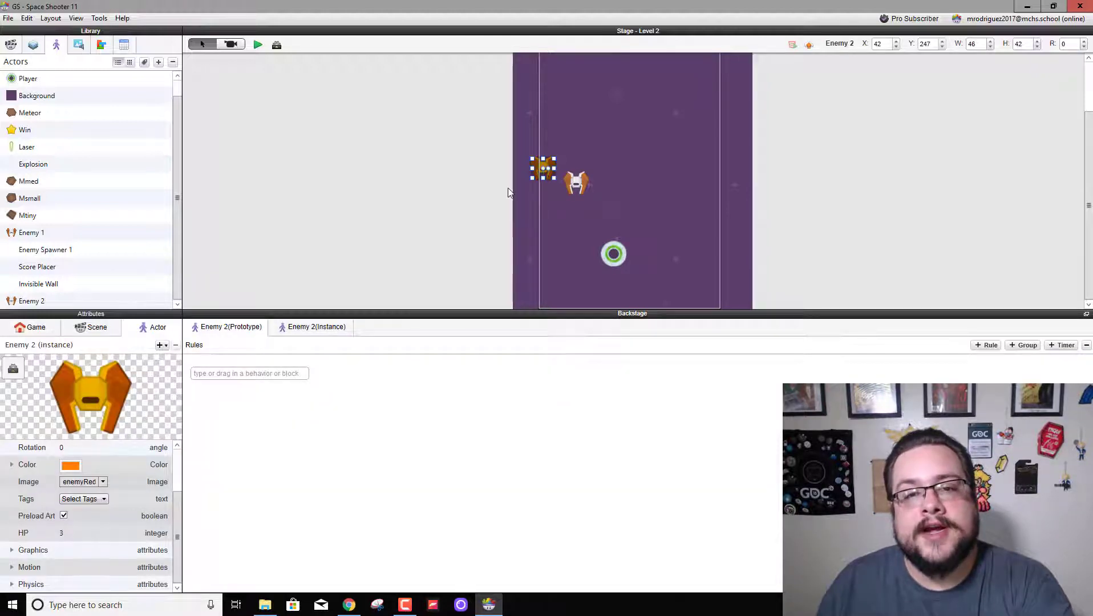
key("Delete")
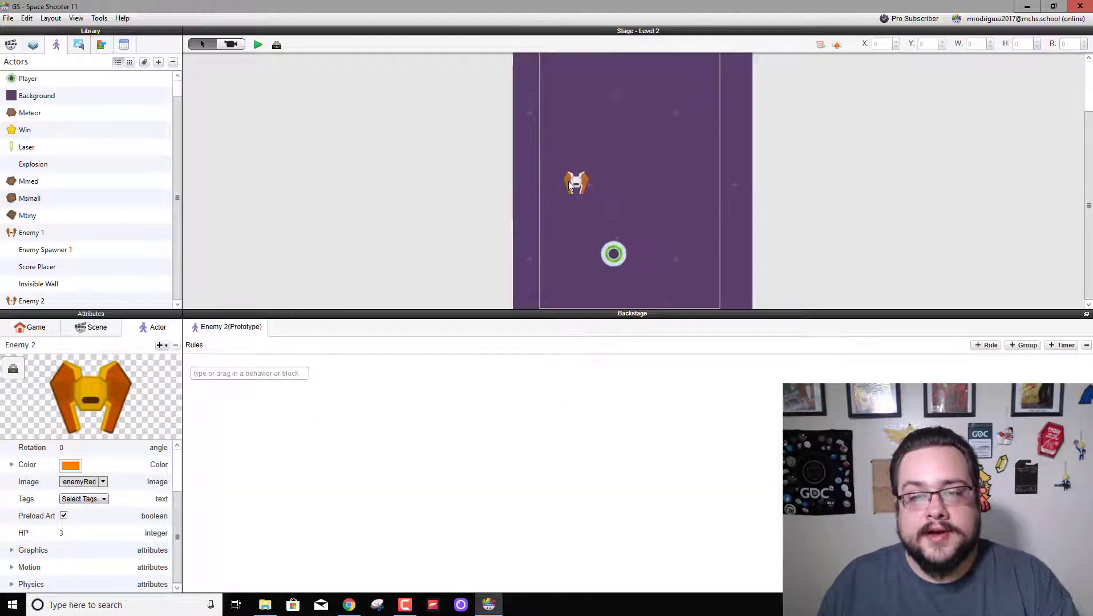
left_click(568, 181)
key("Delete")
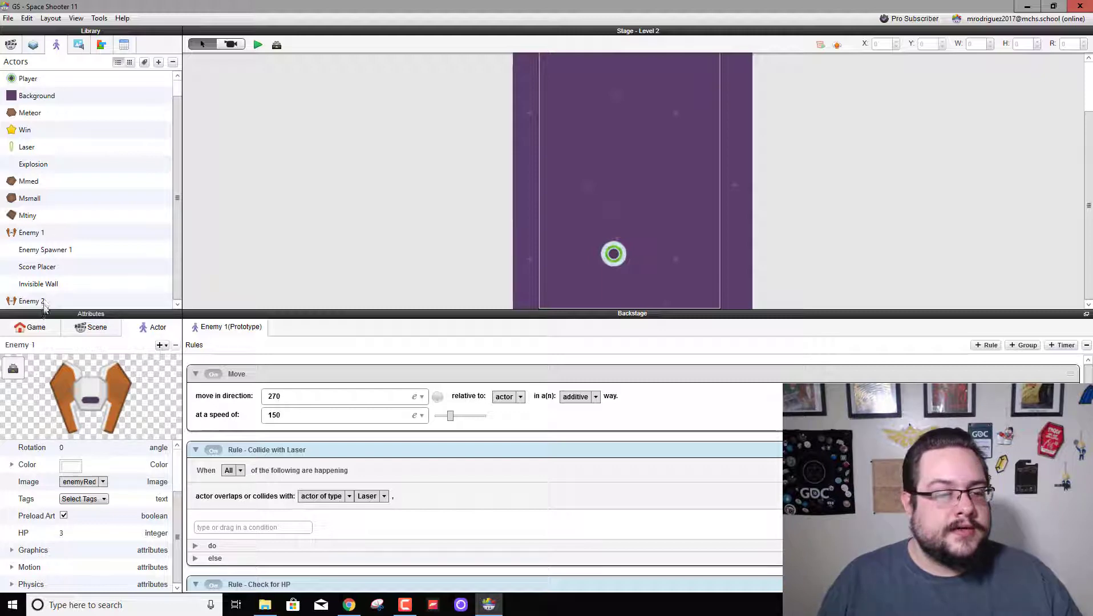
Copy Enemy 1's Move behaviour (direction 270) into Enemy 2's rules
left_click(45, 233)
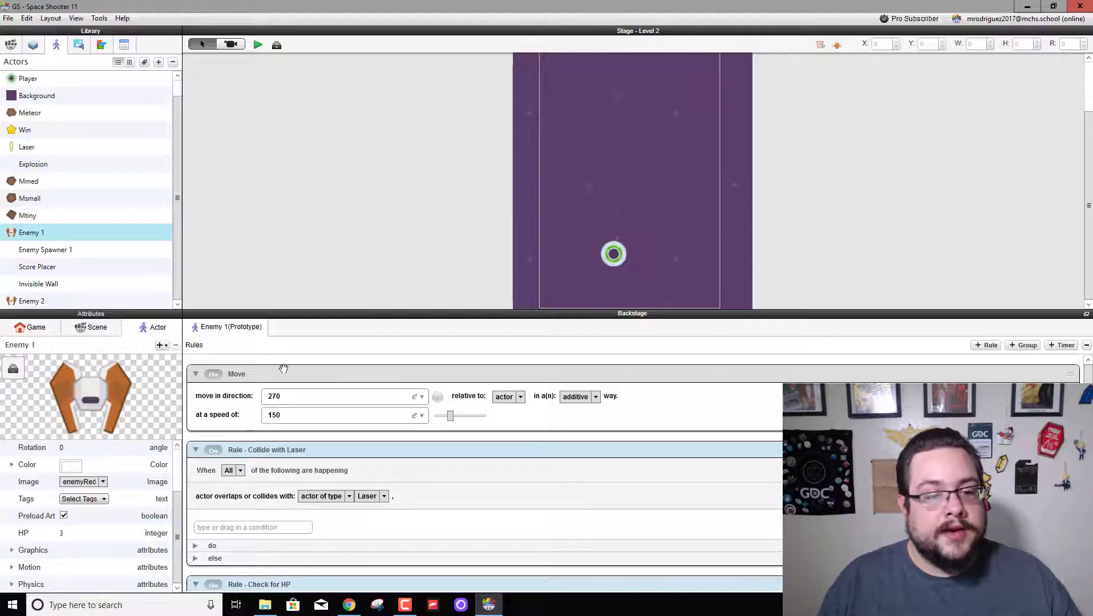
left_click_drag(283, 369, 282, 371)
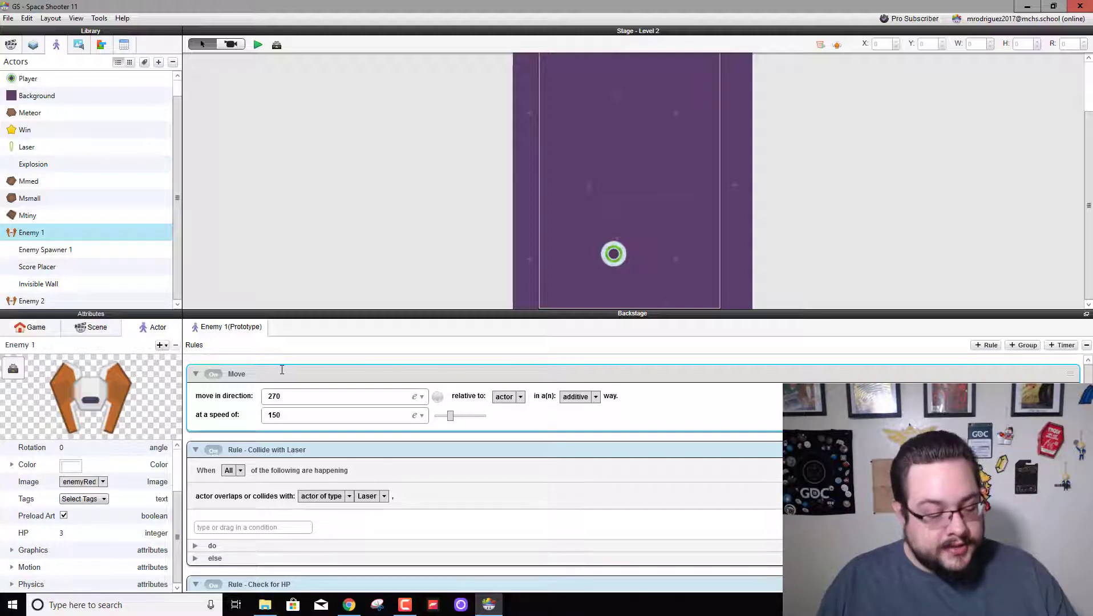
left_click(105, 301)
key("ctrl+v")
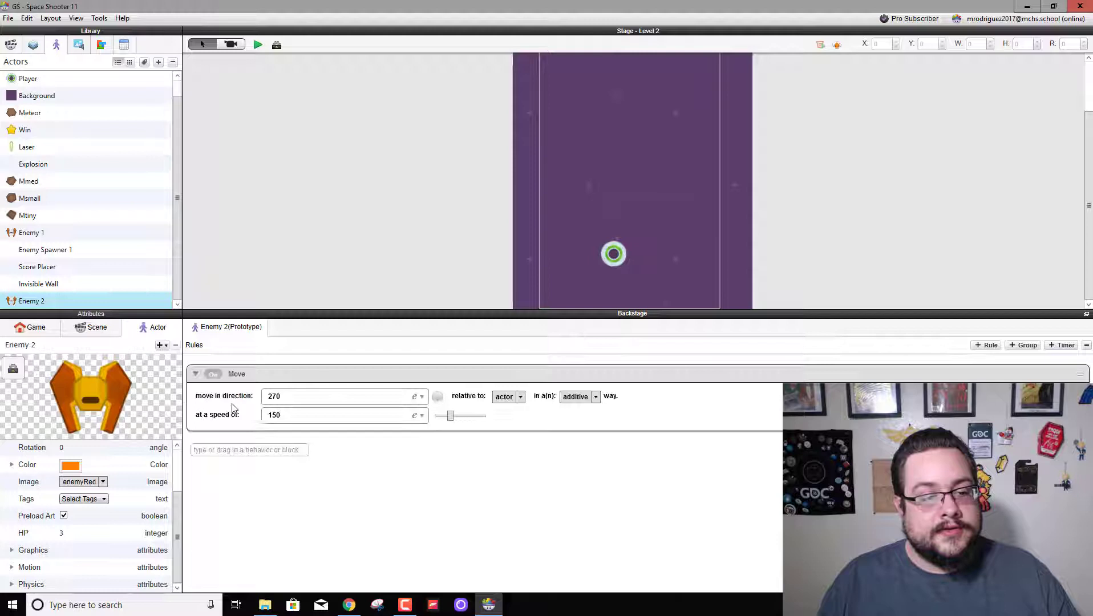
Lower the pasted Move speed from 150 to 100
left_click_drag(311, 416, 268, 419)
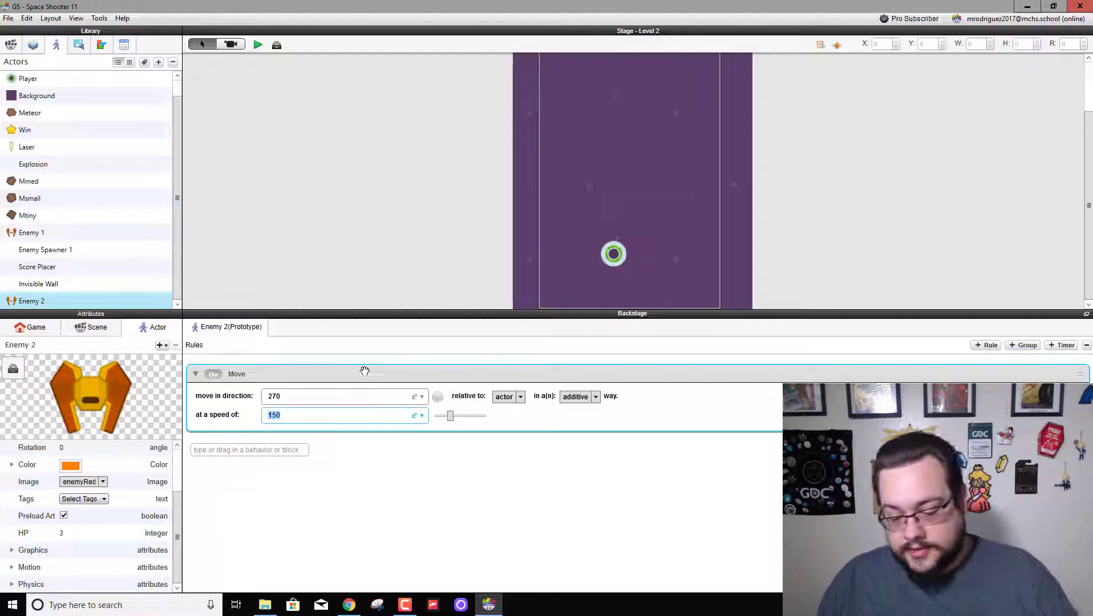
key("Right")
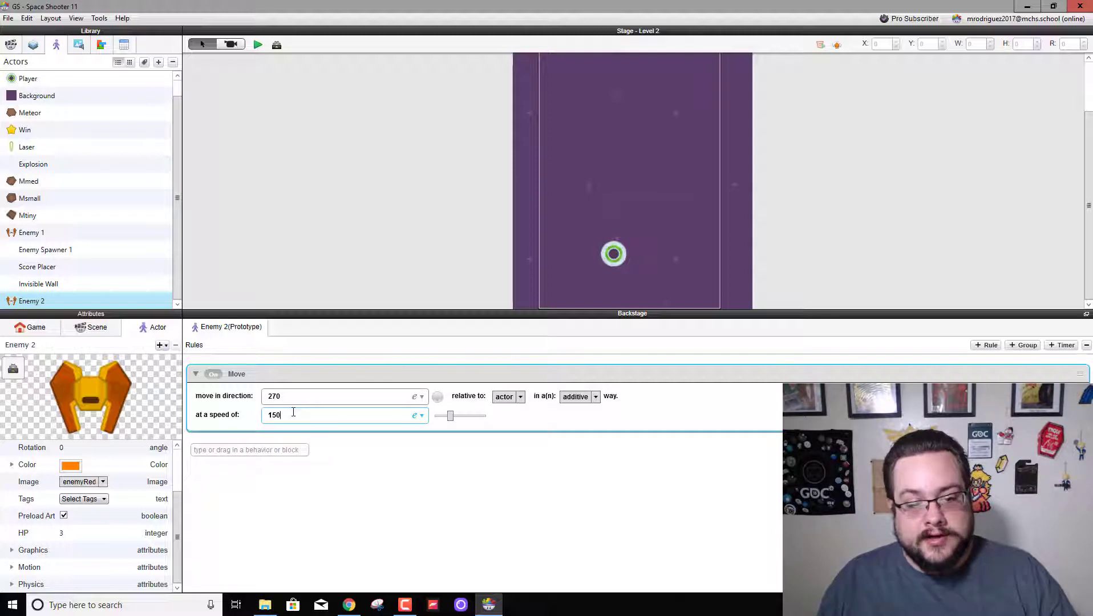
key("BackSpace")
key("BackSpace")
type("00")
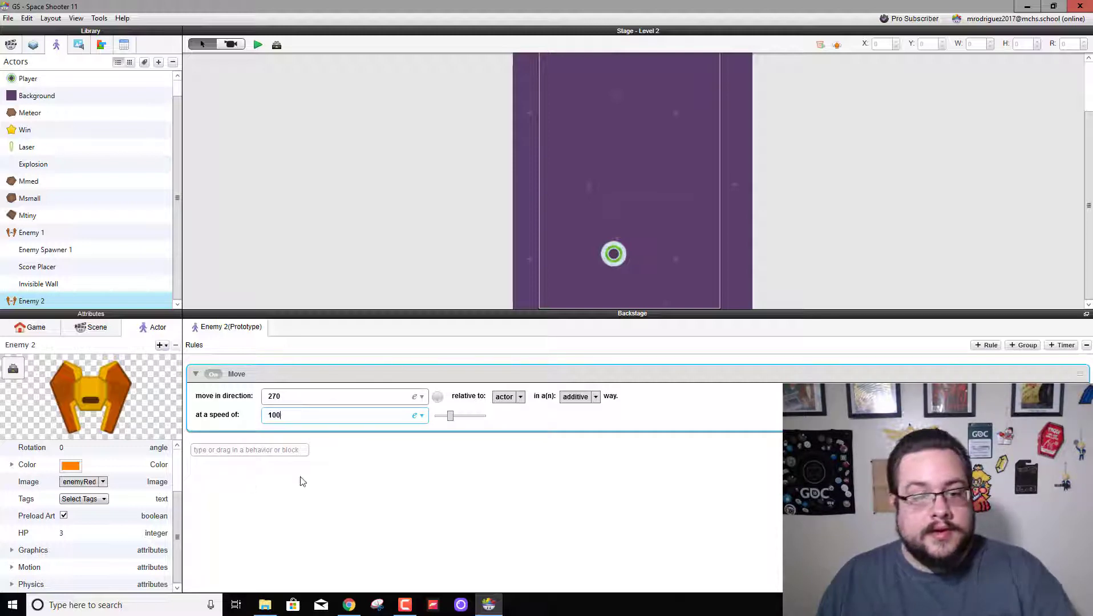
left_click(303, 482)
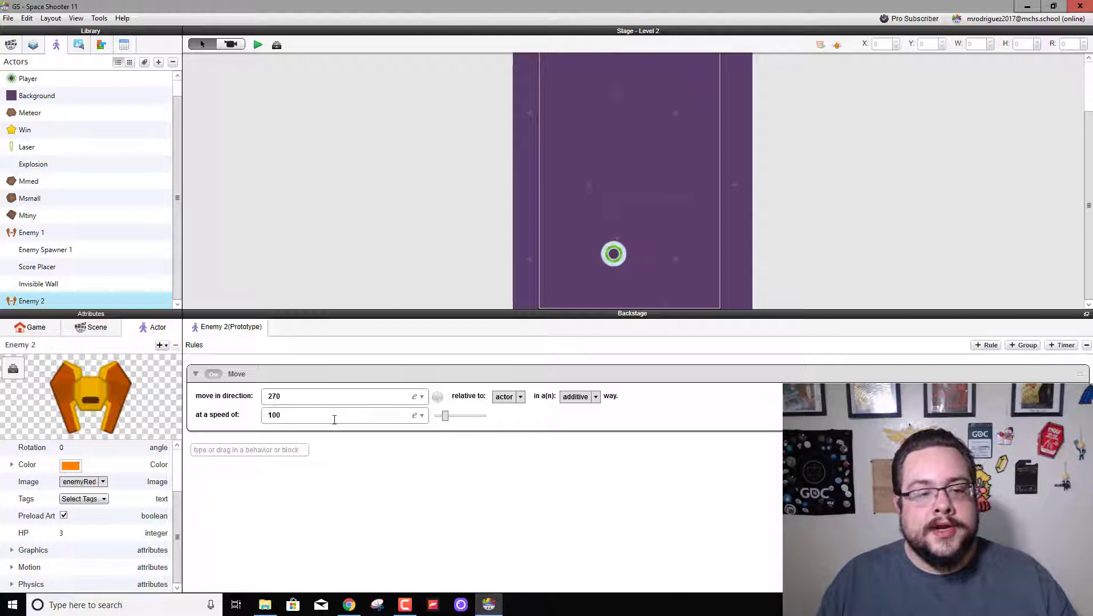
Paste Enemy 1's Laser collision rule into Enemy 2 and expand its actions
left_click(71, 232)
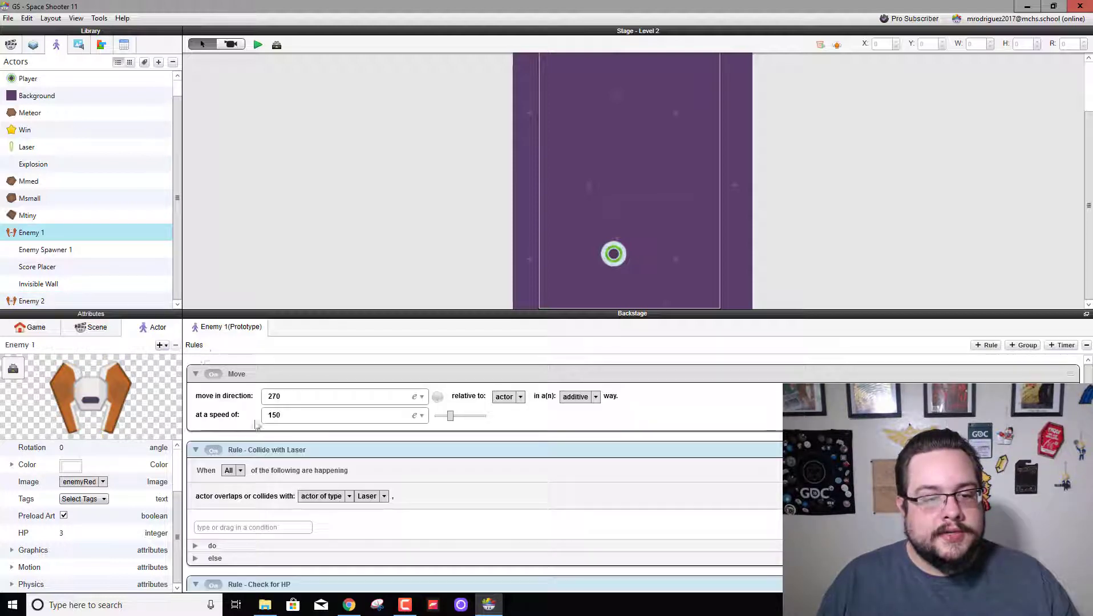
scroll(489, 456, "down", 3)
scroll(425, 398, "up", 1)
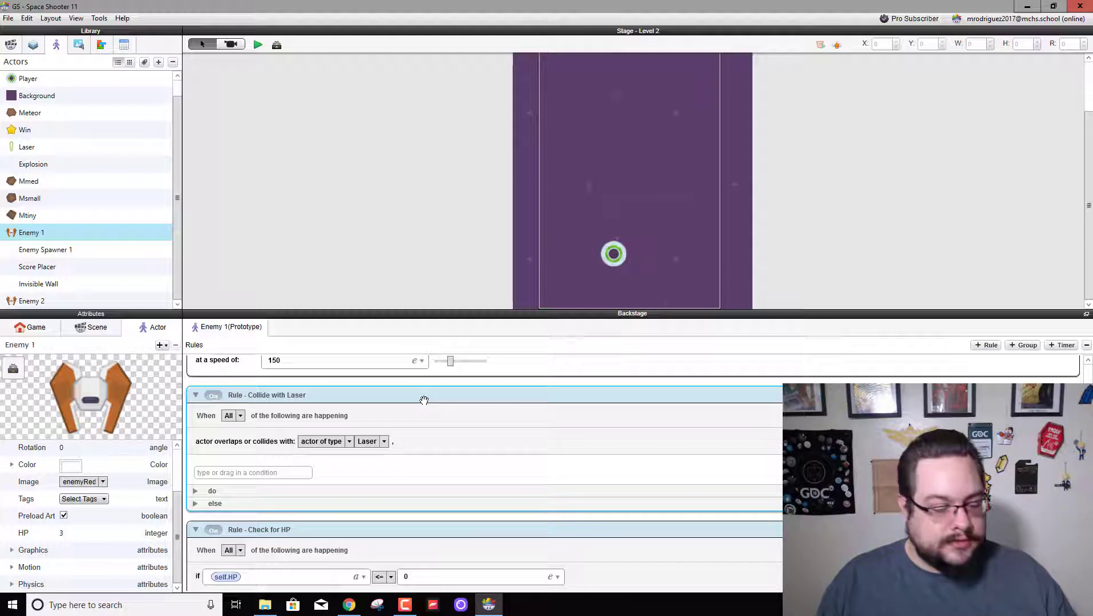
left_click(77, 302)
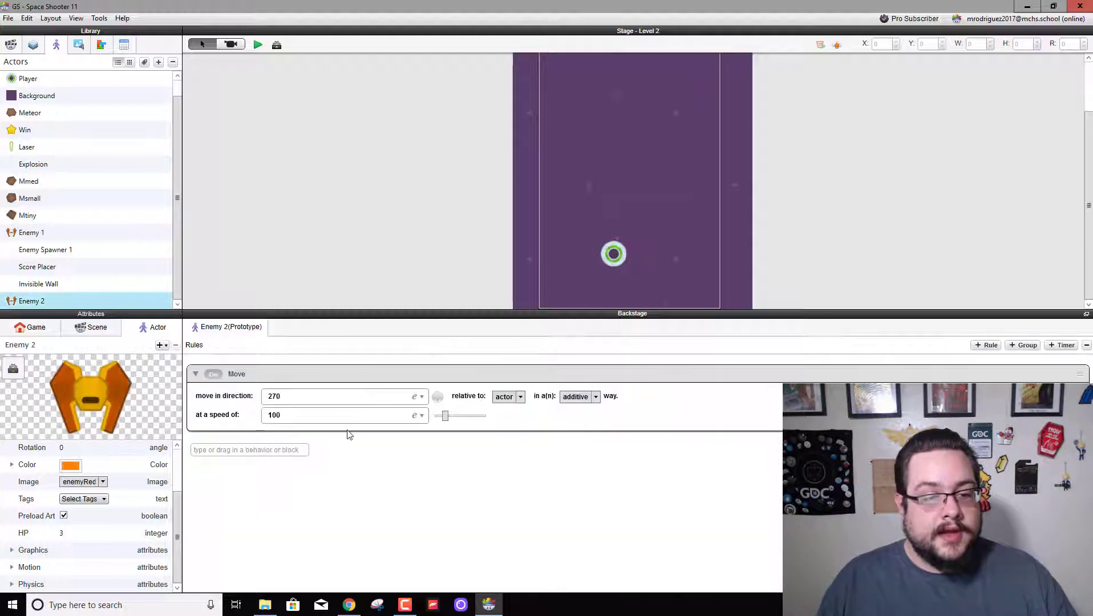
key("ctrl+v")
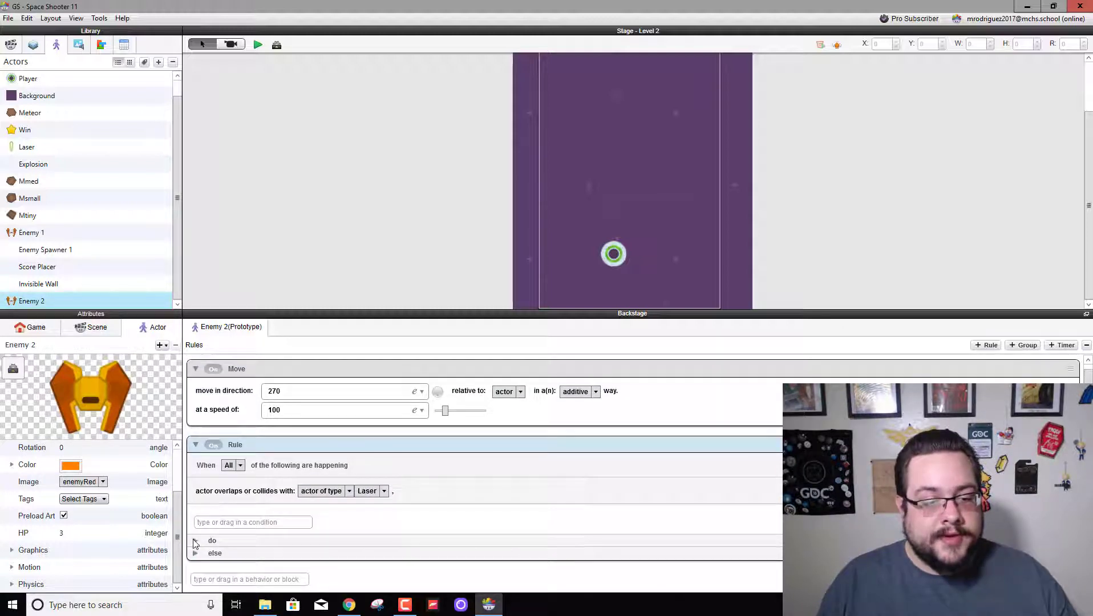
left_click(194, 542)
scroll(205, 542, "down", 2)
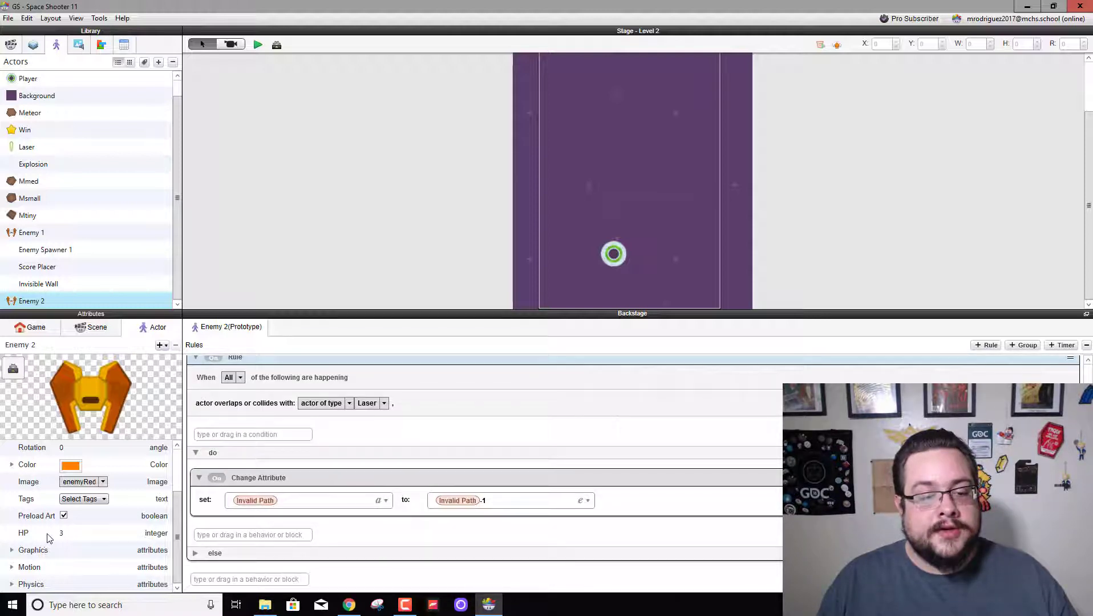
Set the Change Attribute target to self.HP
left_click(384, 502)
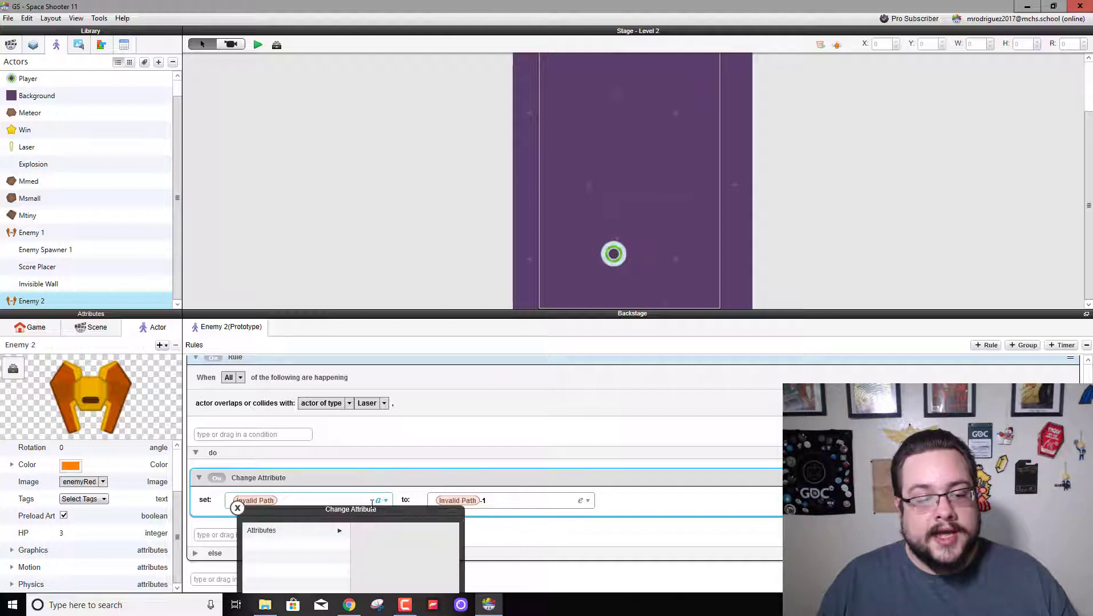
left_click(341, 531)
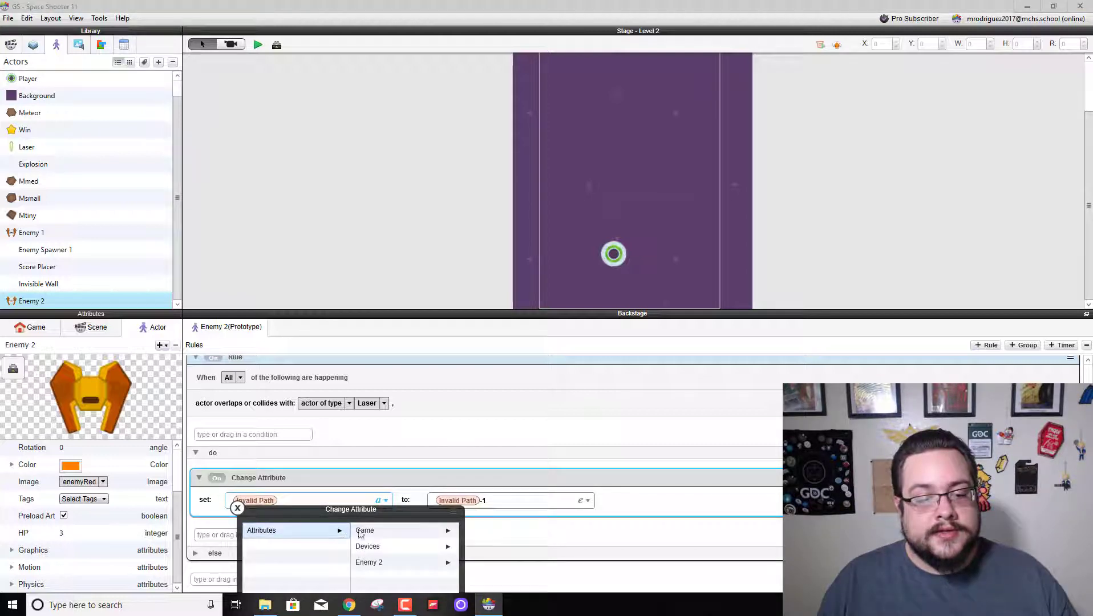
left_click(369, 561)
scroll(471, 428, "down", 2)
scroll(471, 428, "down", 2)
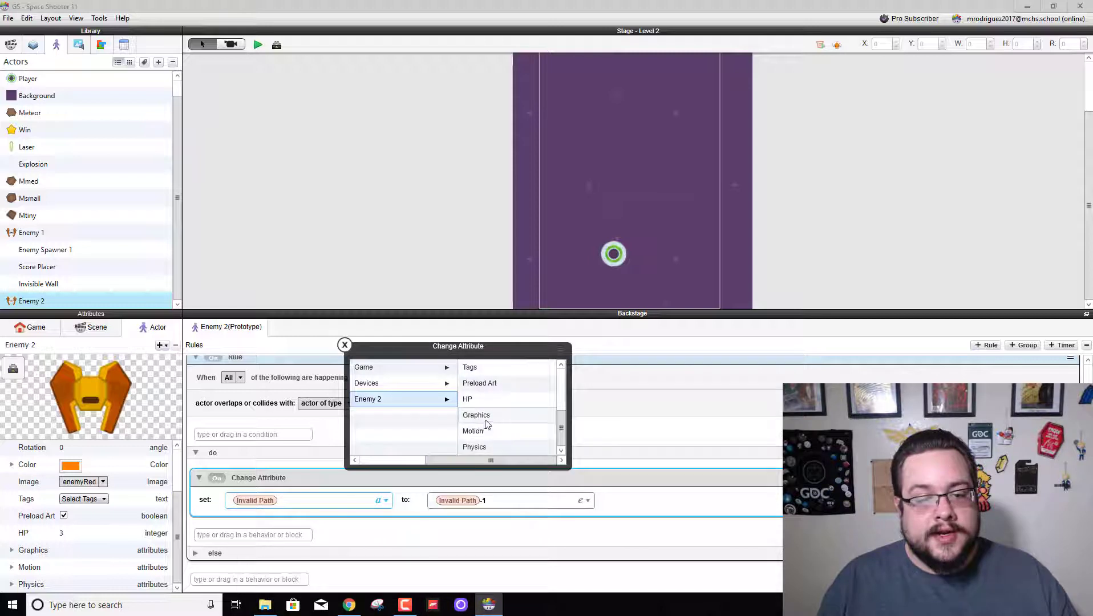
left_click(489, 402)
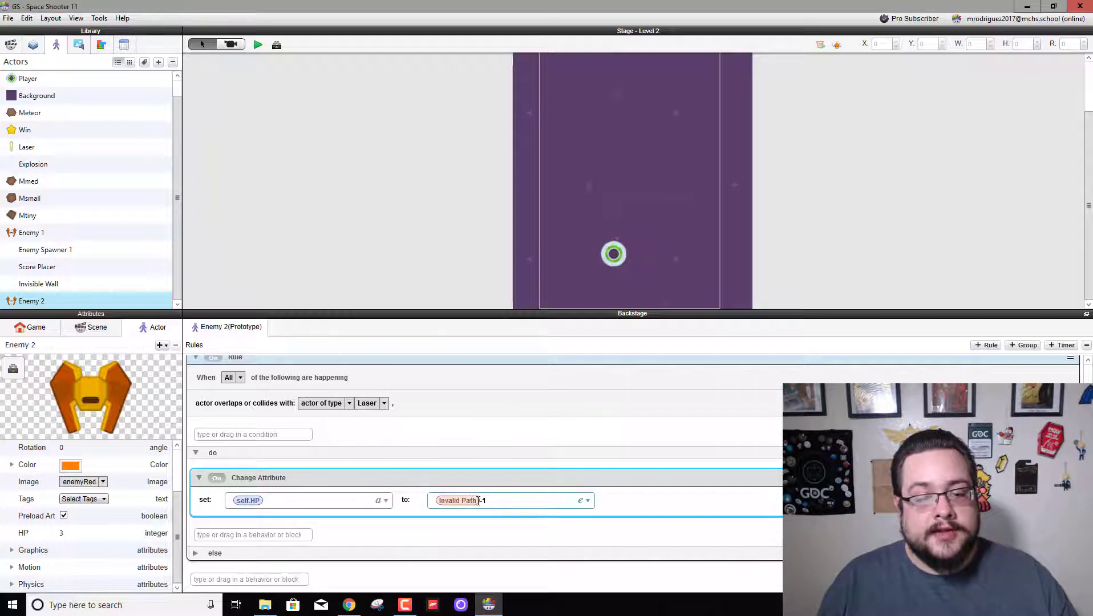
Replace the invalid value with self.HP-1 and collapse the collision rule
left_click(579, 502)
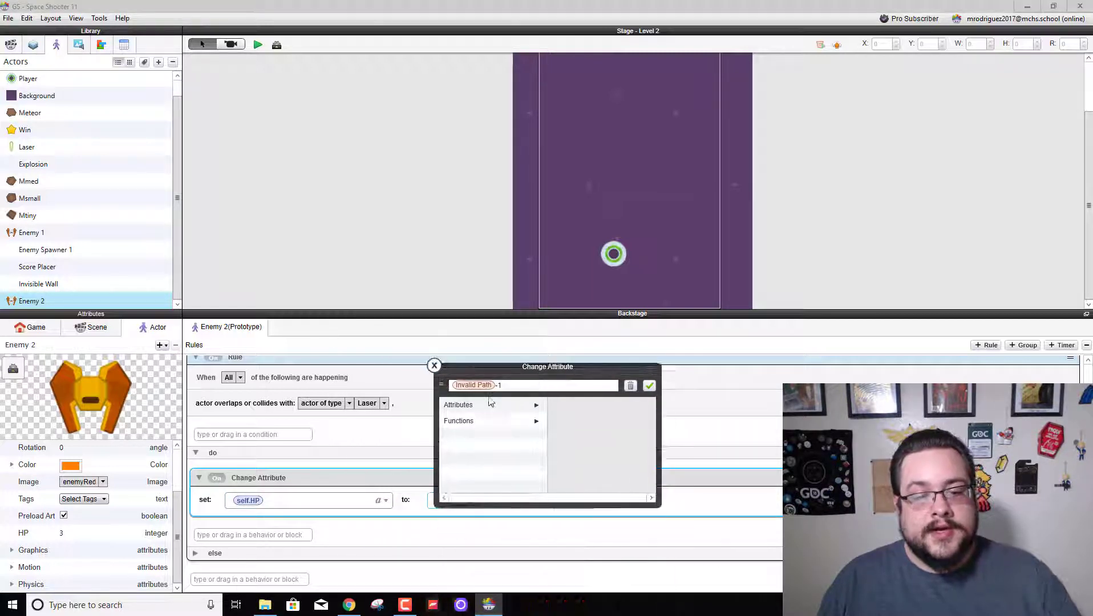
key("BackSpace")
left_click(479, 411)
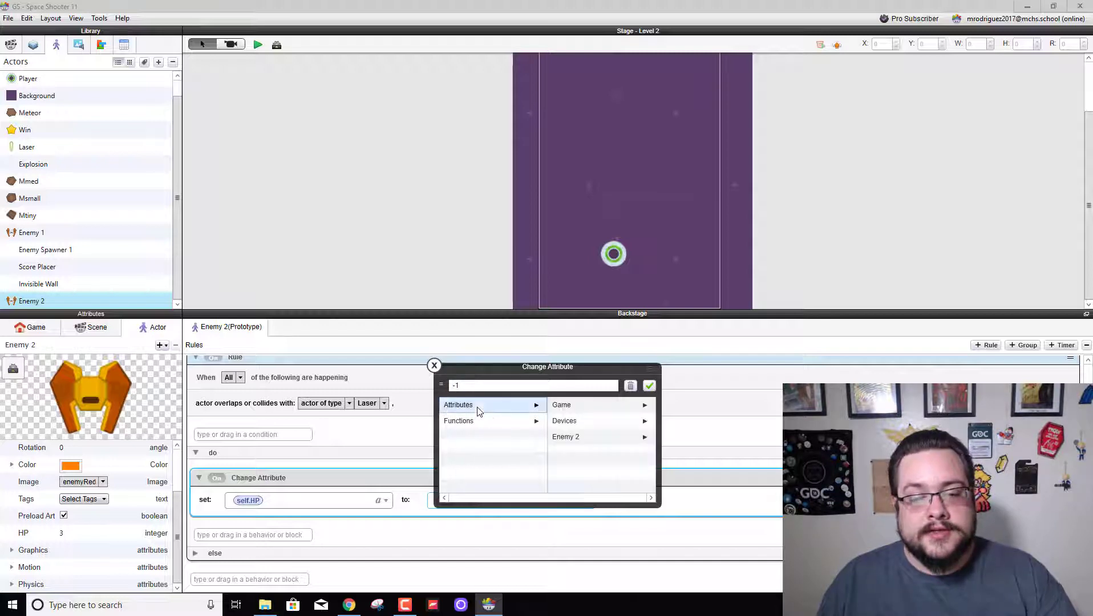
left_click(570, 438)
scroll(567, 445, "down", 3)
left_click(565, 438)
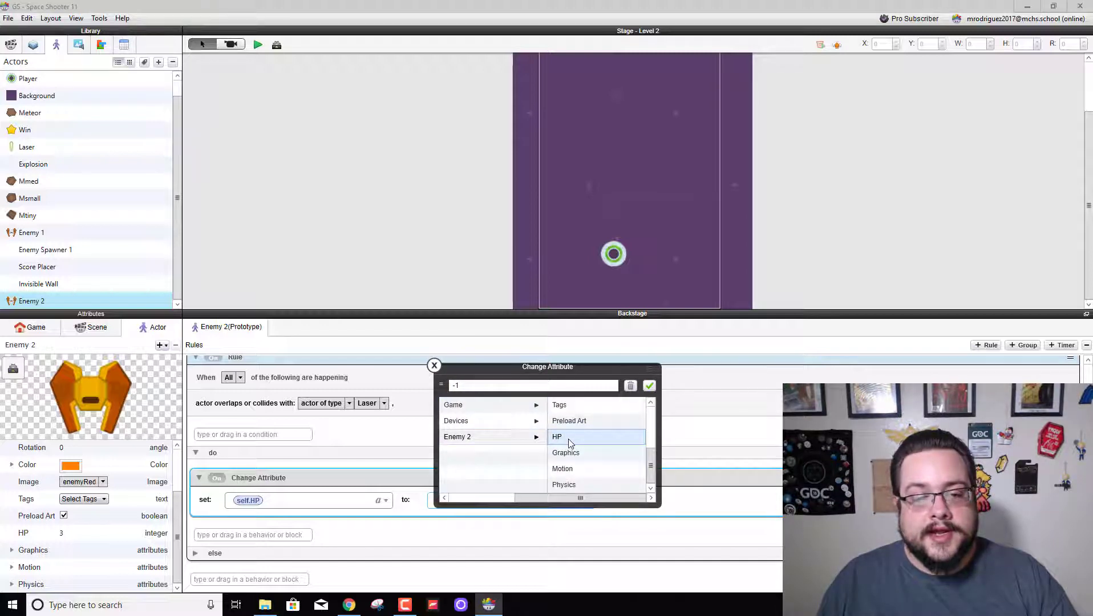
left_click(649, 385)
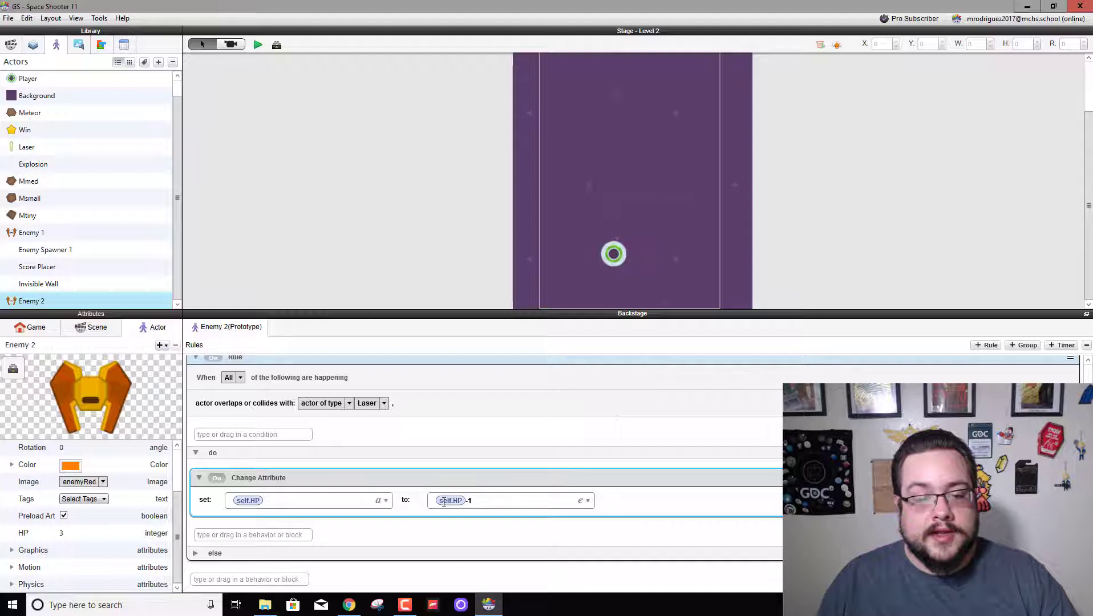
left_click(195, 554)
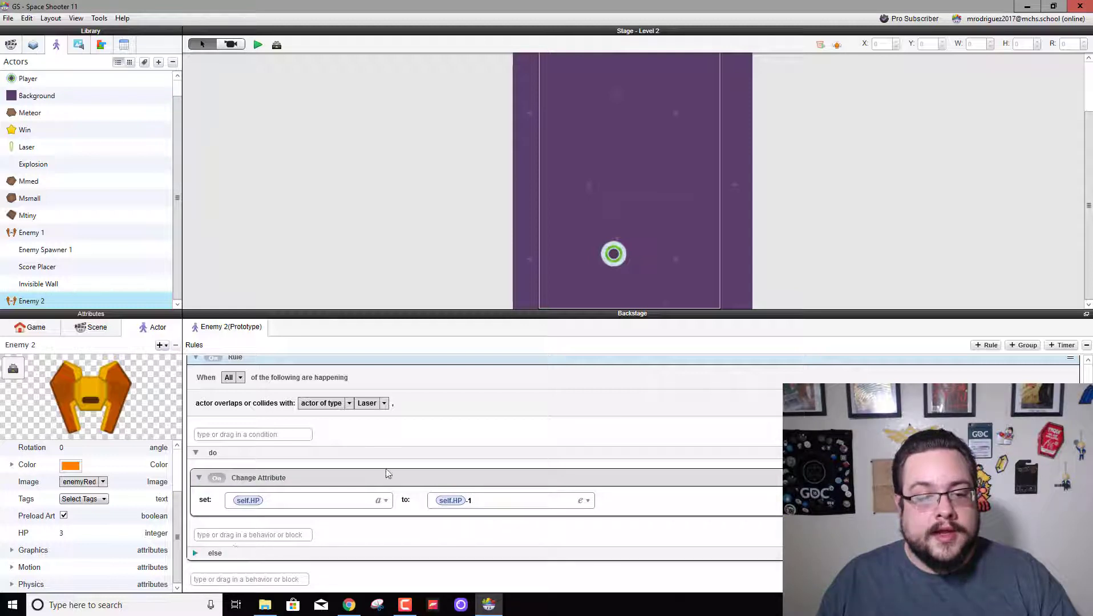
scroll(387, 473, "up", 2)
left_click(195, 411)
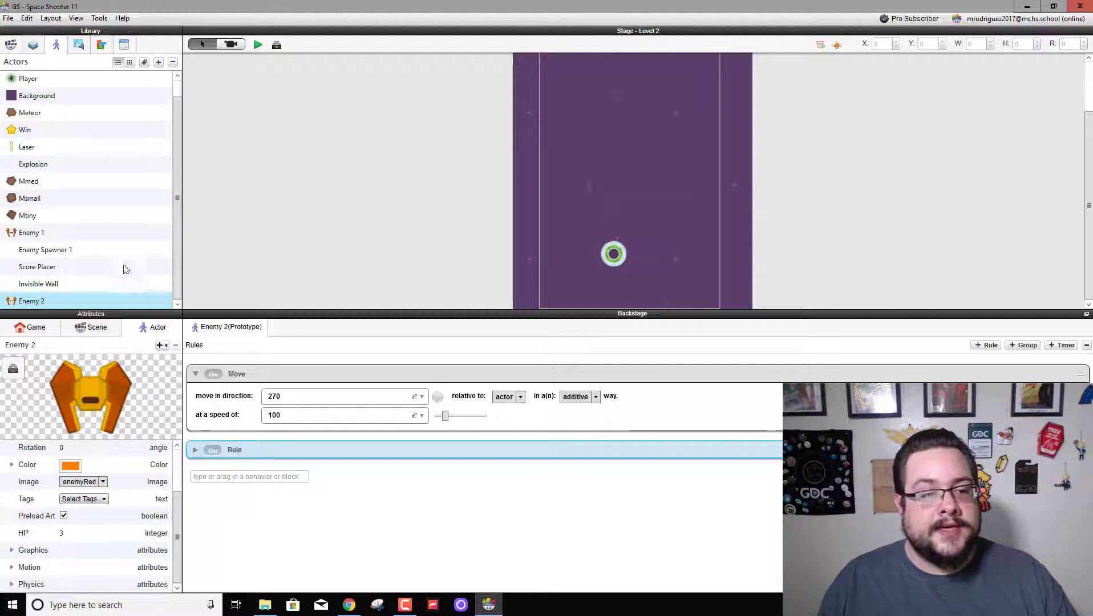
Paste Enemy 1's Check for HP rule into Enemy 2's rules
left_click(34, 237)
scroll(254, 449, "down", 10)
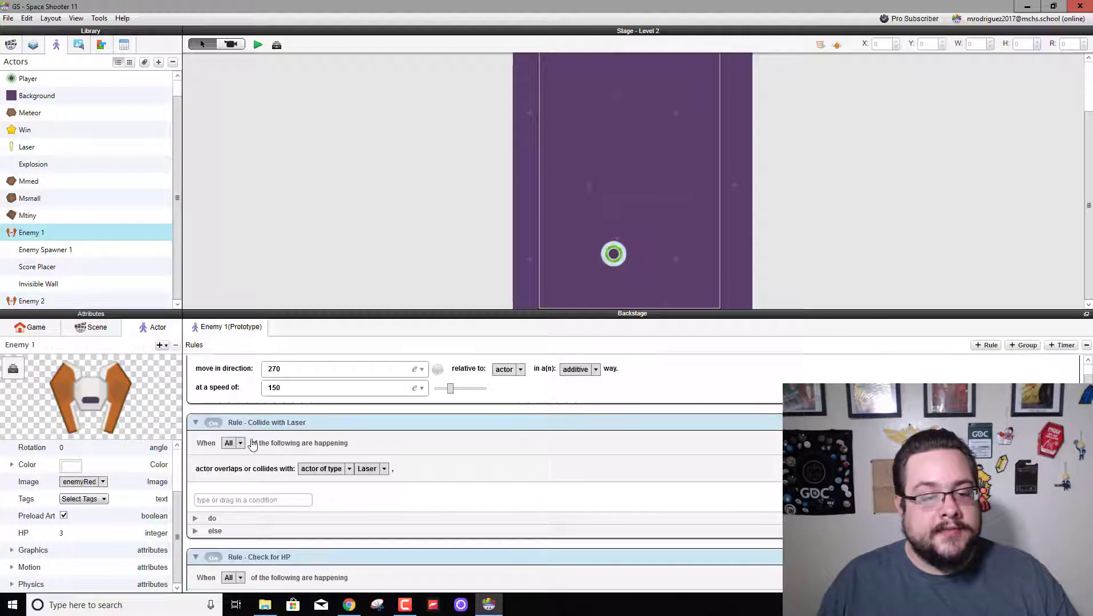
scroll(263, 451, "down", 5)
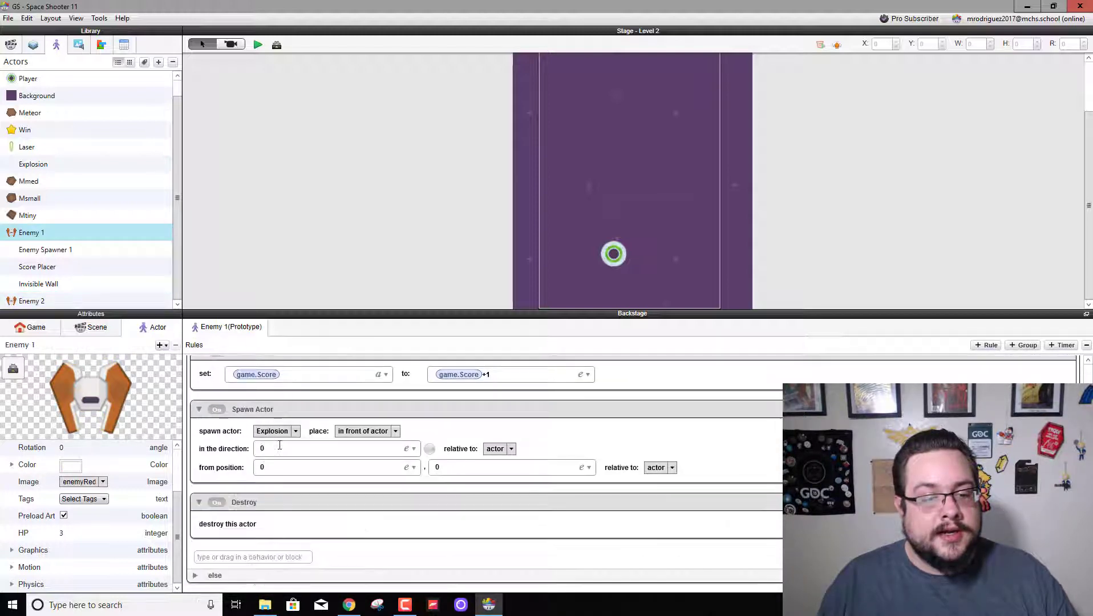
scroll(282, 451, "up", 3)
scroll(283, 451, "up", 3)
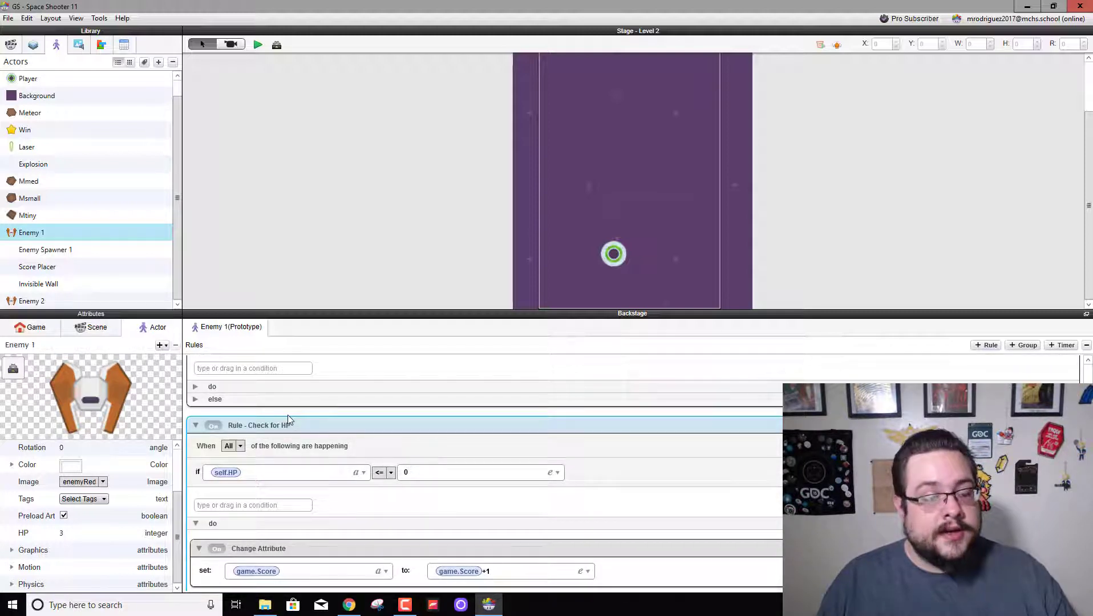
left_click(32, 300)
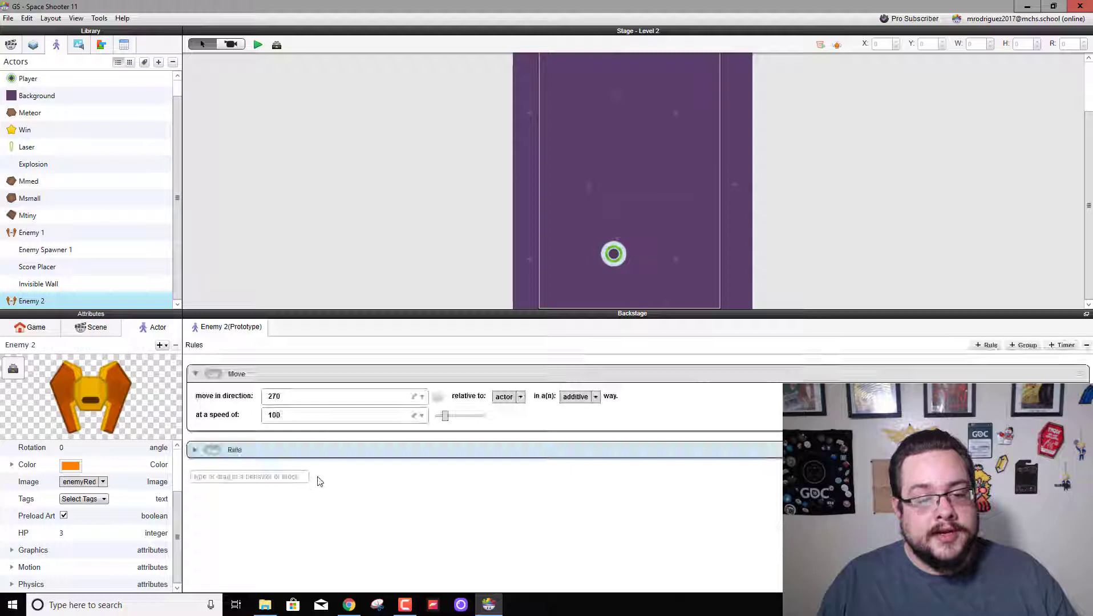
left_click(197, 374)
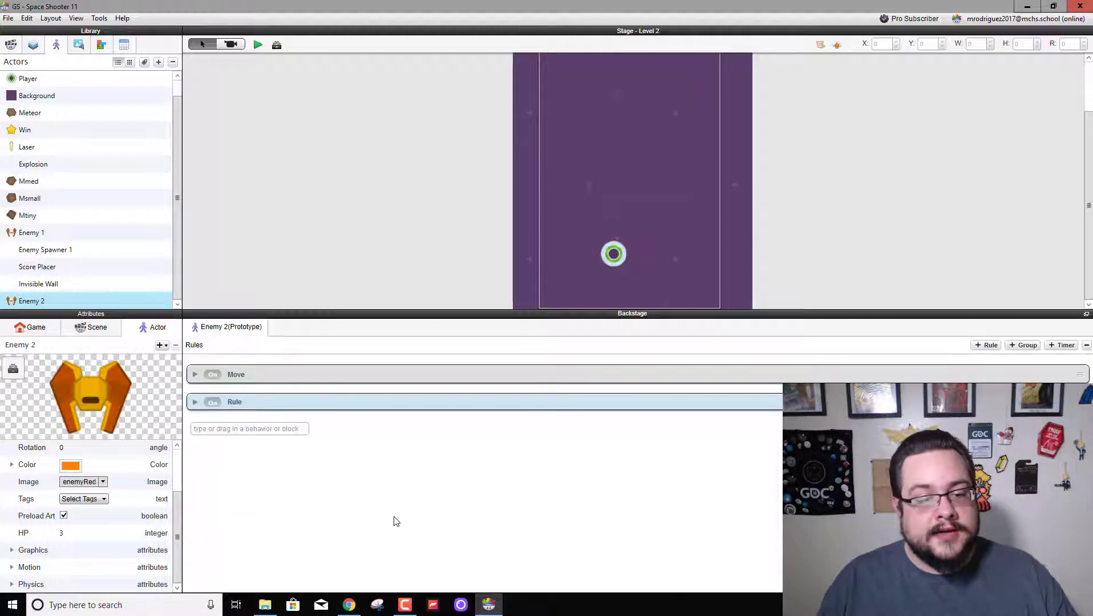
key("ctrl+shift+r")
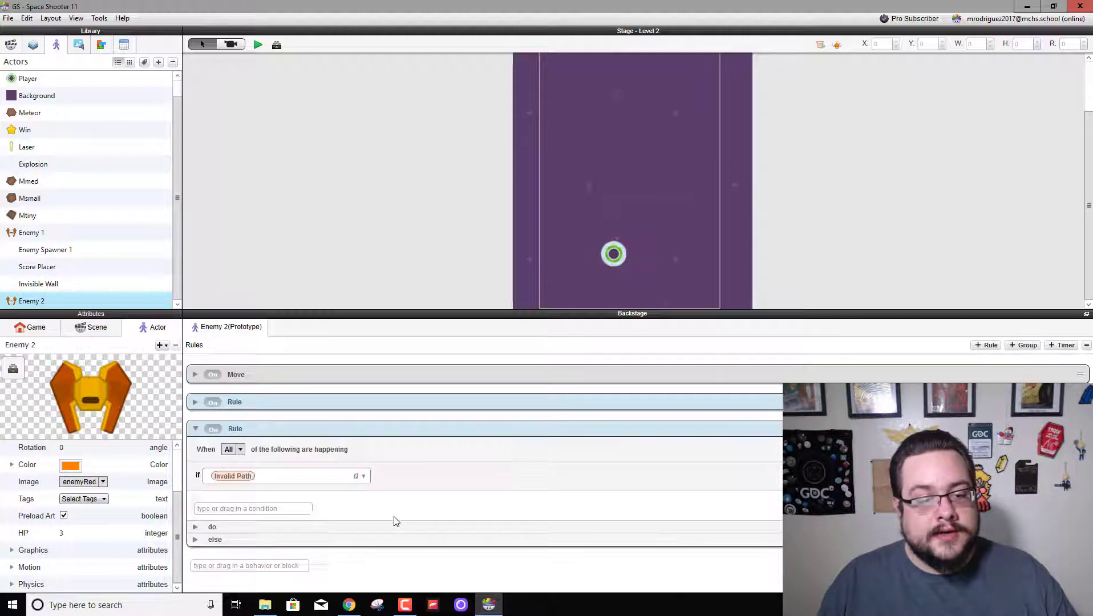
Point the rule's condition at Enemy 2's self.HP and review its actions
left_click(363, 476)
left_click(349, 538)
scroll(364, 547, "down", 3)
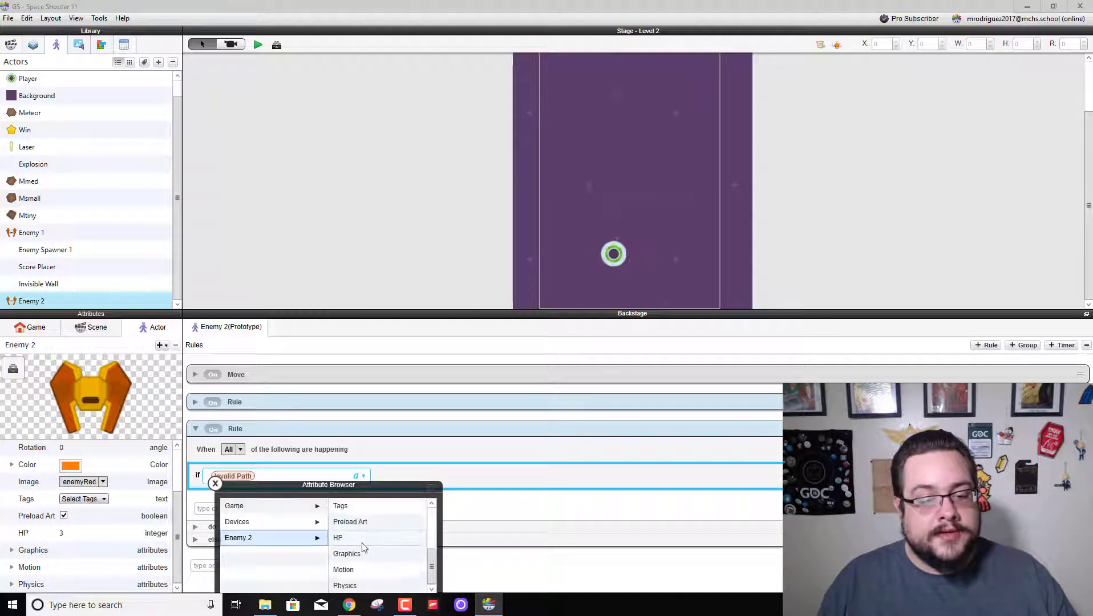
left_click(353, 538)
left_click(287, 528)
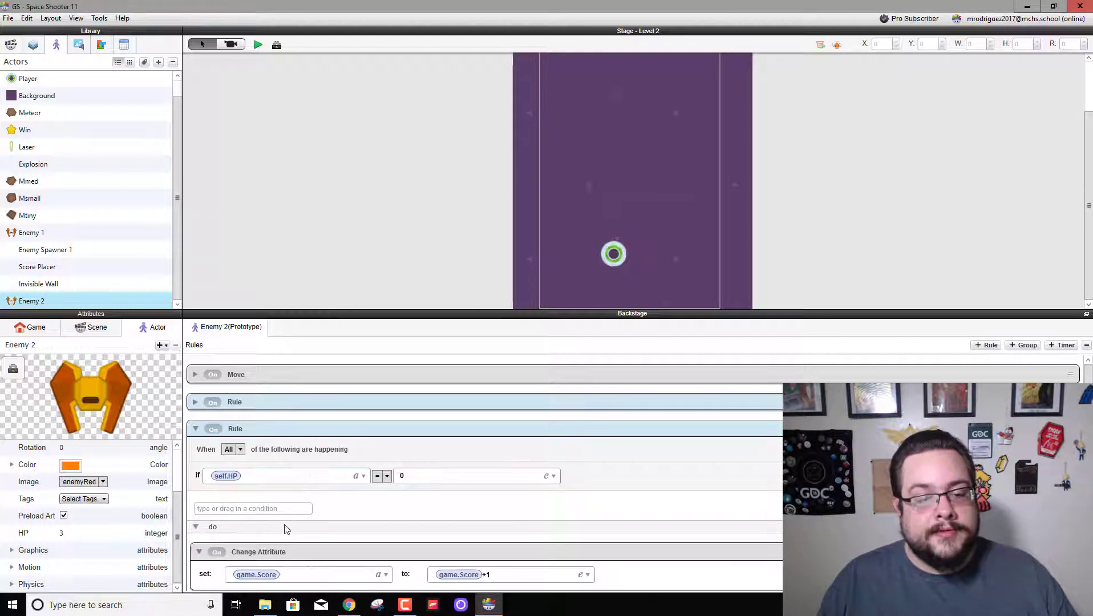
scroll(286, 528, "down", 3)
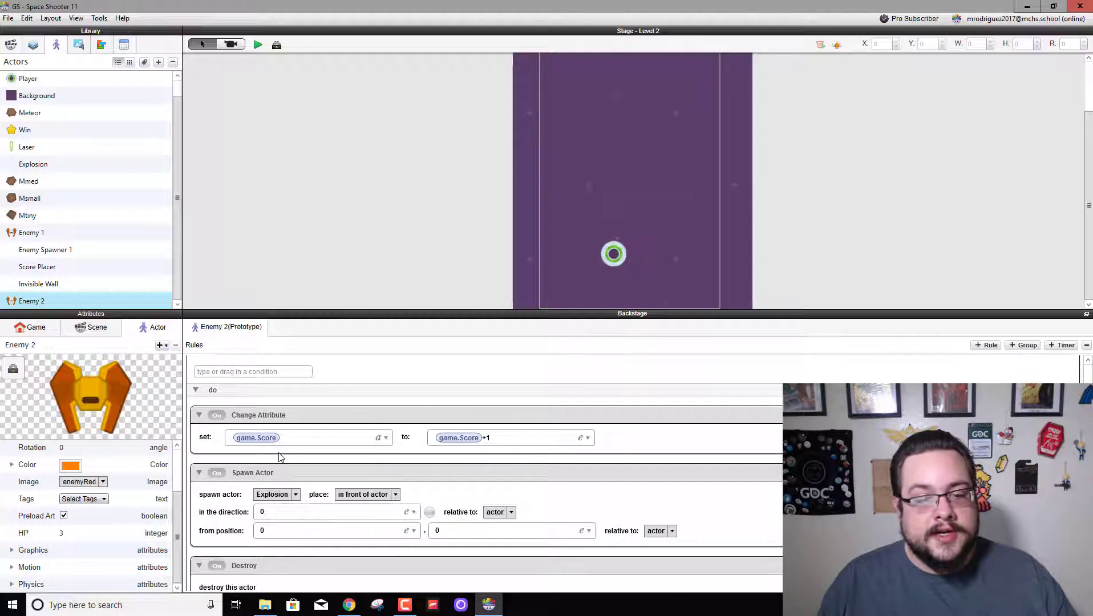
scroll(280, 456, "down", 2)
scroll(270, 449, "up", 6)
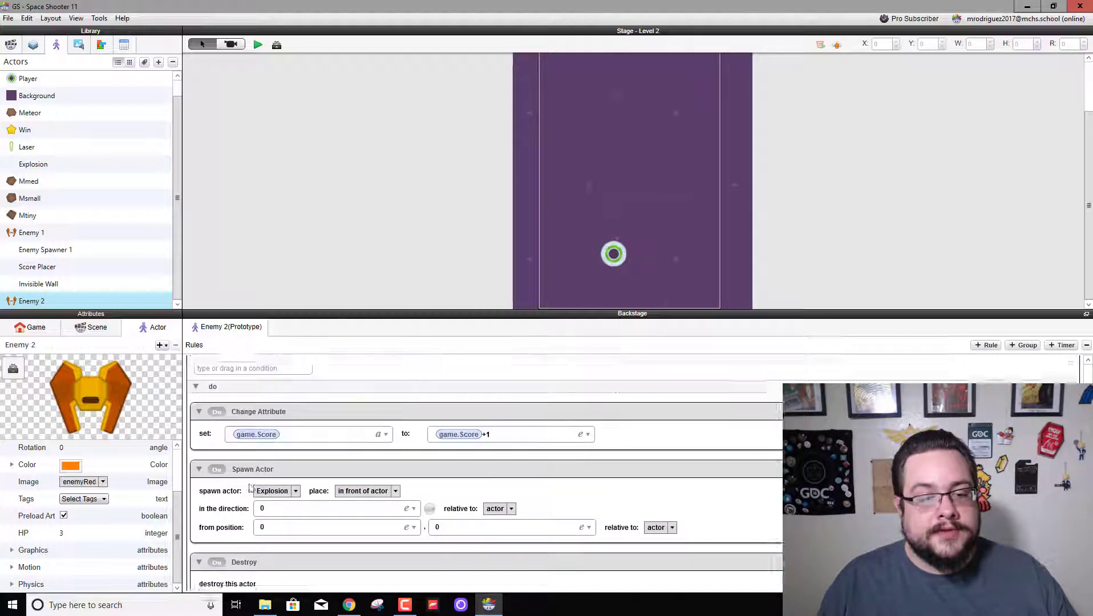
Place an Enemy 2 near the top of the scene and run a test preview
left_click(196, 429)
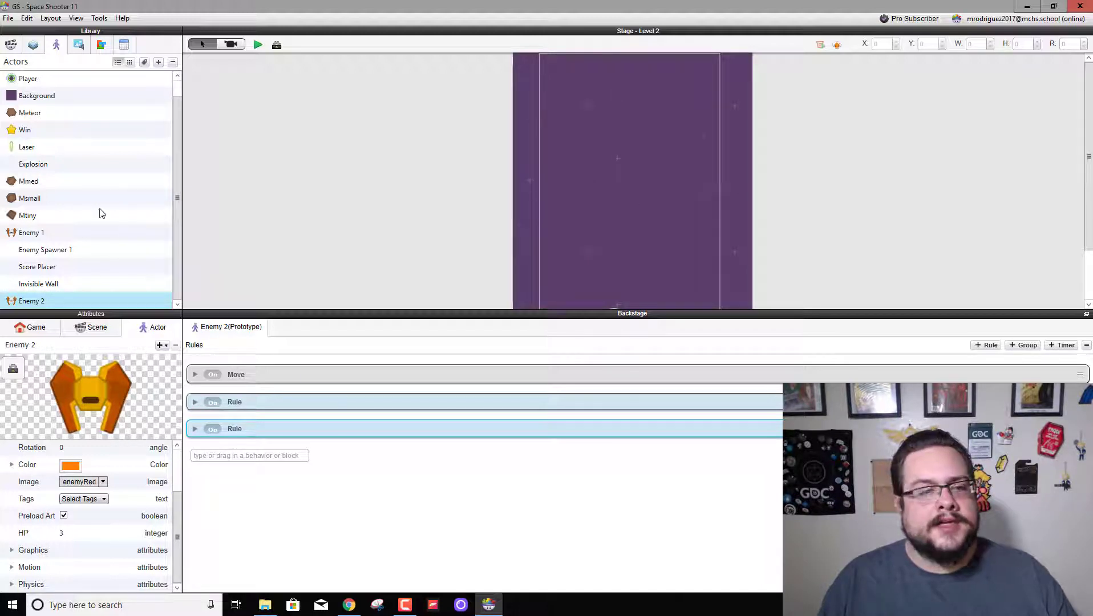
left_click_drag(33, 301, 600, 91)
left_click(257, 47)
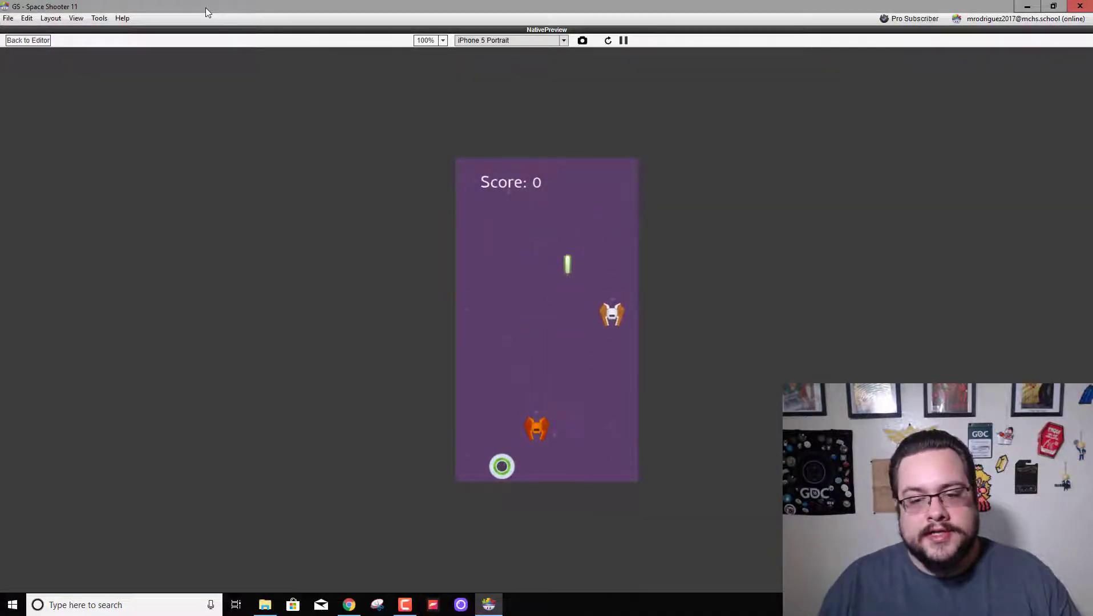
left_click(24, 41)
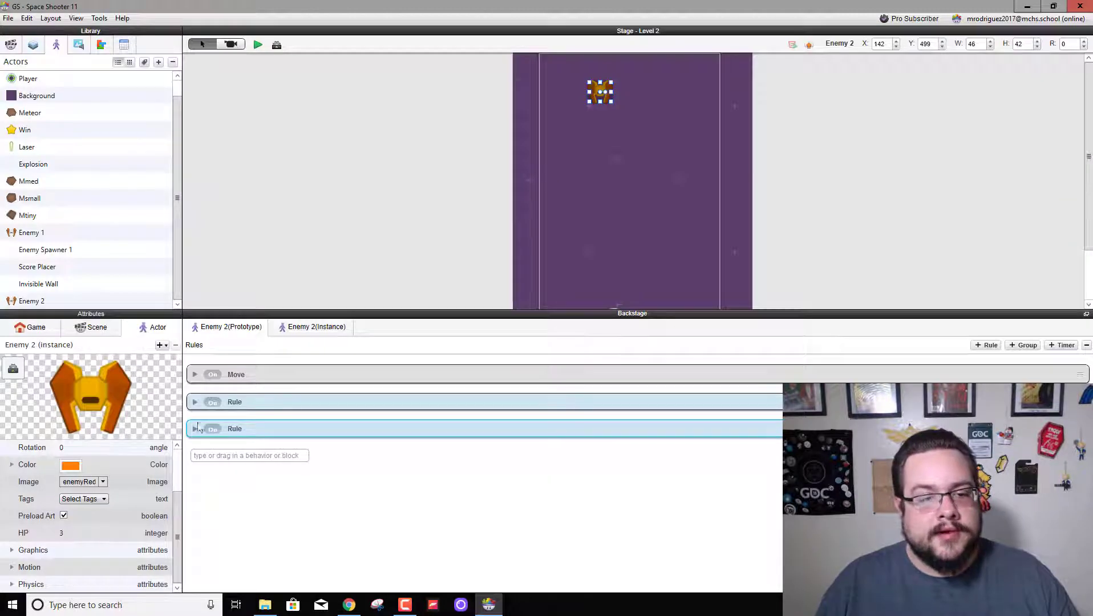
Expand Enemy 2's HP-check and Laser collision rules to review them
left_click(197, 430)
left_click(195, 402)
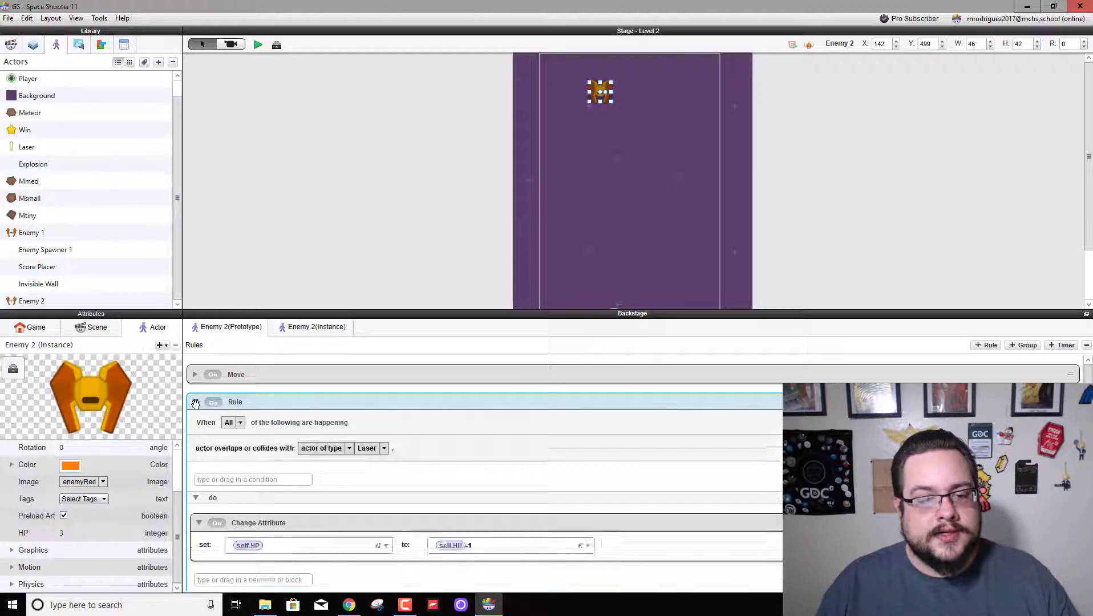
scroll(242, 454, "down", 1)
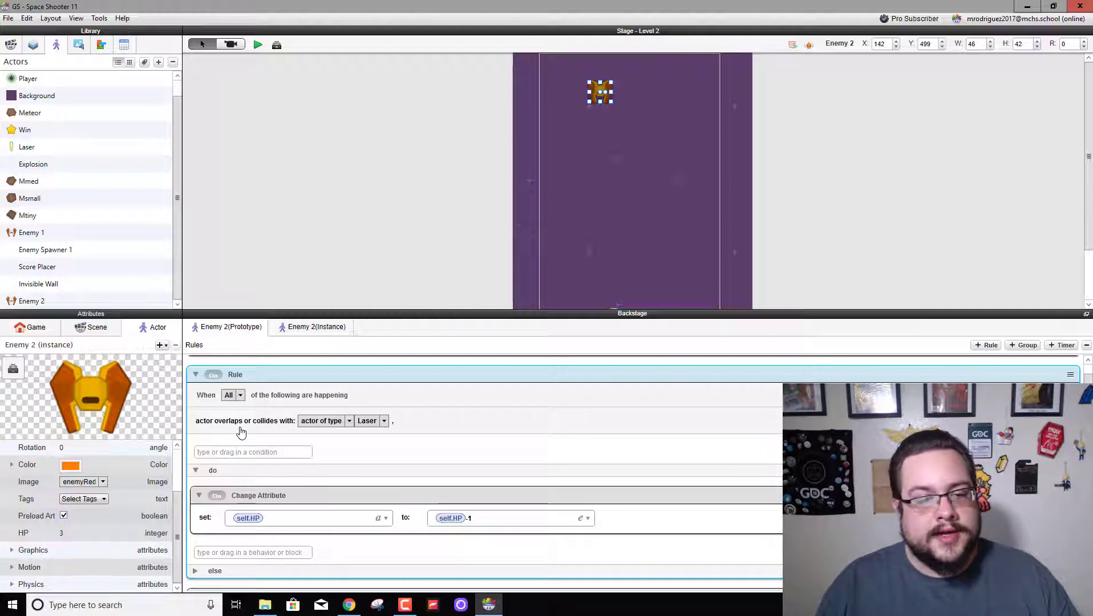
Duplicate the Laser actor's Enemy 1 collision rule
left_click(35, 149)
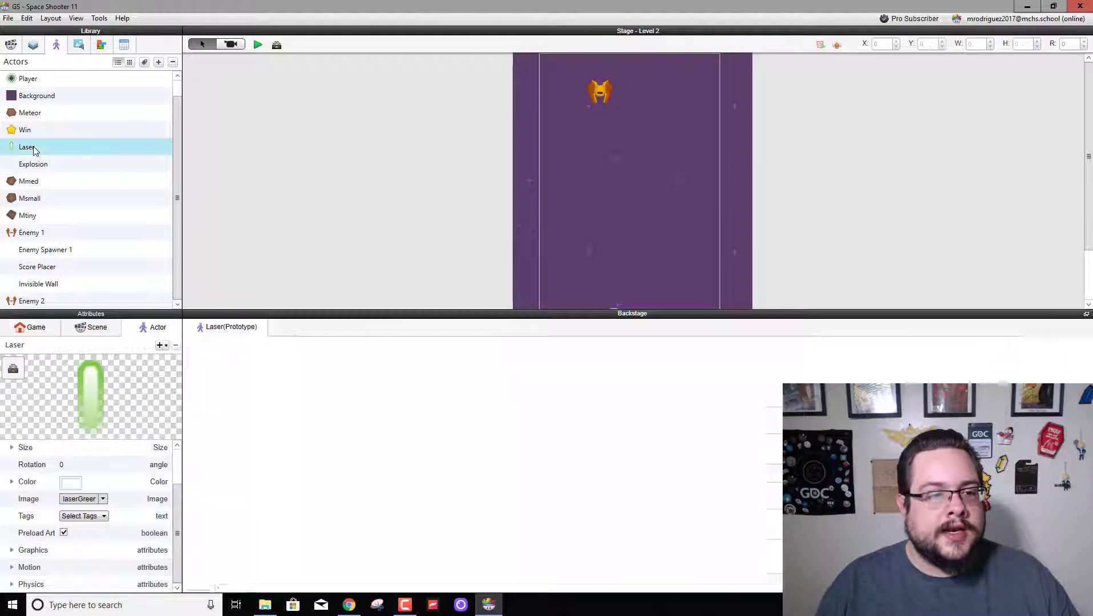
scroll(326, 489, "down", 3)
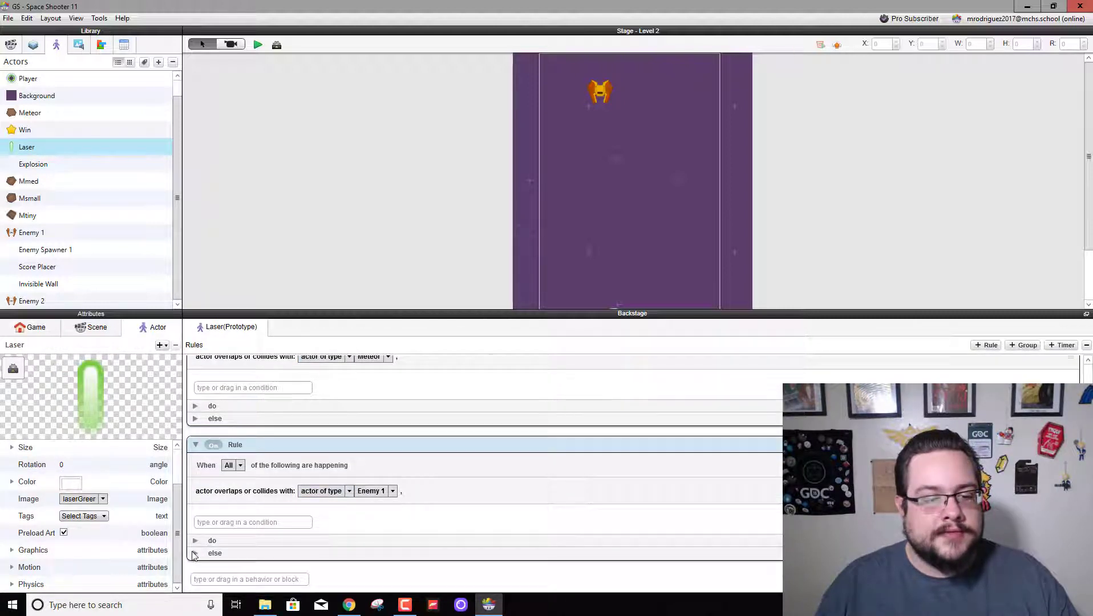
left_click(416, 443)
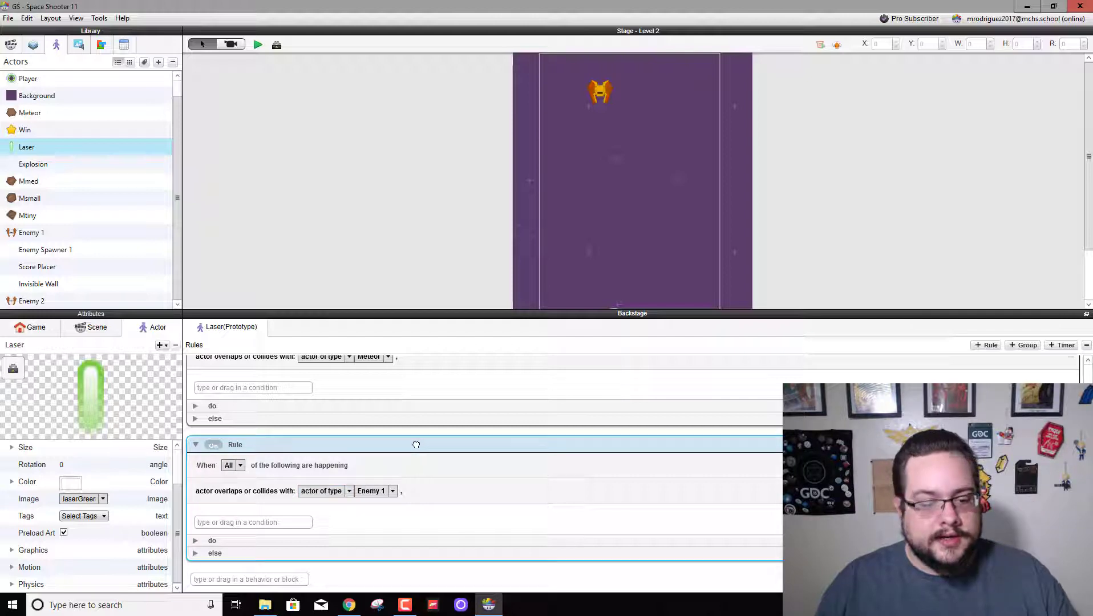
key("ctrl+c")
key("ctrl+v")
scroll(415, 464, "down", 3)
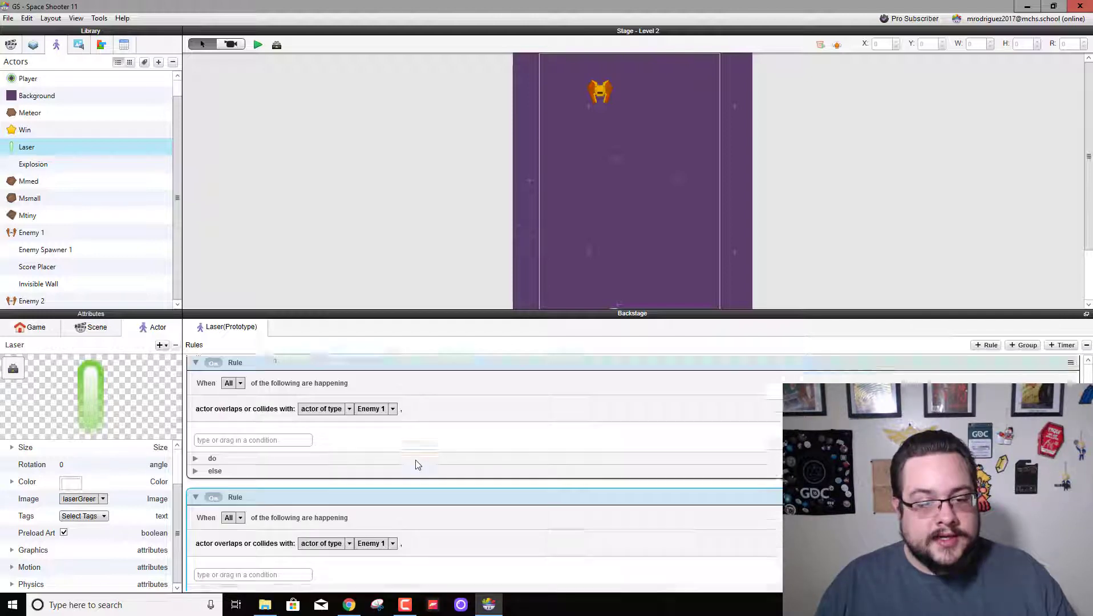
scroll(386, 491, "up", 3)
Make the copied rule react to Enemy 2, then playtest while steering the ship
left_click(387, 494)
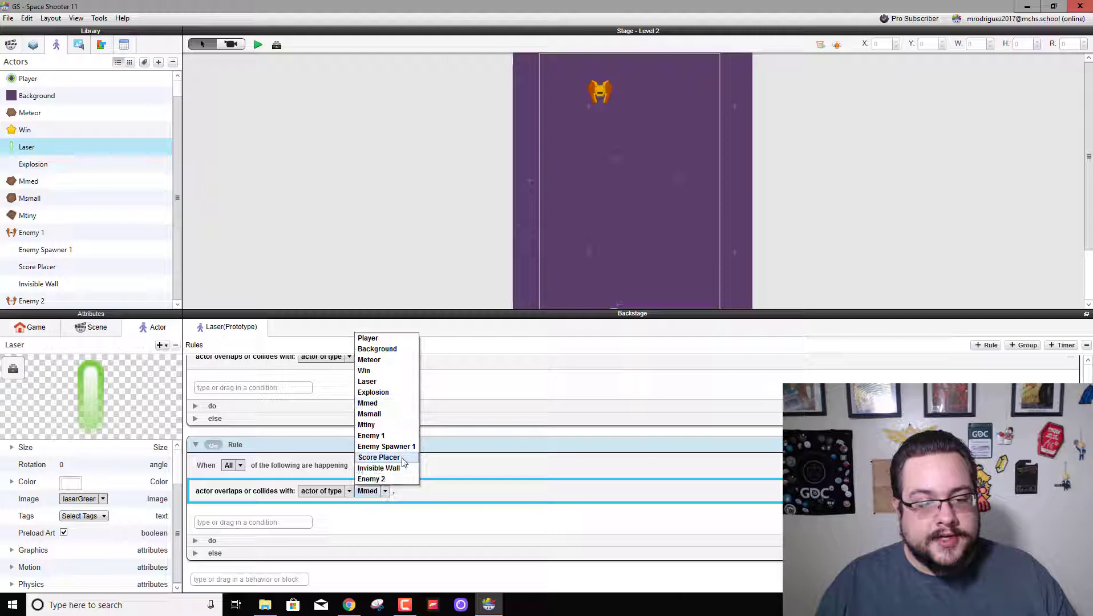
left_click(380, 480)
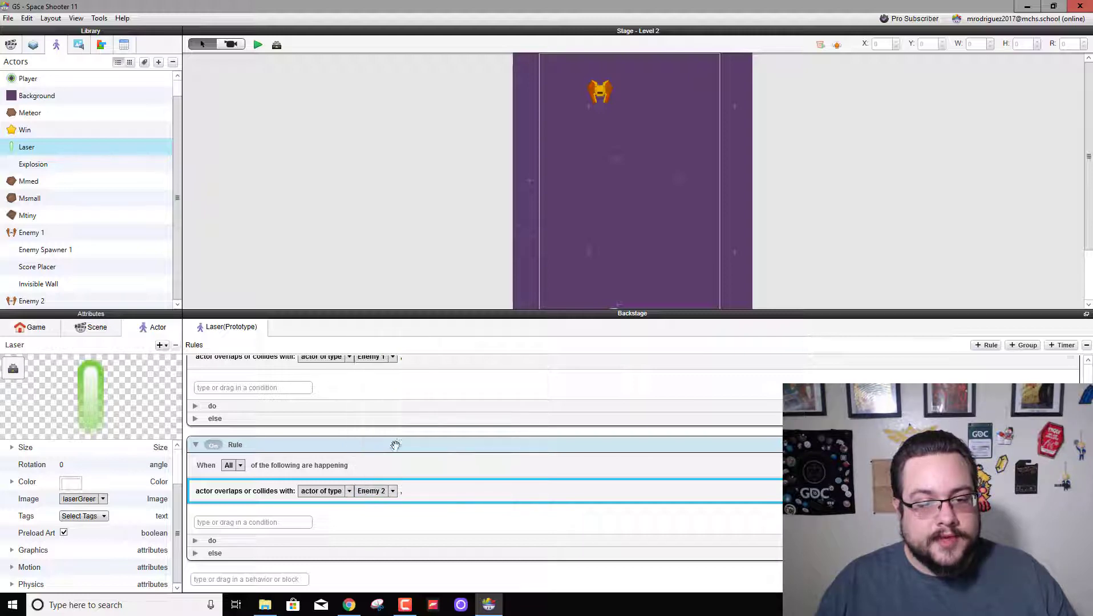
left_click(258, 46)
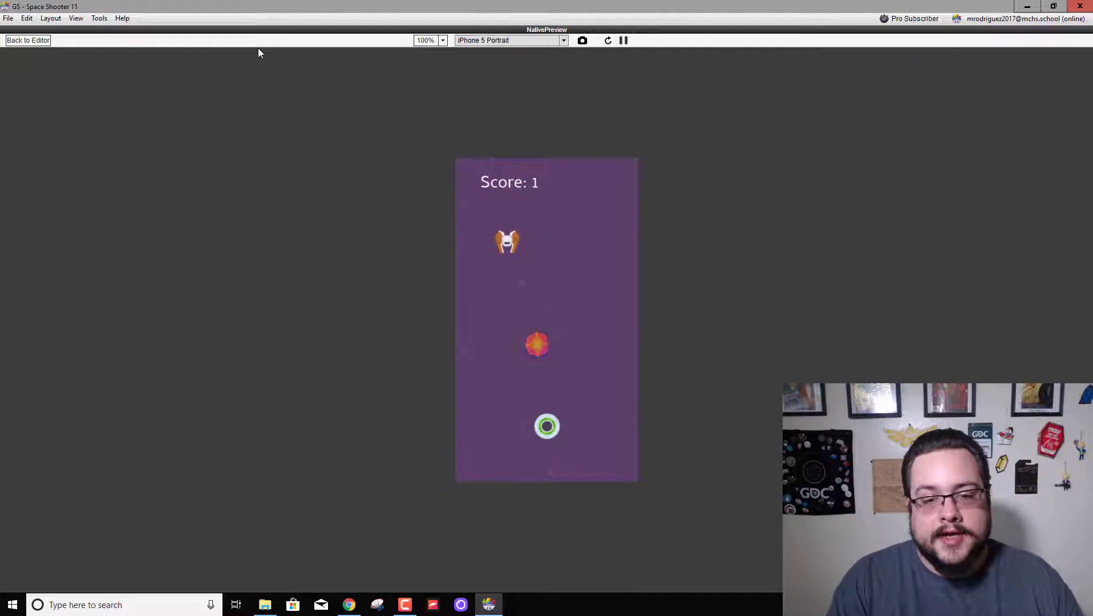
key("Left")
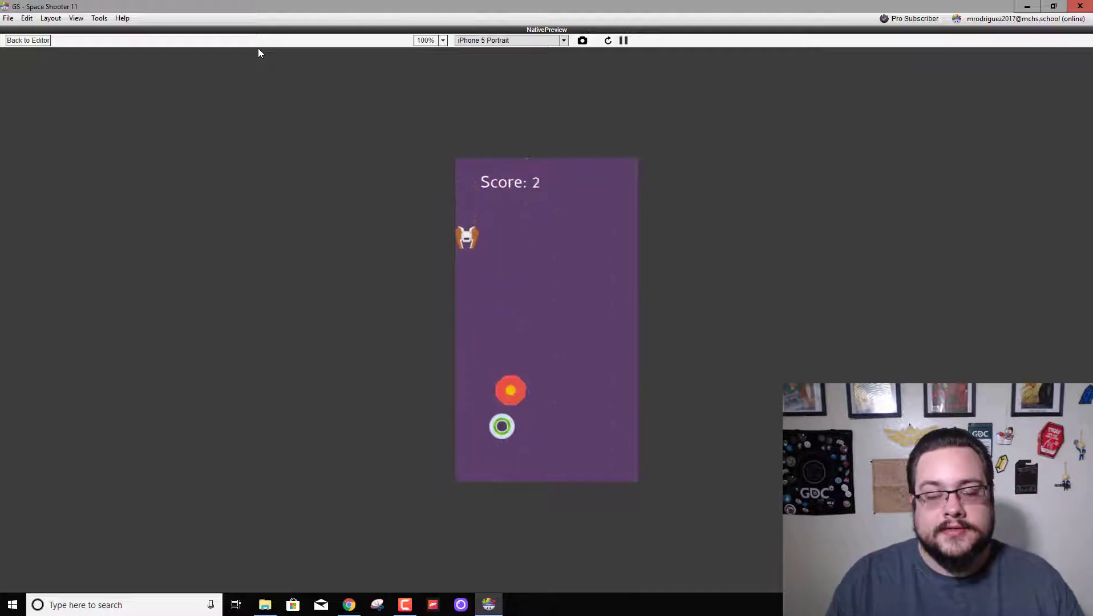
Stop the playtest, delete the placed Enemy 2, and collapse its Laser overlap and HP rules
left_click(26, 40)
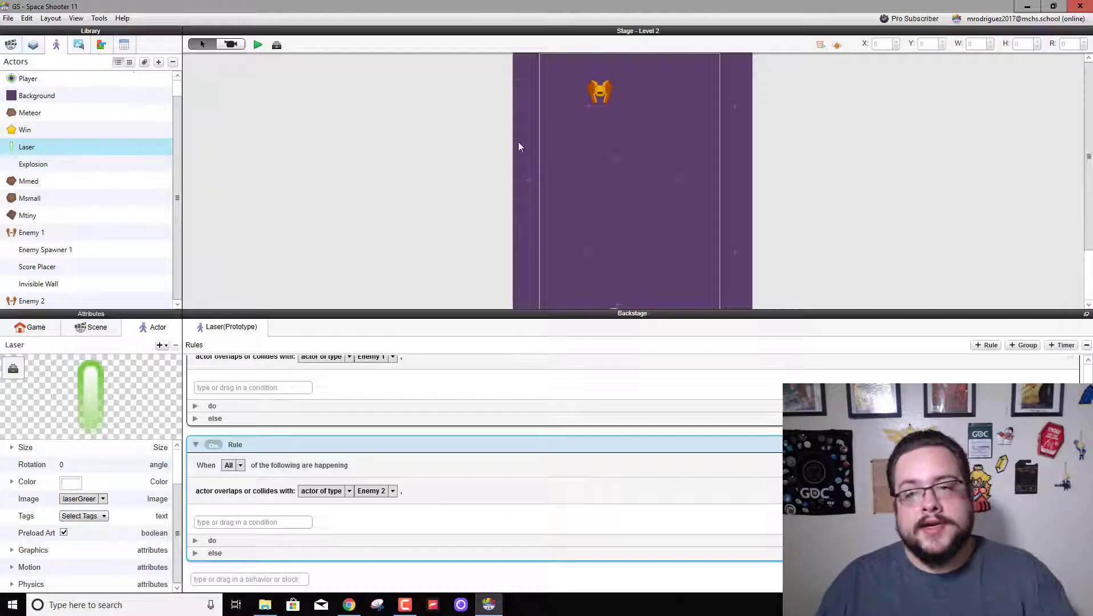
left_click(600, 92)
key("Delete")
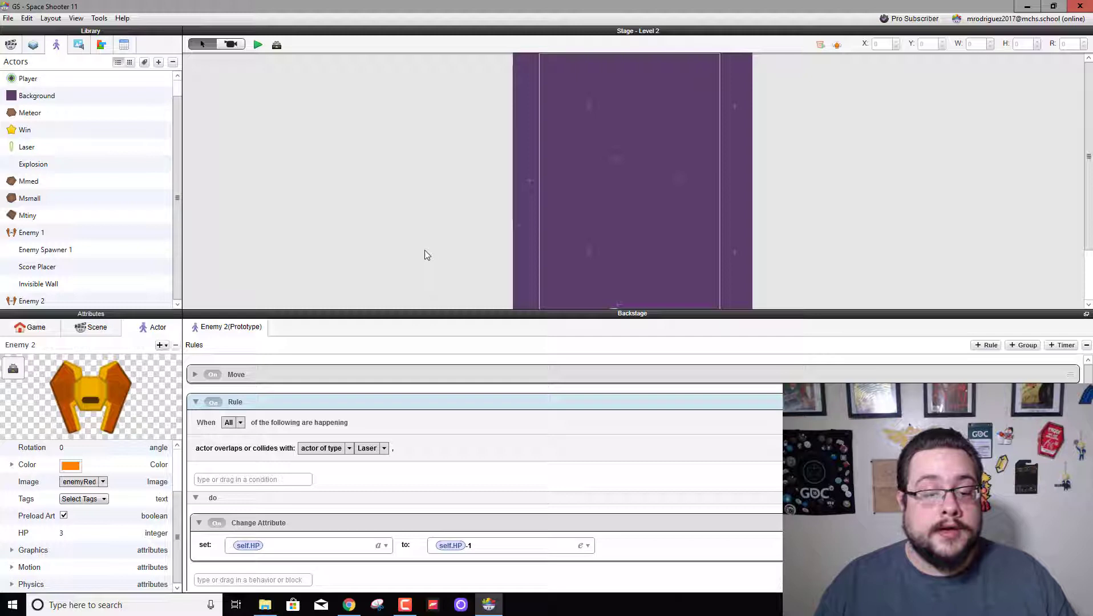
left_click(195, 403)
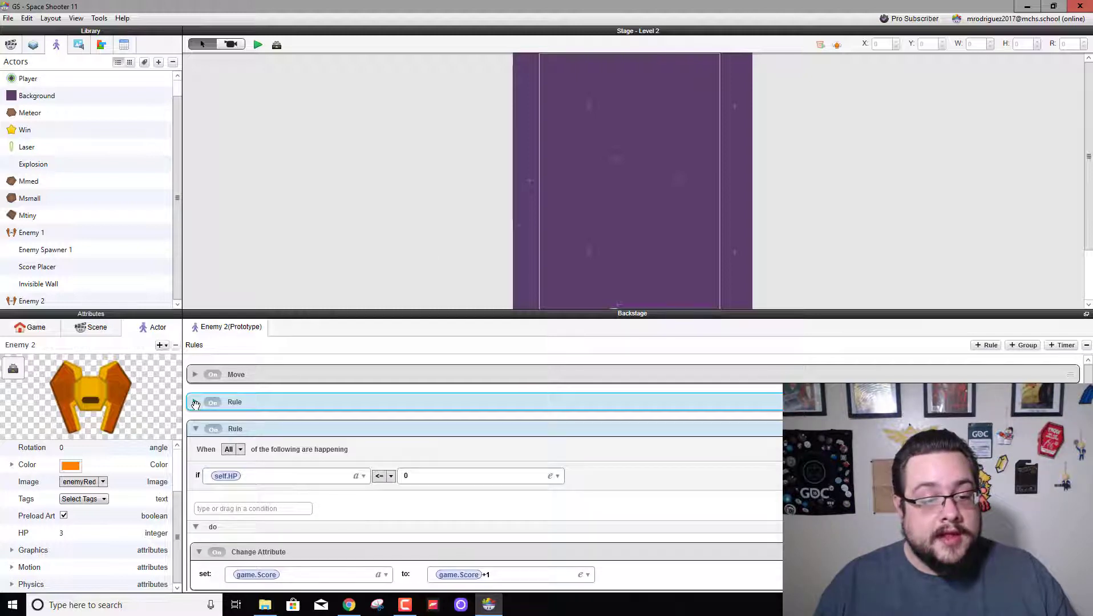
left_click(195, 429)
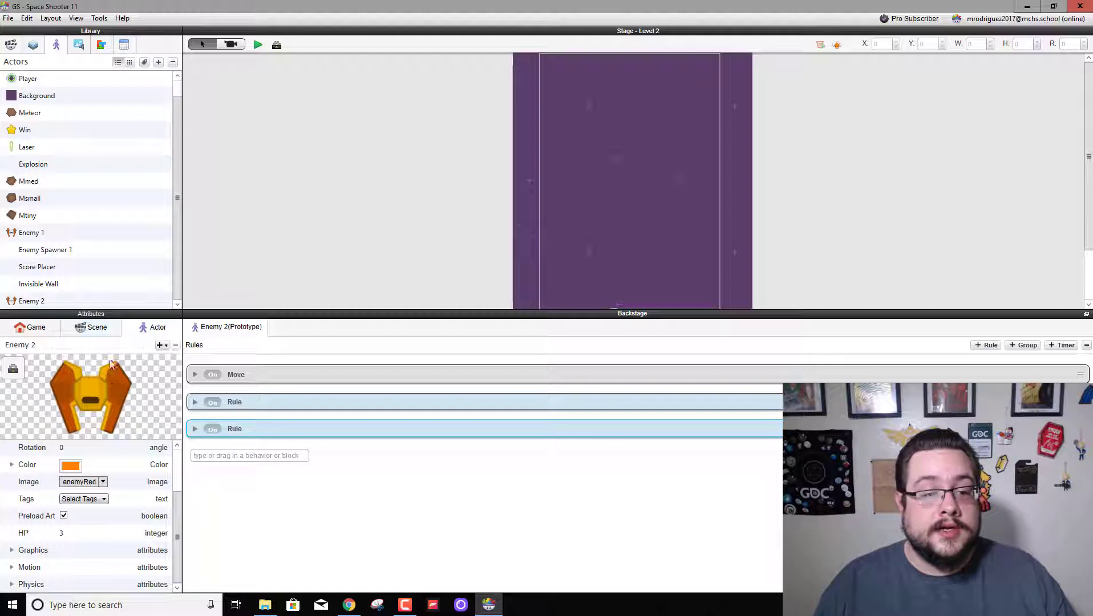
In the Media library, start an image import from Downloads, then cancel it
left_click(98, 45)
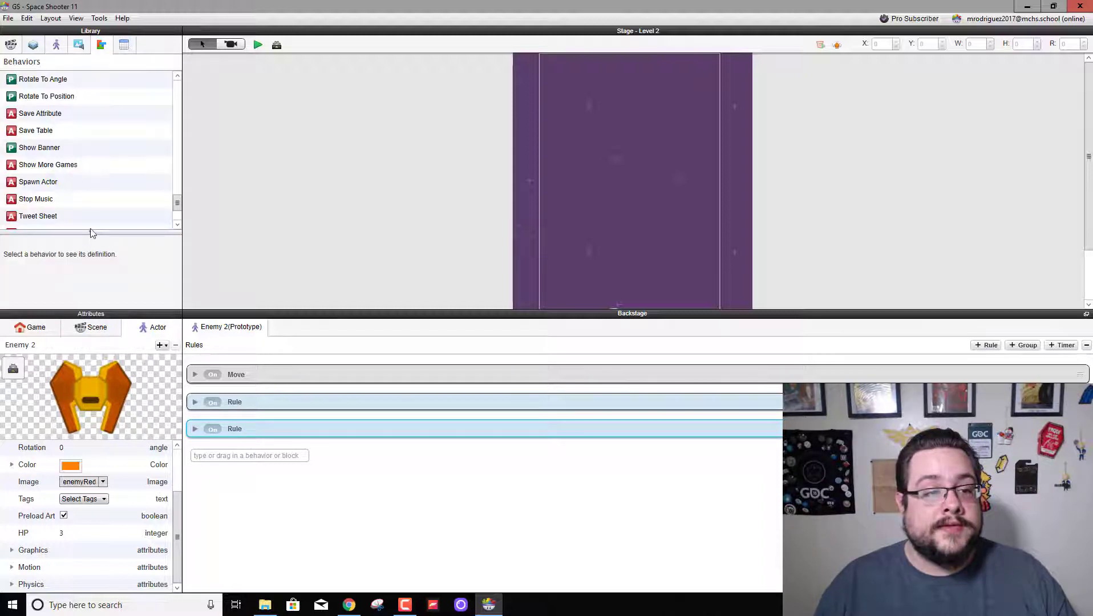
left_click(80, 45)
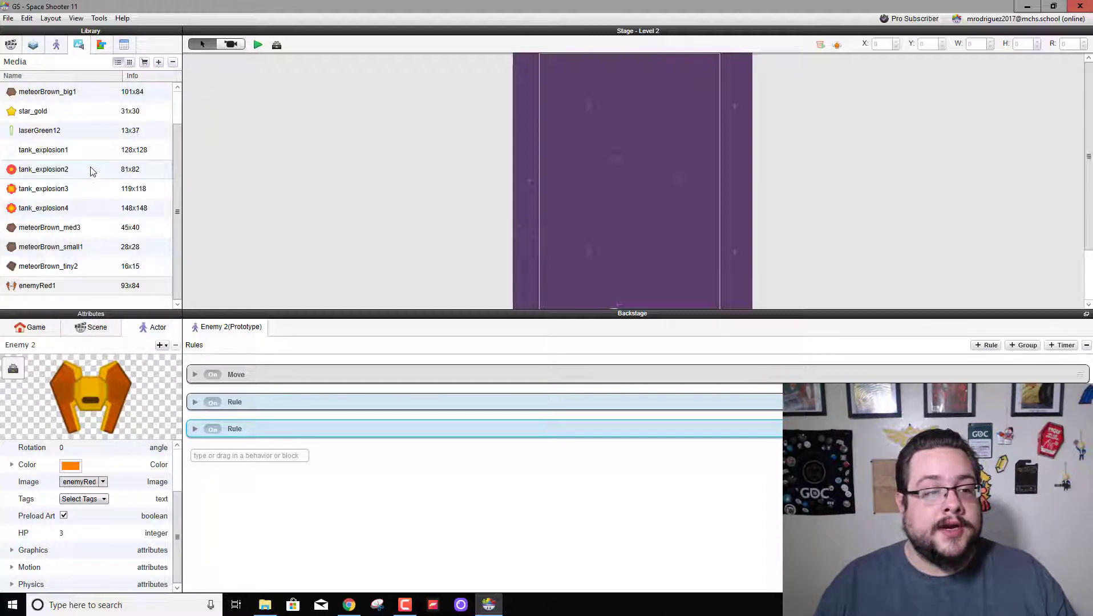
left_click(158, 63)
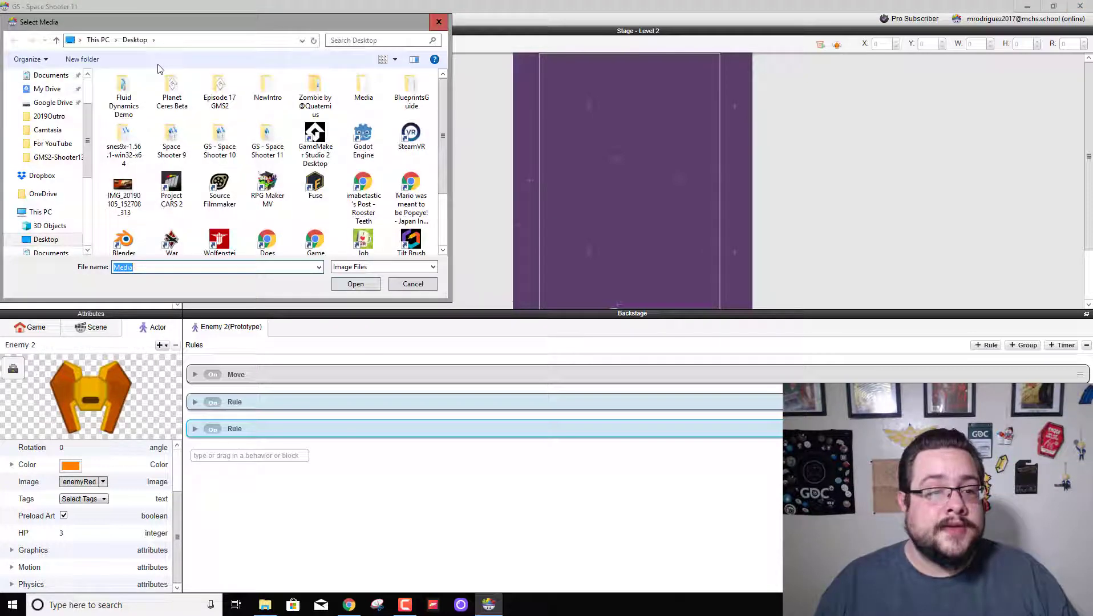
scroll(49, 237, "down", 1)
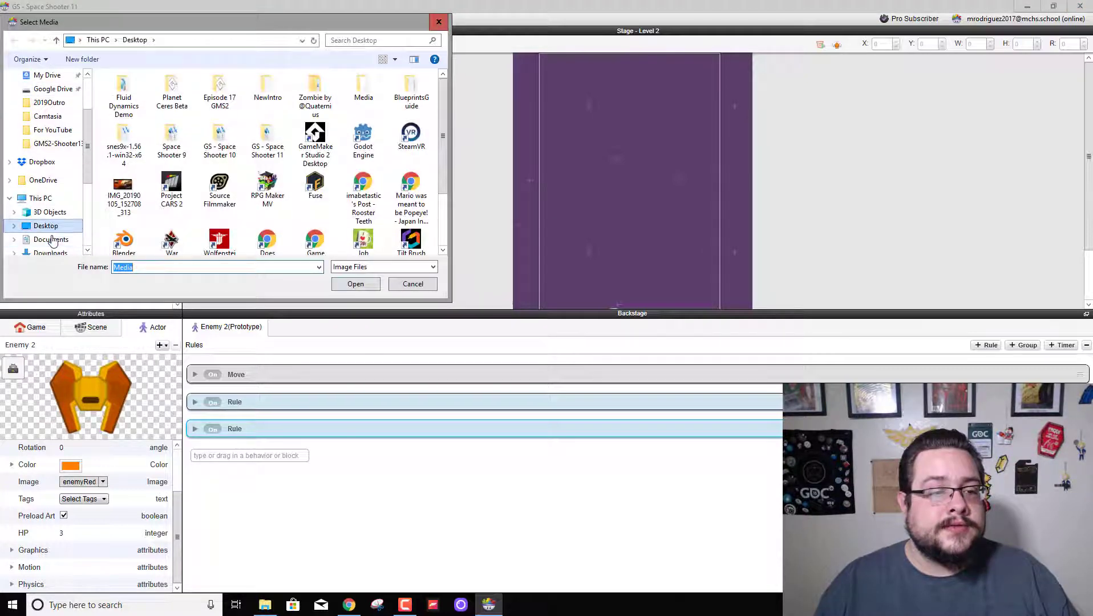
left_click(51, 244)
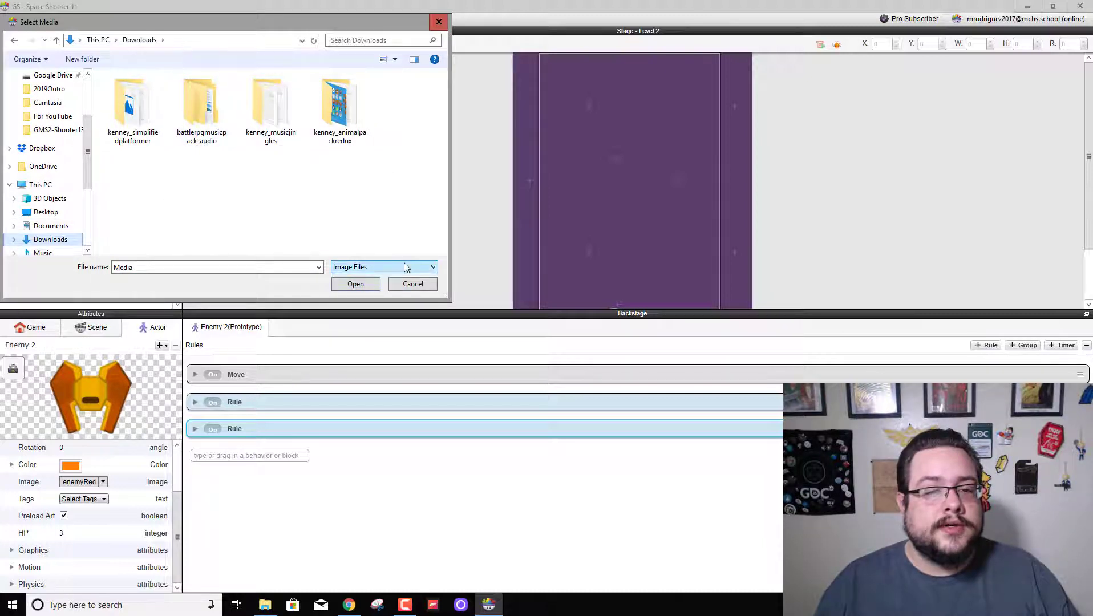
left_click(413, 284)
Go to kenney.nl in a new browser tab
left_click(349, 605)
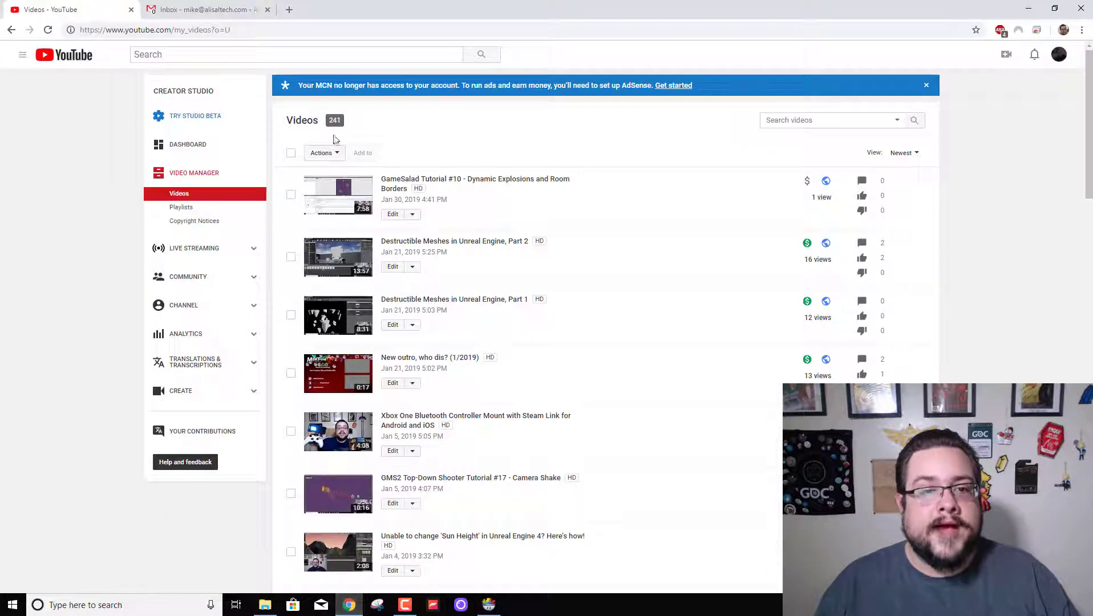
left_click(289, 11)
type("kenney.")
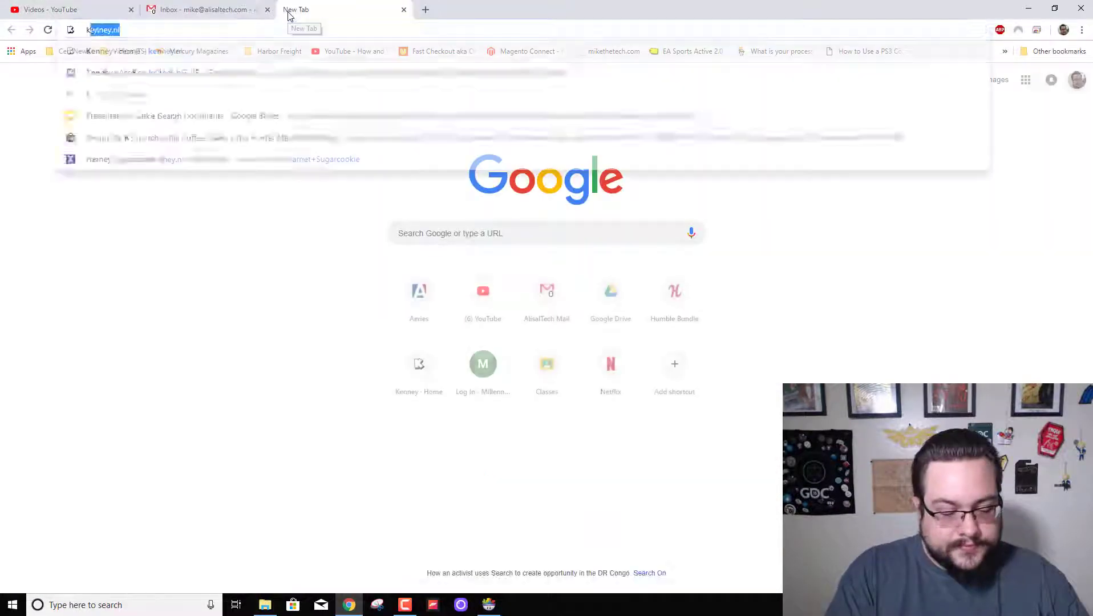
type("nl")
key("Return")
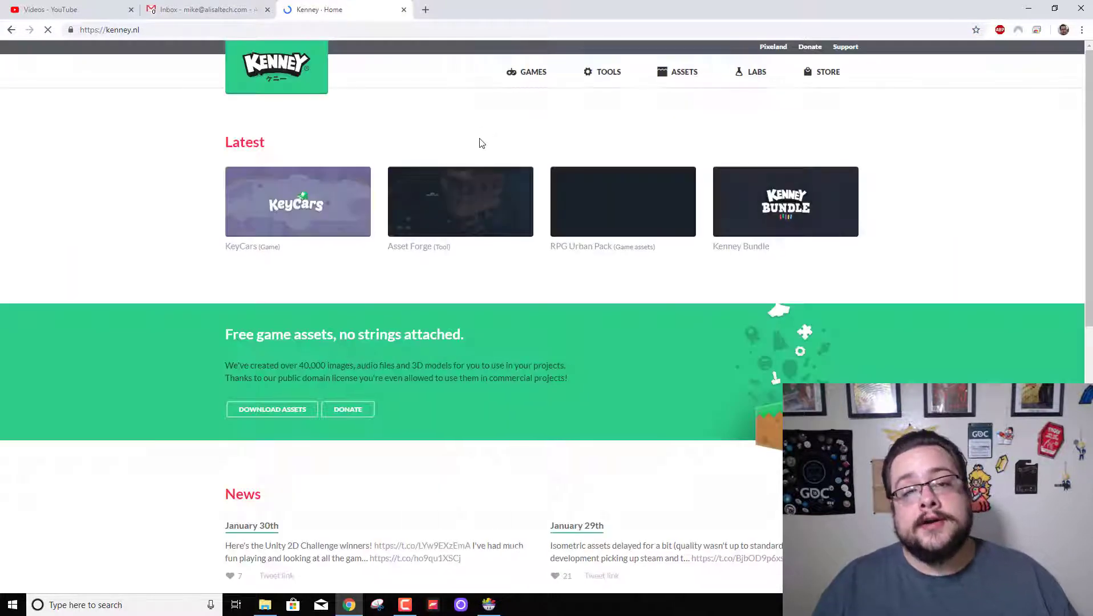
Search the assets for 'shooter' and save Space Shooter Redux as spaceshooter.zip to the Desktop
left_click(676, 65)
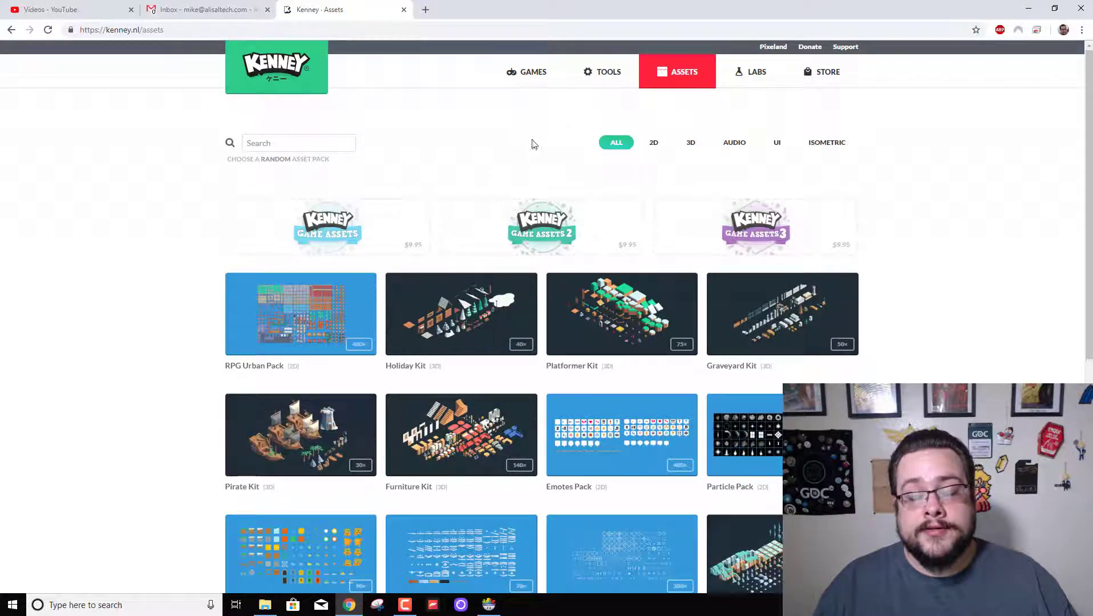
left_click(314, 151)
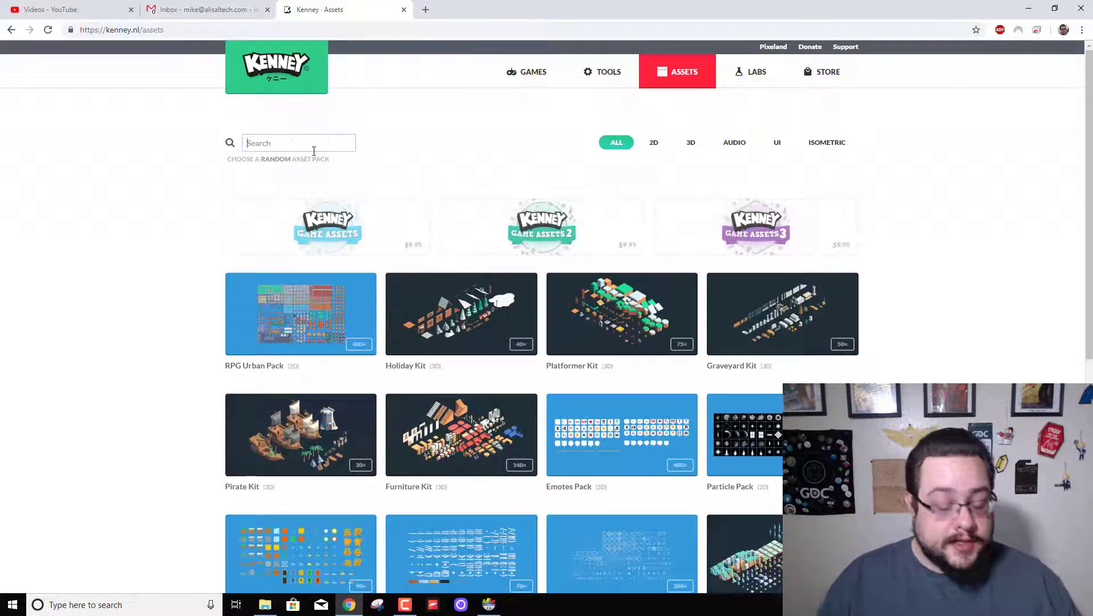
type("shooter")
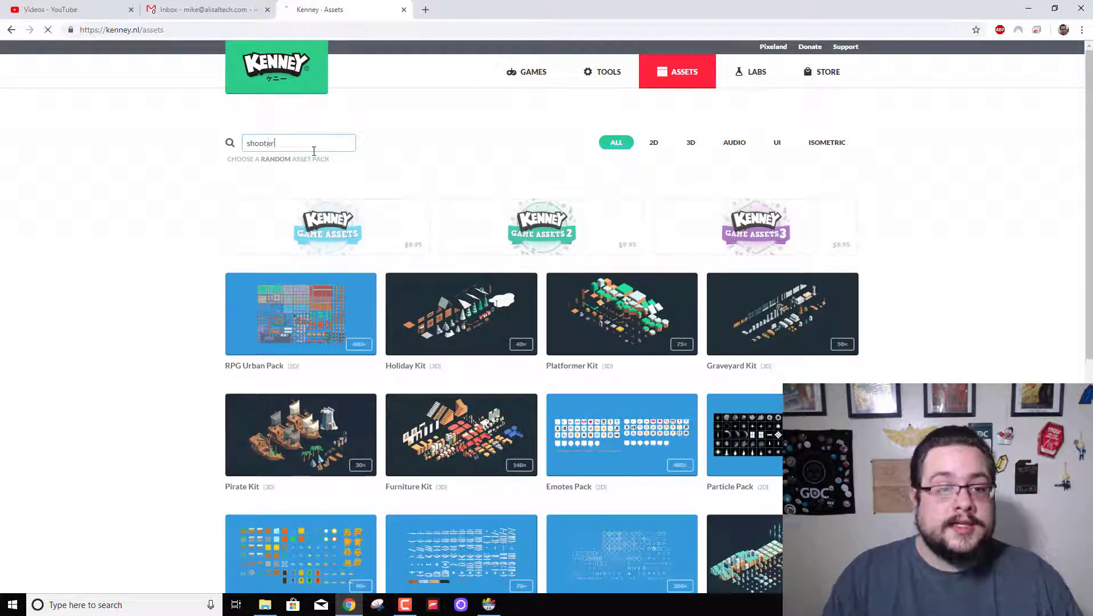
key("Return")
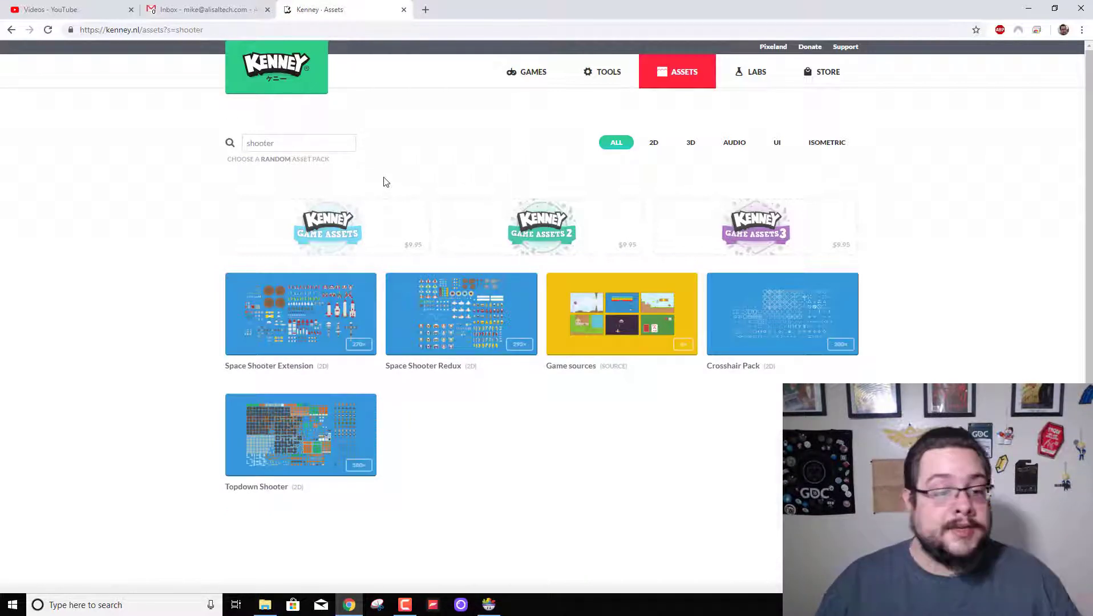
left_click(429, 297)
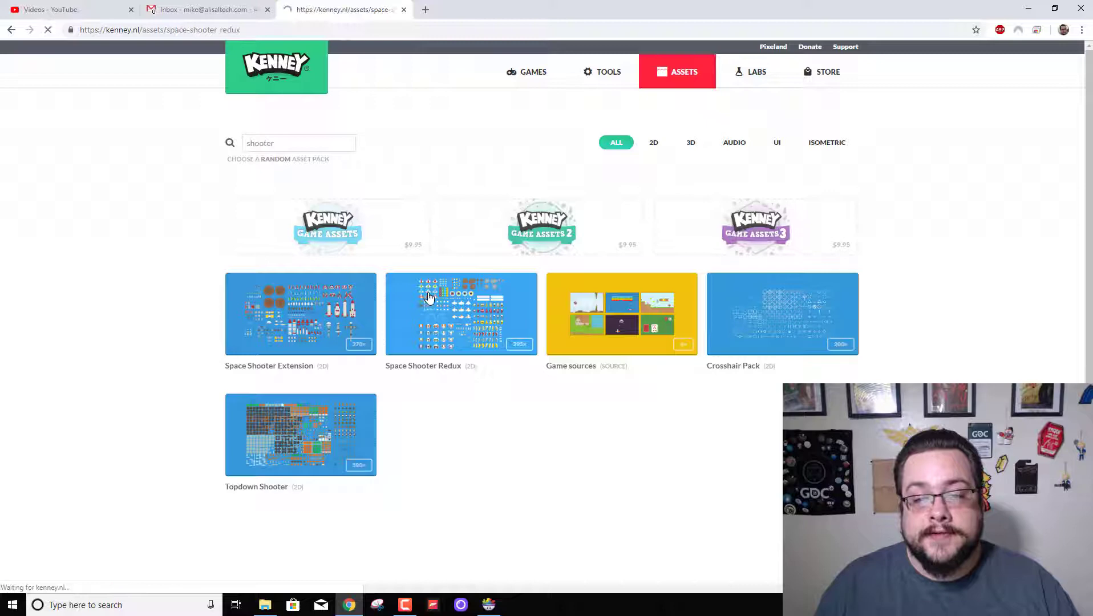
left_click(822, 318)
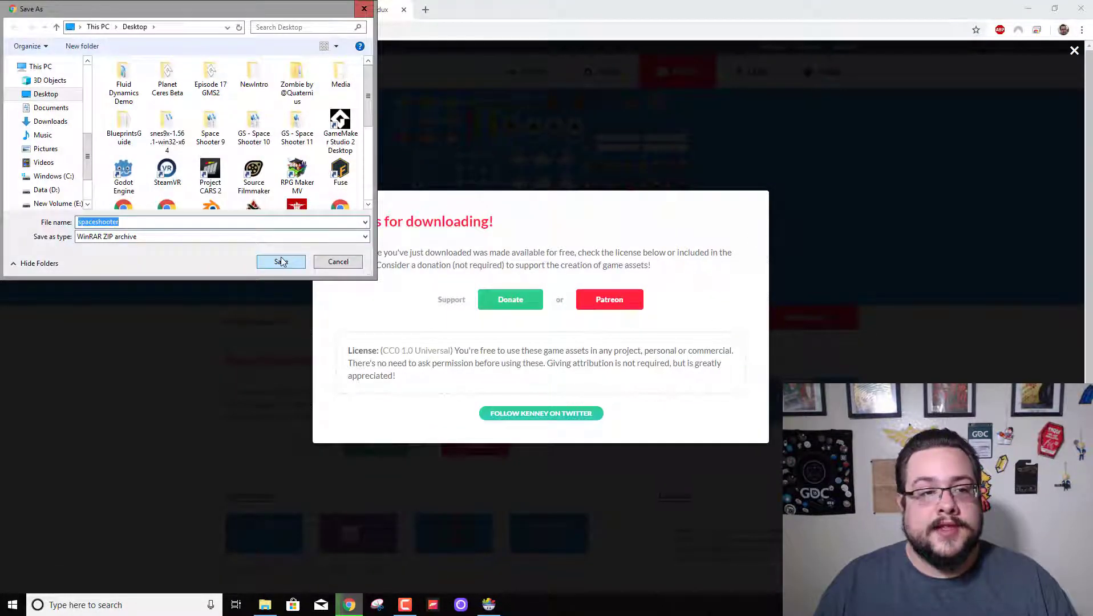
left_click(281, 261)
left_click(223, 294)
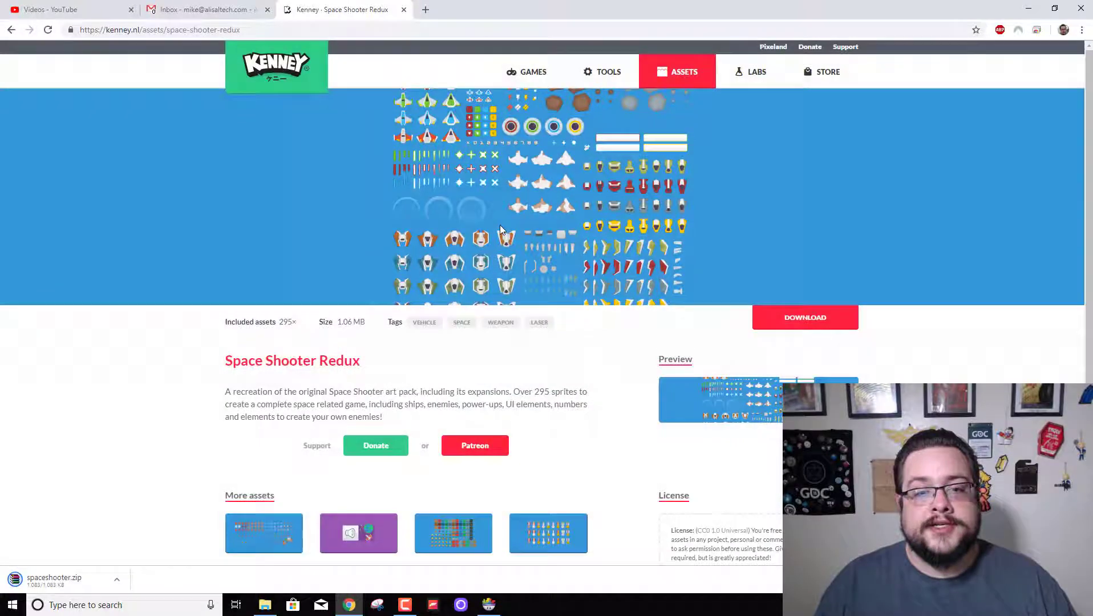
Open spaceshooter.zip in WinRAR and extract it to Desktop\spaceshooter
left_click(54, 581)
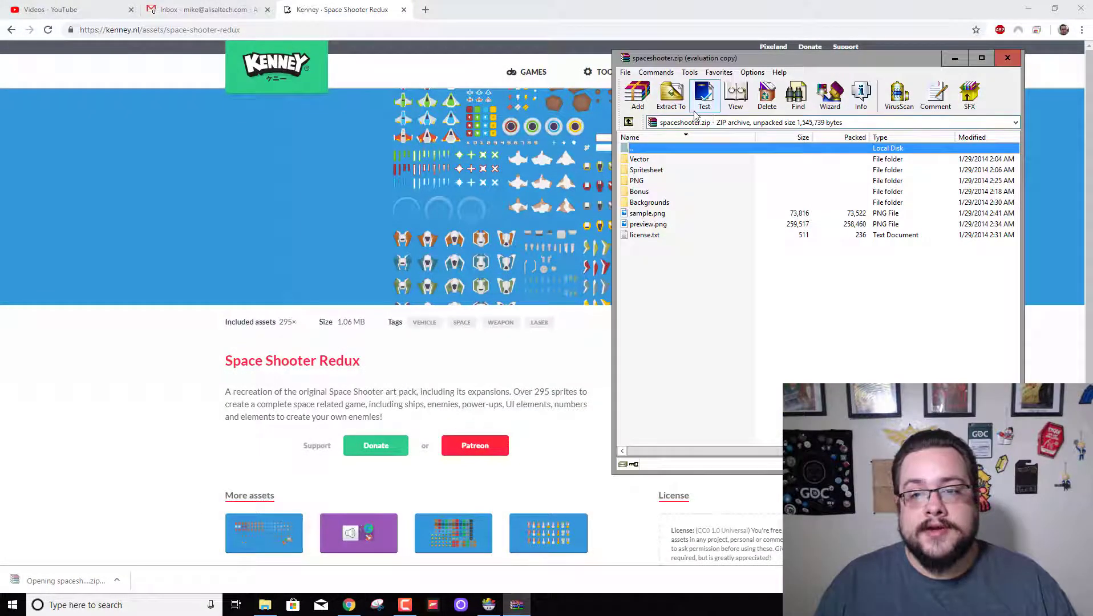
key("Escape")
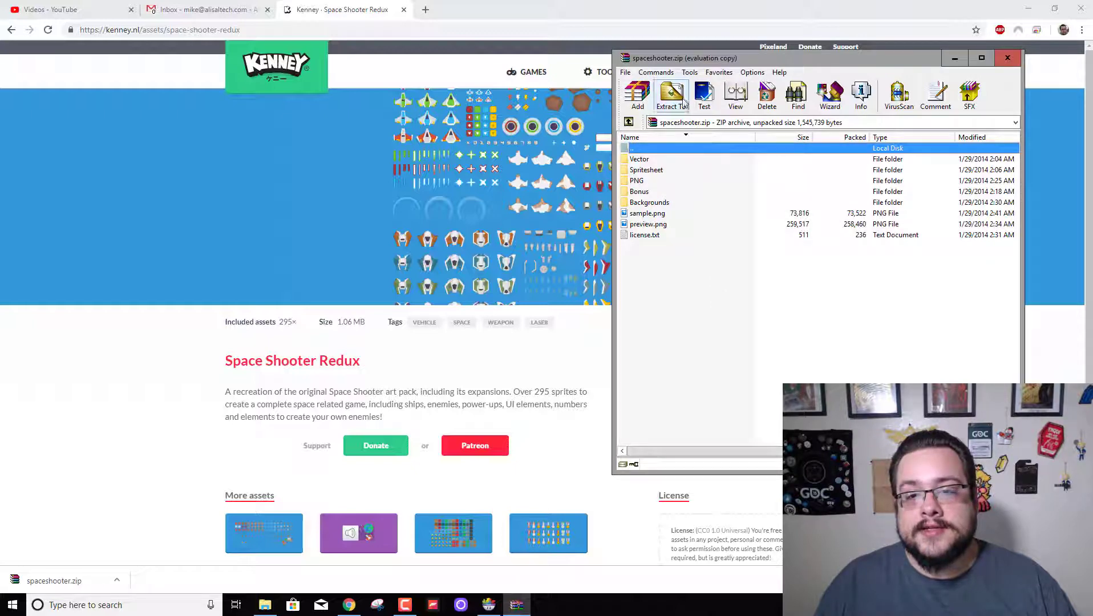
left_click(684, 101)
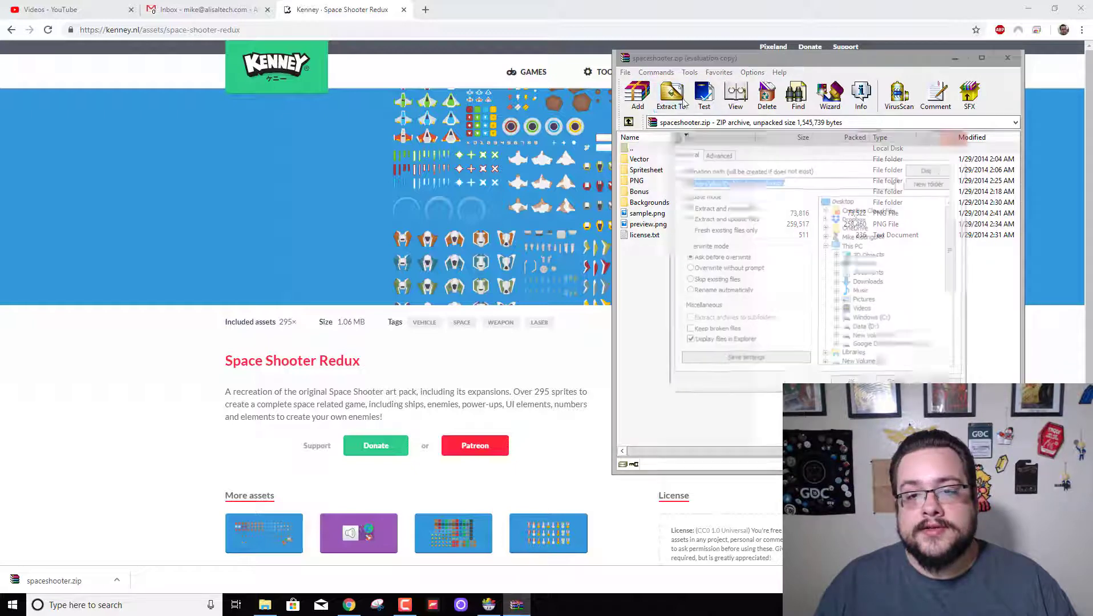
left_click(837, 382)
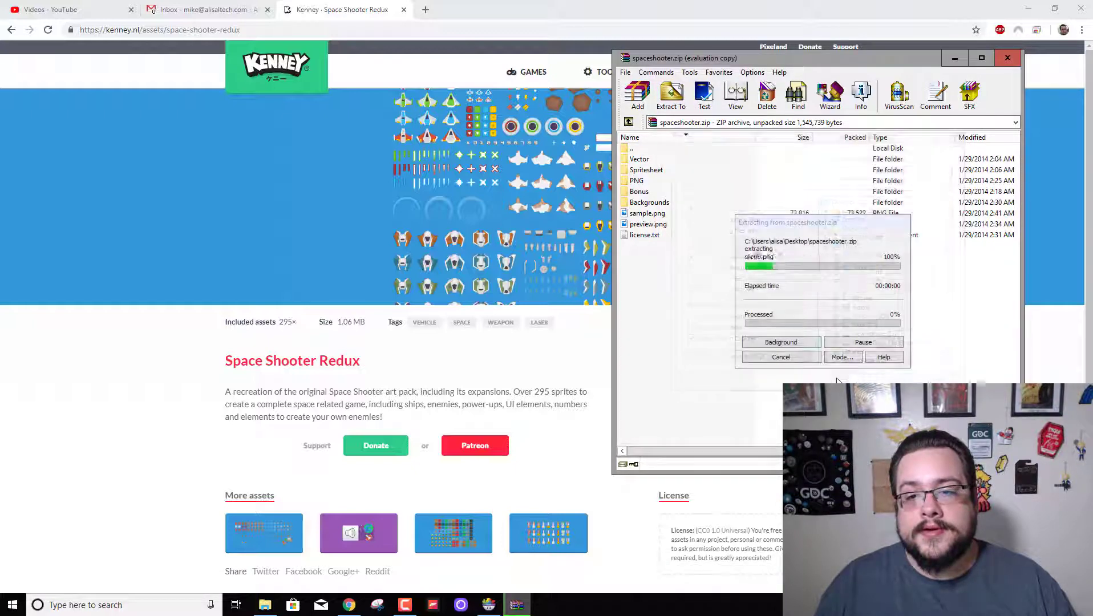
left_click(1008, 57)
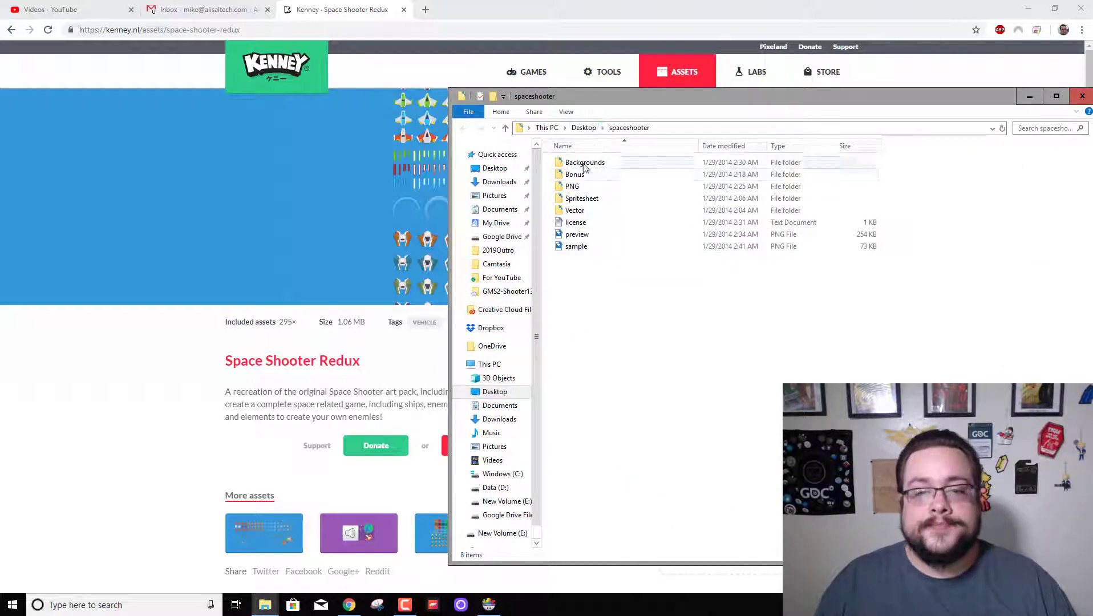
View the spaceshooter PNG folder in Explorer, then return to GameSalad
double_click(590, 190)
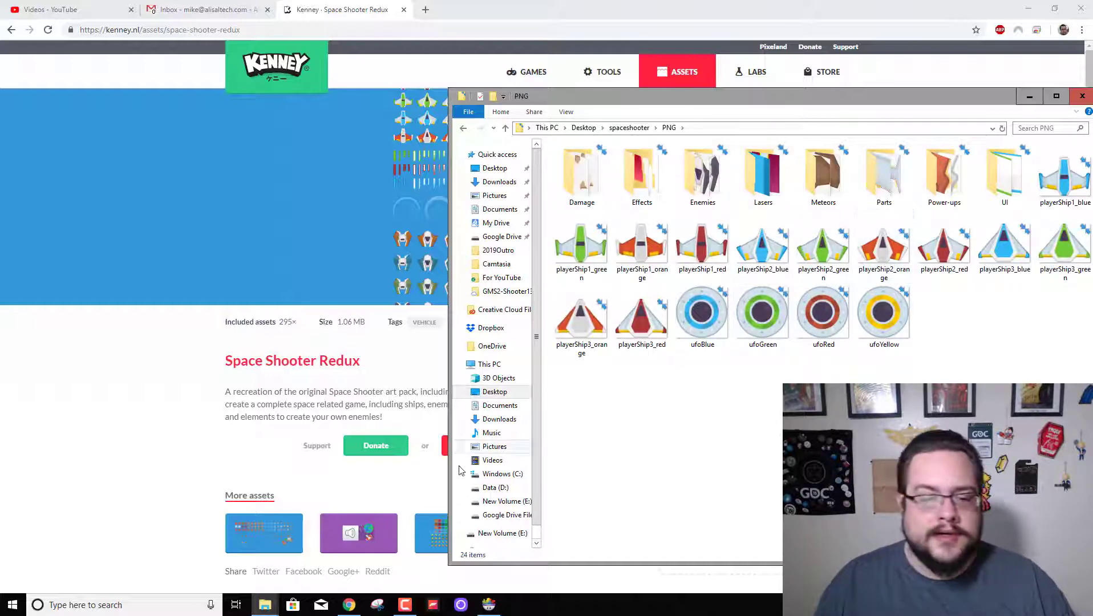
left_click(382, 416)
left_click(488, 604)
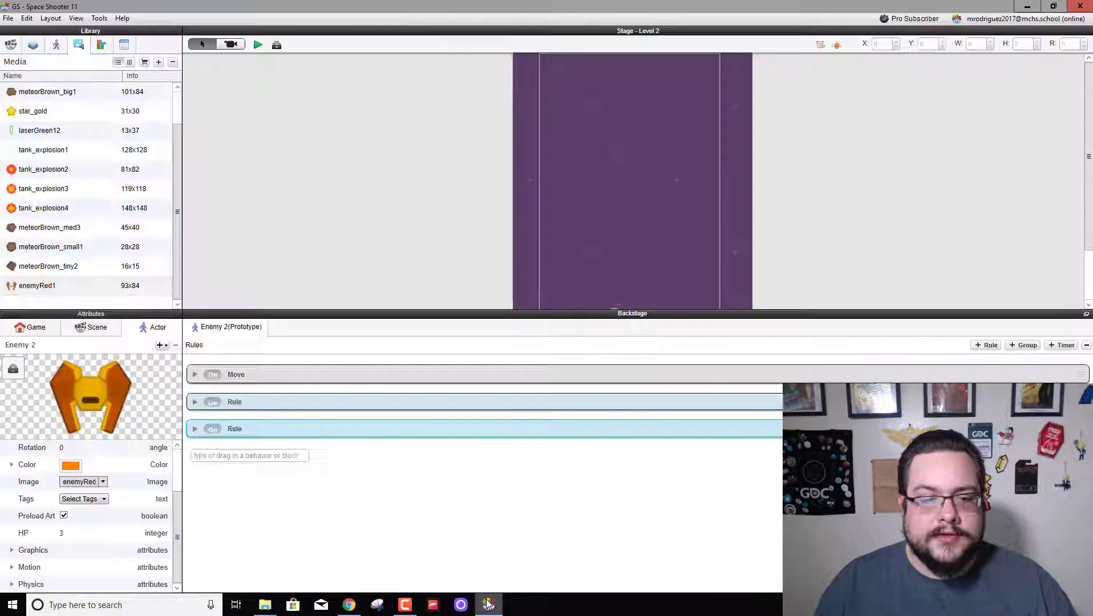
Start a media import and navigate to spaceshooter > PNG > Lasers
left_click(159, 63)
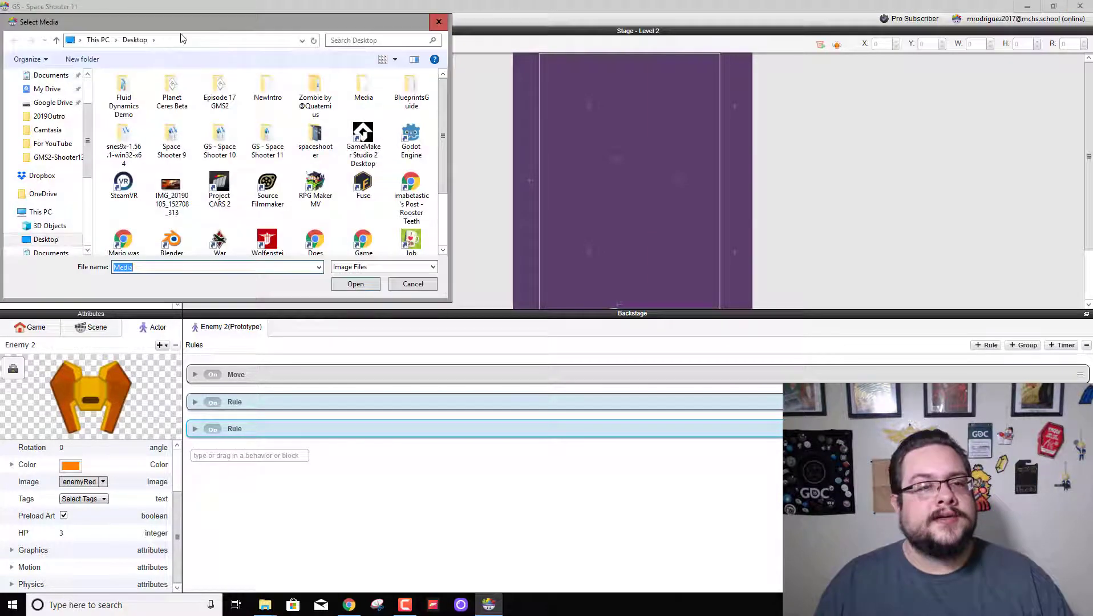
left_click_drag(204, 37, 246, 49)
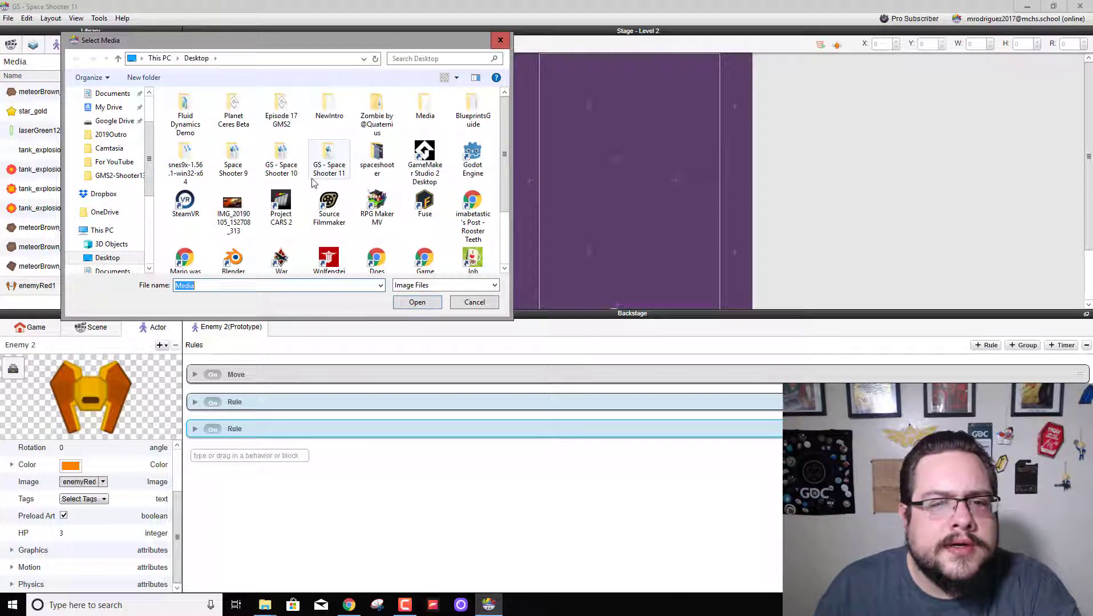
double_click(393, 169)
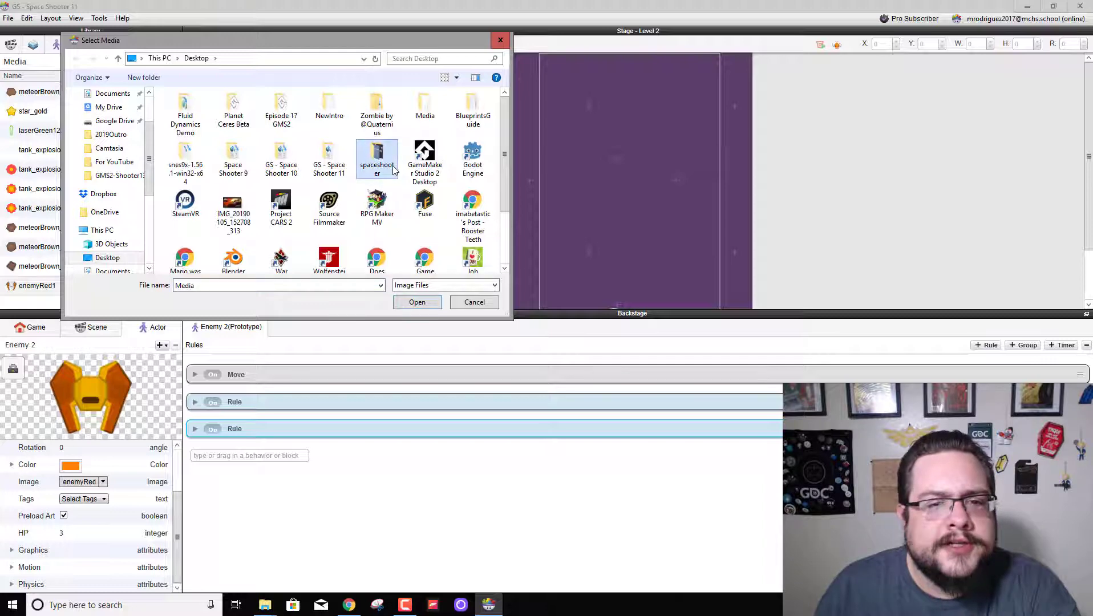
left_click(238, 138)
double_click(238, 141)
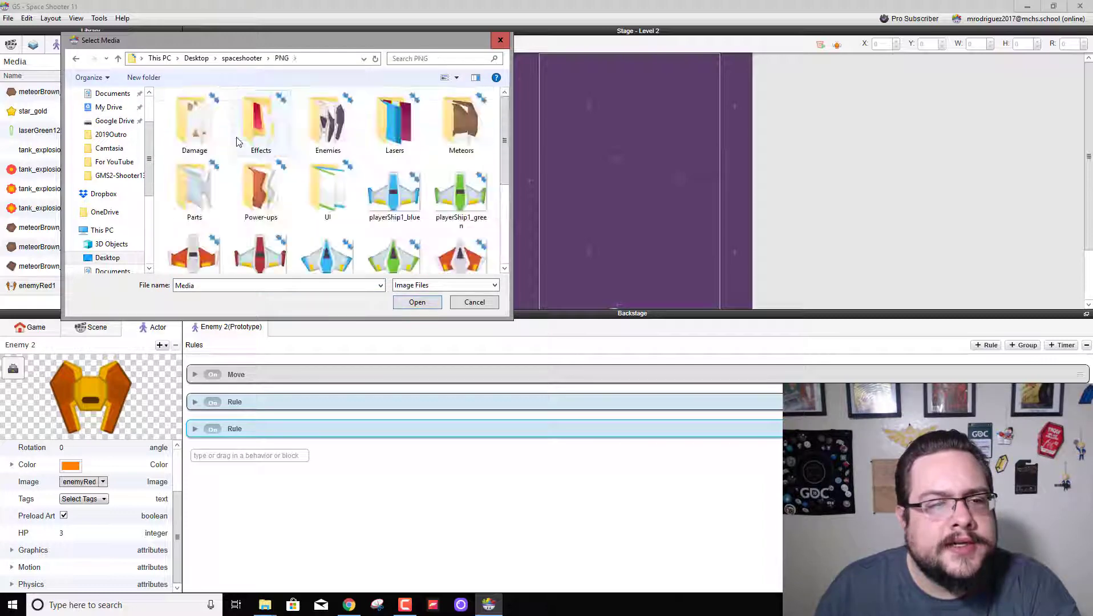
double_click(394, 123)
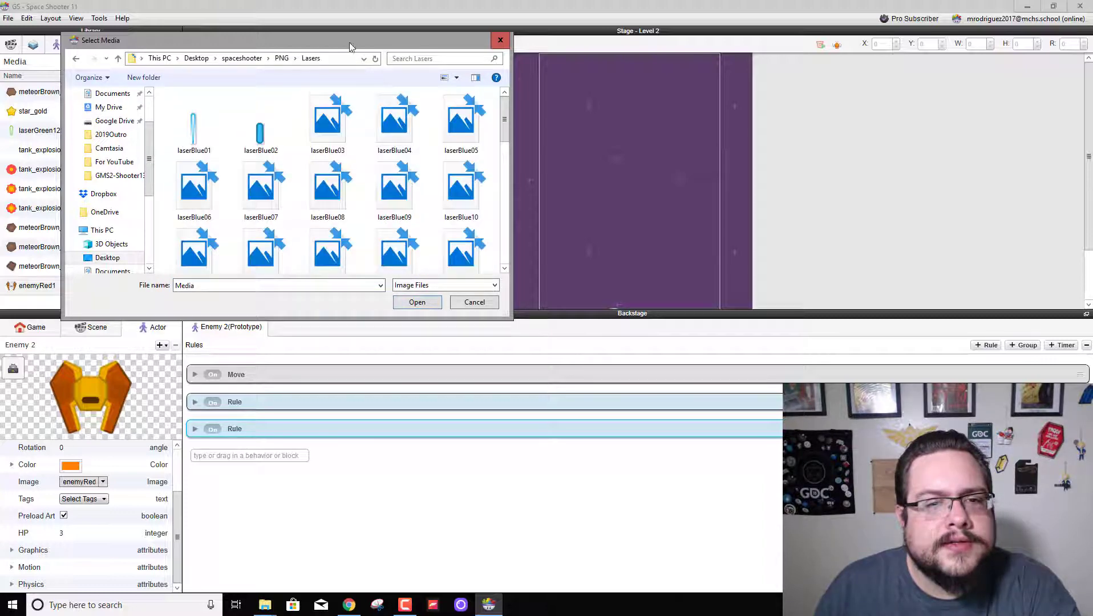
Scroll down to the red lasers and select laserRed16
left_click_drag(346, 37, 733, 113)
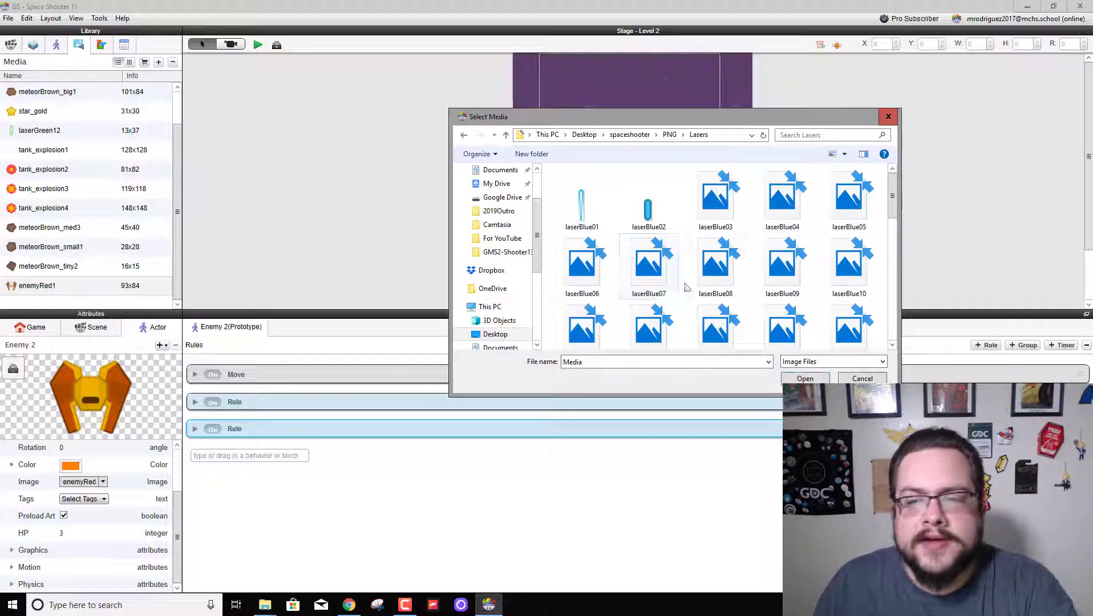
scroll(701, 271, "down", 2)
scroll(700, 271, "down", 5)
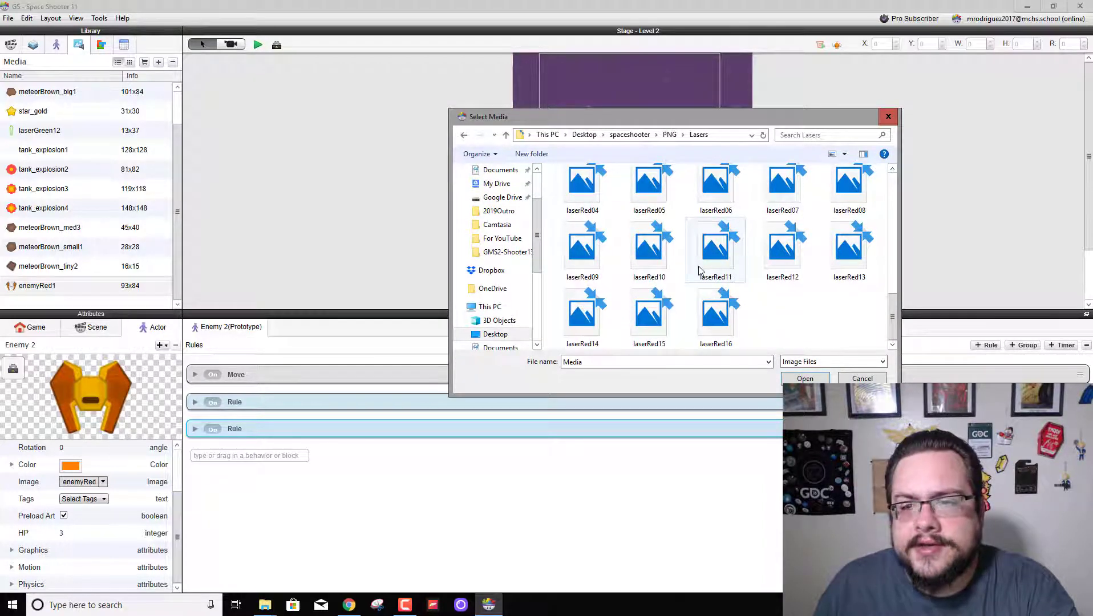
scroll(701, 271, "up", 10)
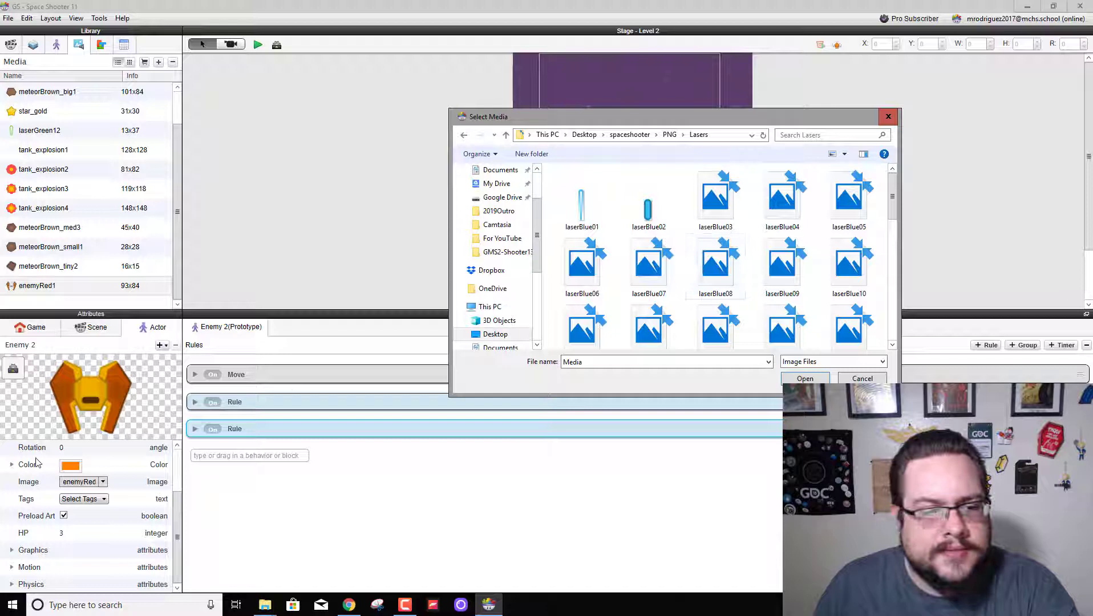
scroll(750, 277, "down", 2)
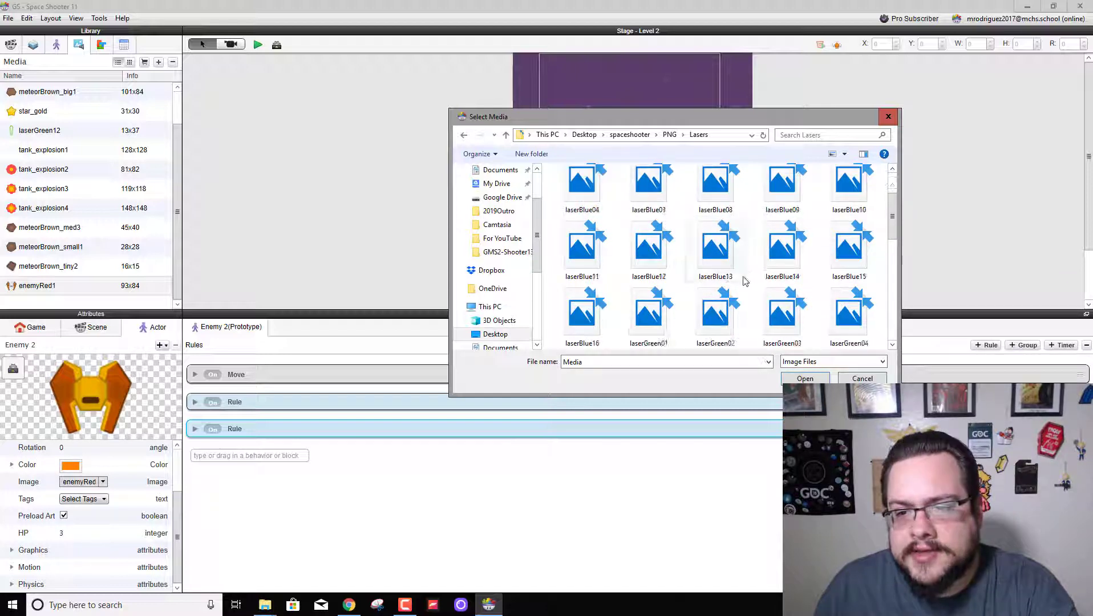
scroll(735, 281, "down", 10)
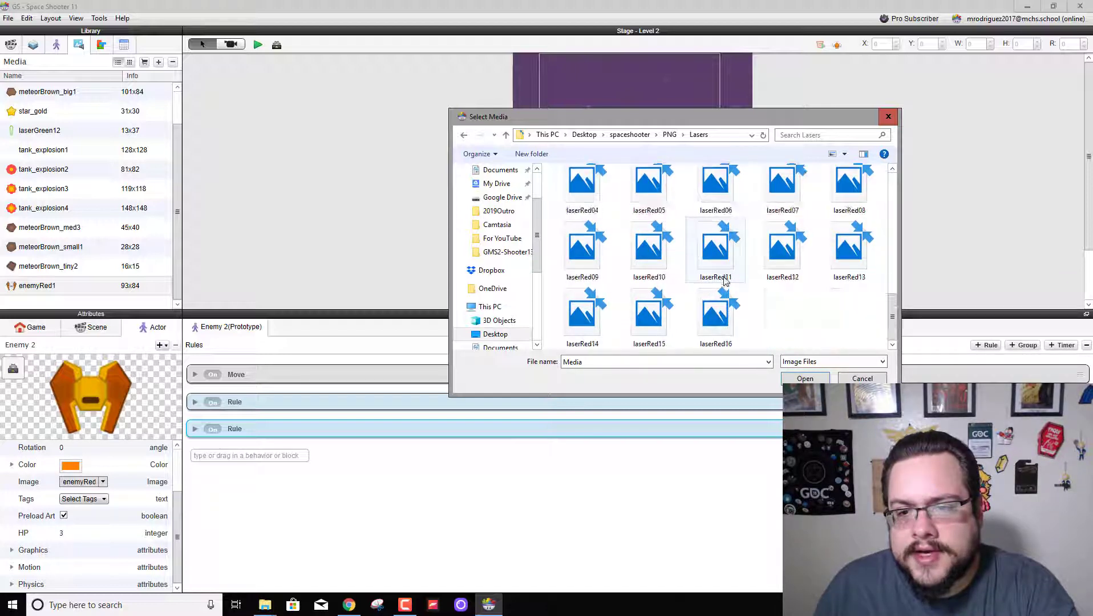
left_click(708, 308)
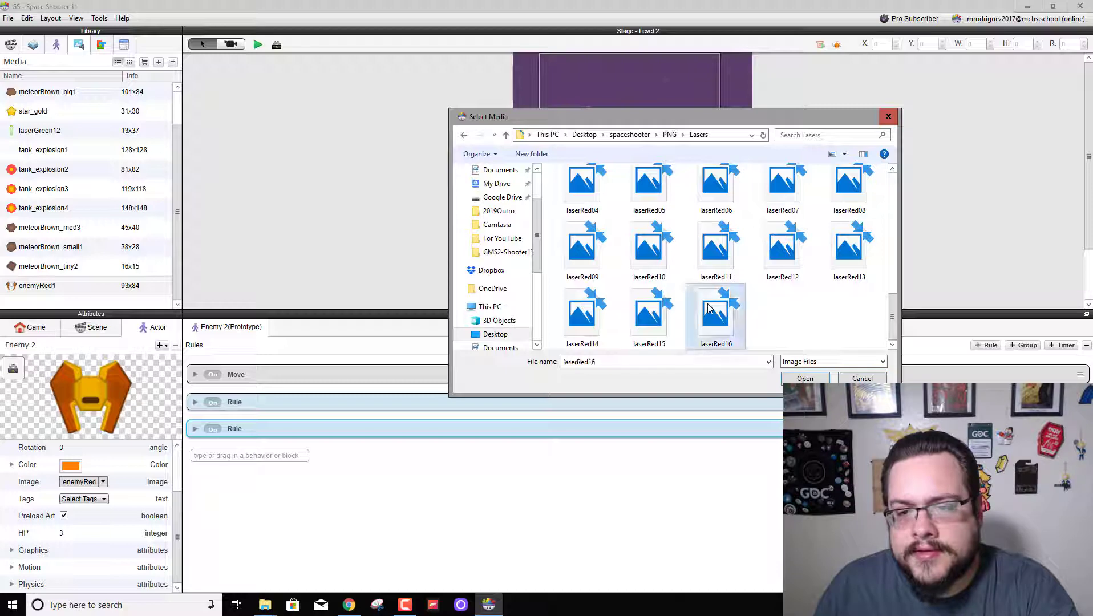
Cancel Select Media and drag laserRed02 from Explorer's Lasers folder into the Media library
left_click(848, 381)
mouse_move(264, 605)
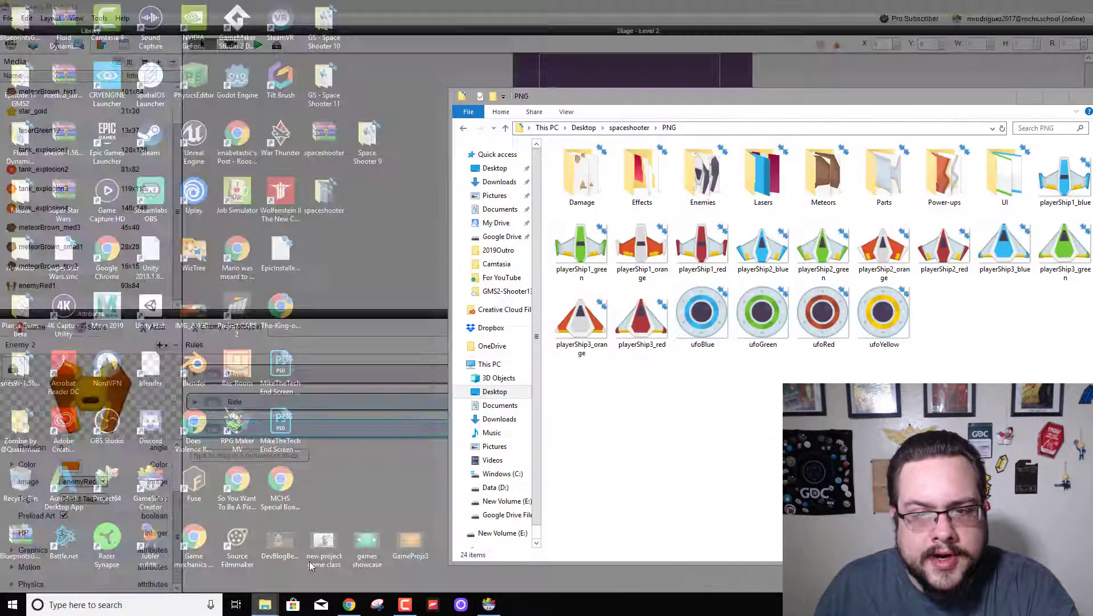
left_click(311, 565)
double_click(763, 177)
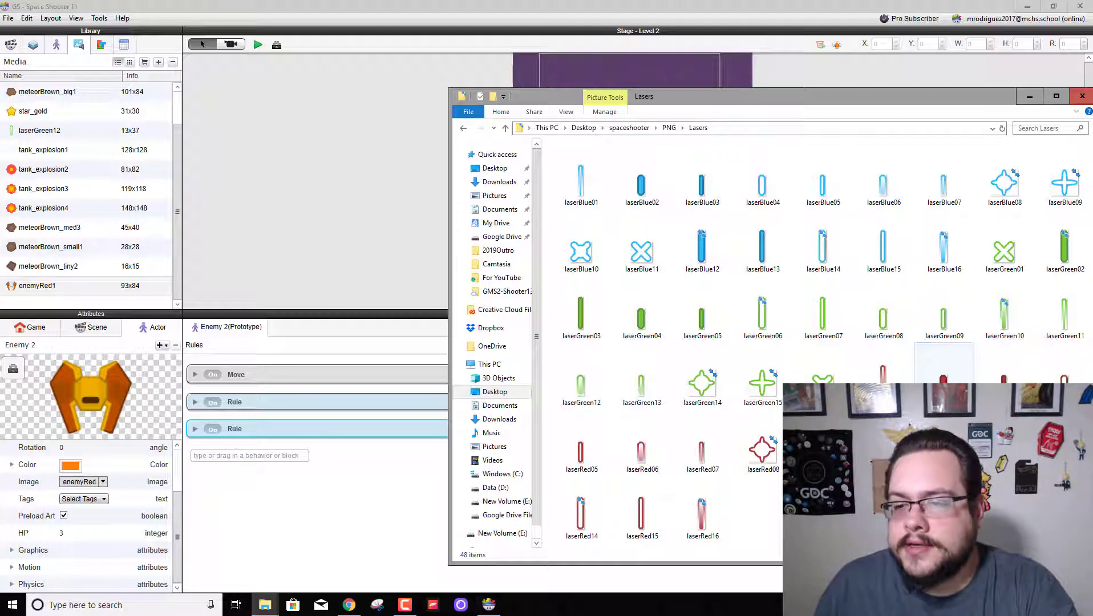
left_click_drag(945, 371, 147, 135)
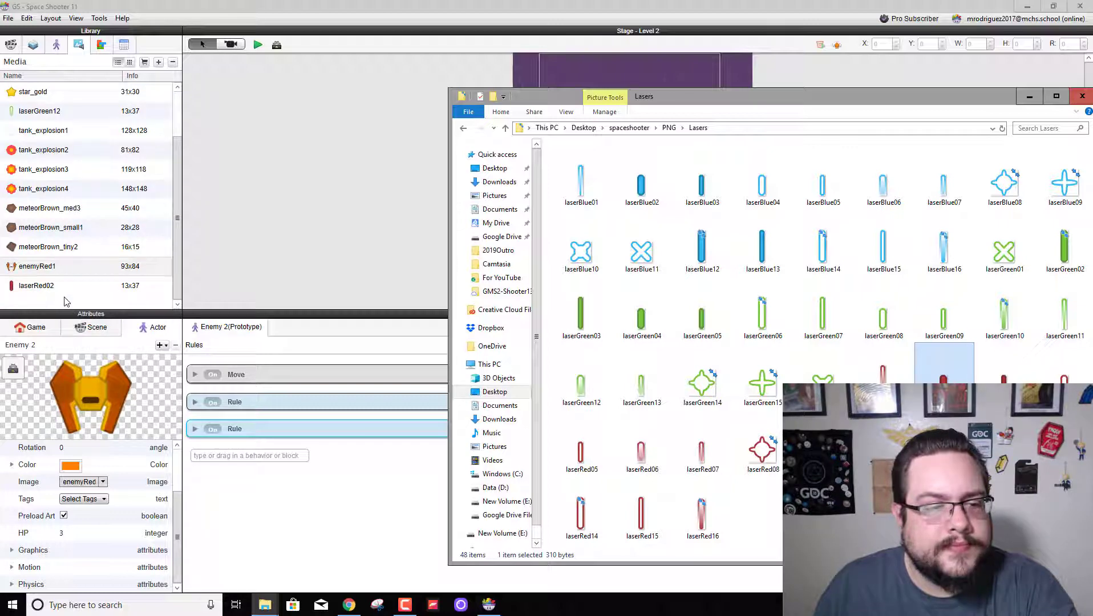
left_click(321, 252)
Place laserRed02 on the stage to create a new laser actor
left_click(39, 284)
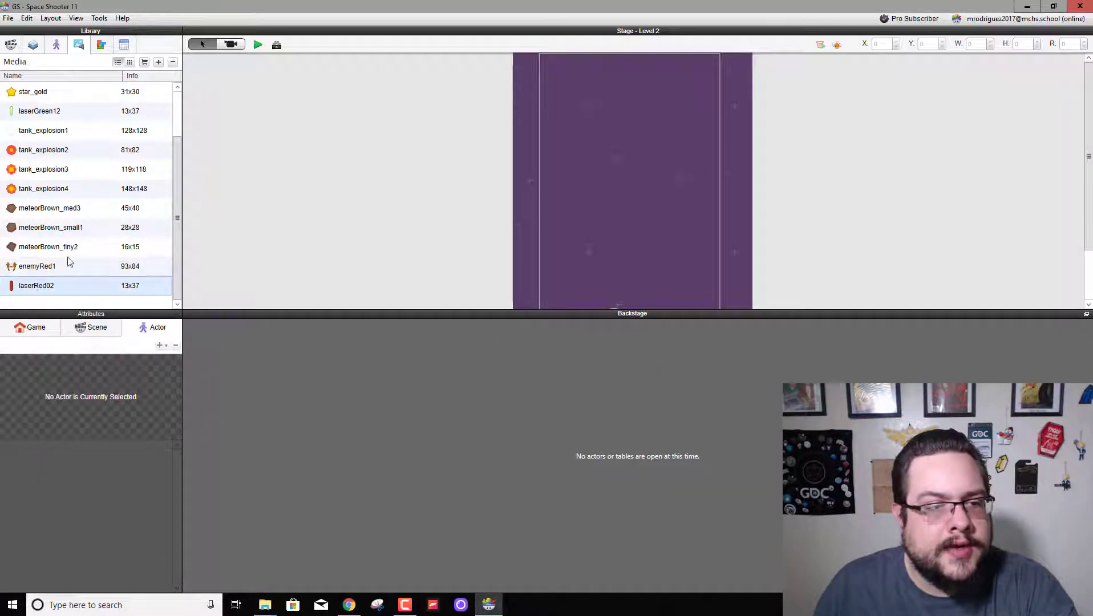
left_click_drag(62, 294, 317, 261)
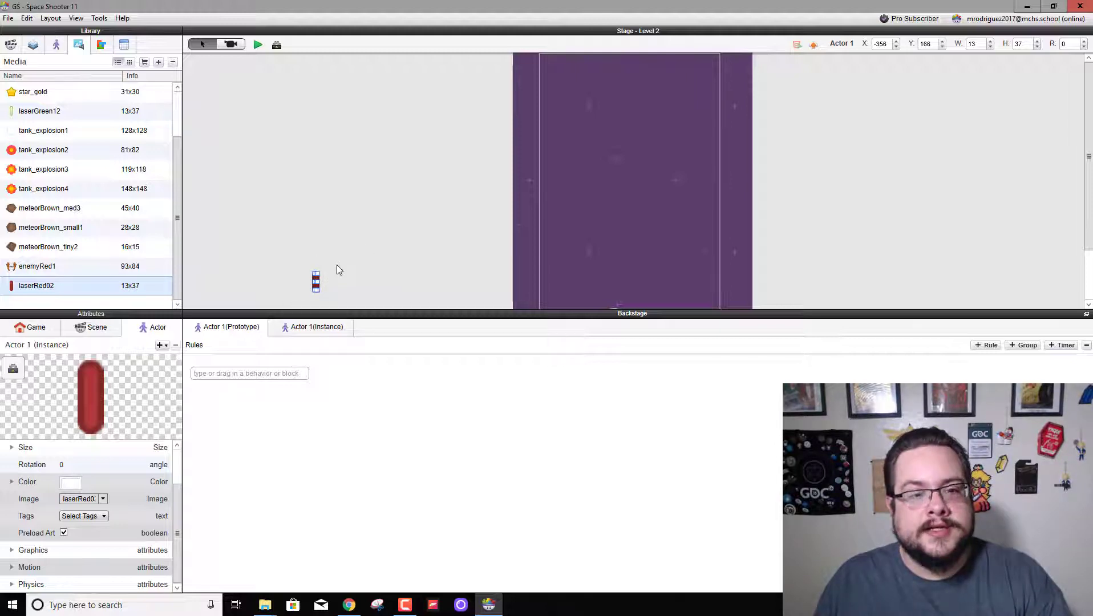
key("Delete")
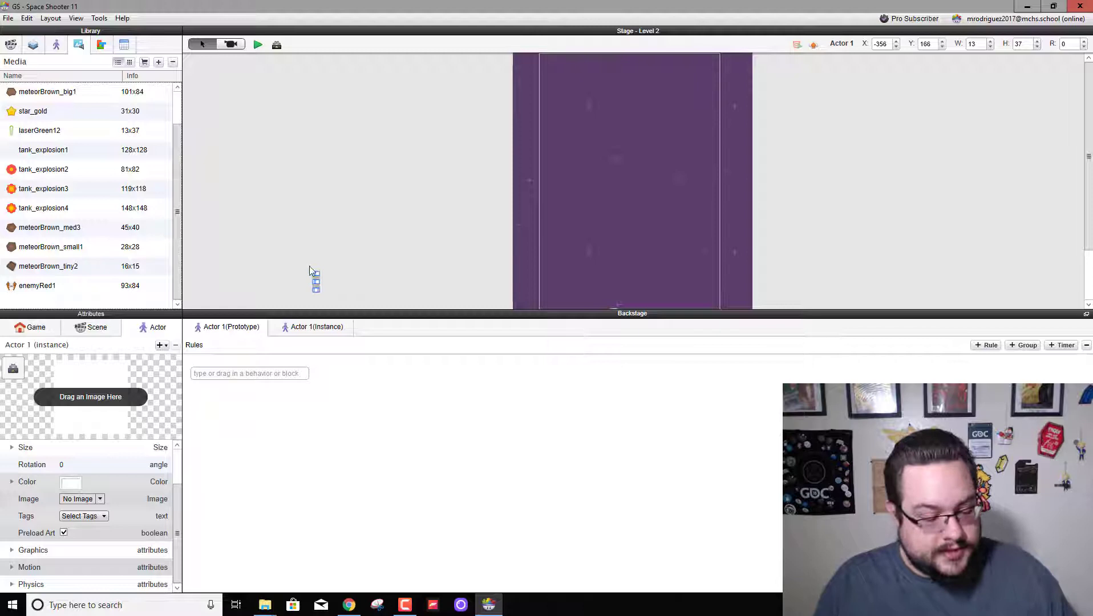
key("ctrl+z")
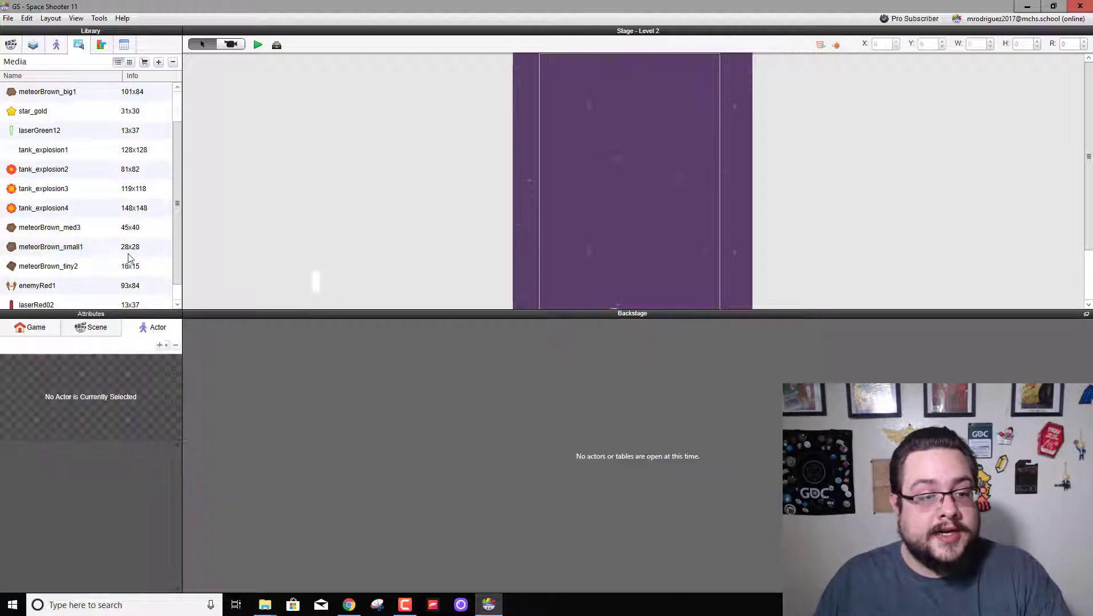
left_click(316, 282)
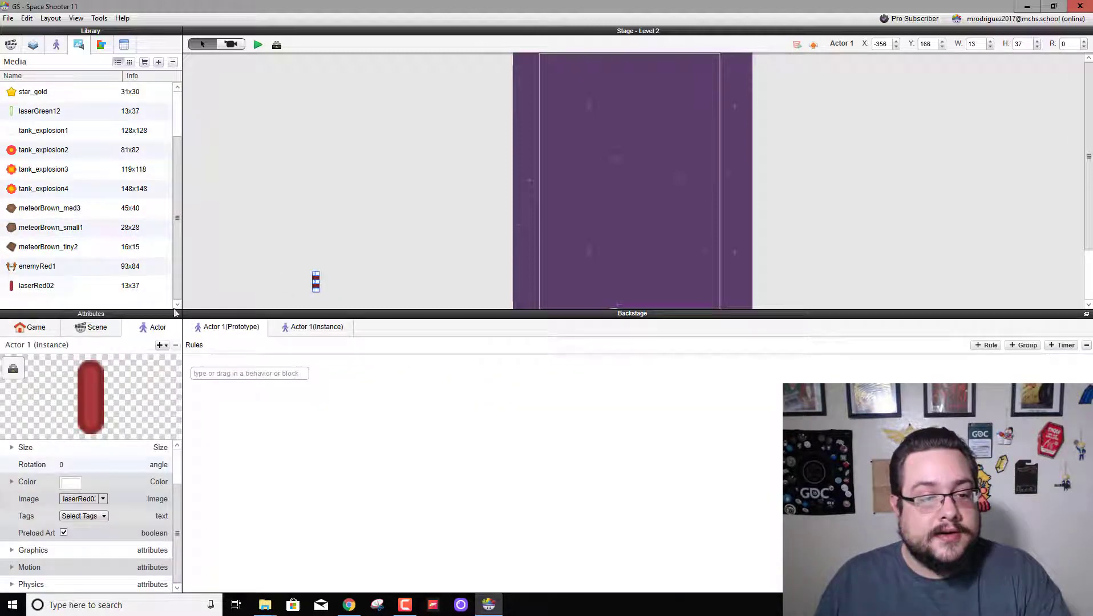
Rename Actor 1 to 'Enemy Laser' in the Actors list
left_click(56, 44)
scroll(108, 185, "down", 1)
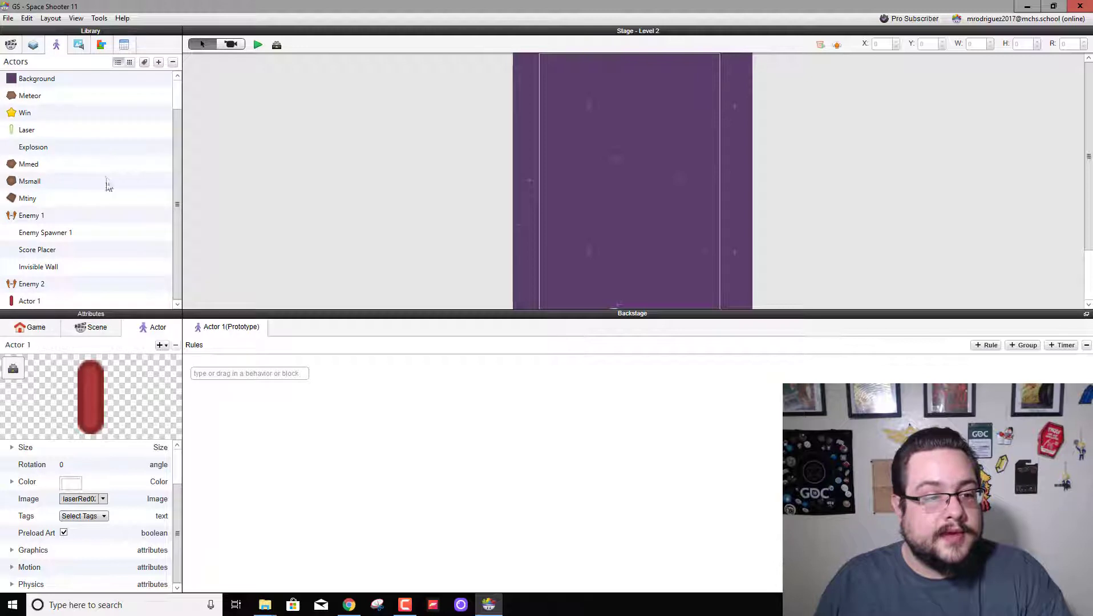
left_click(50, 306)
left_click(34, 303)
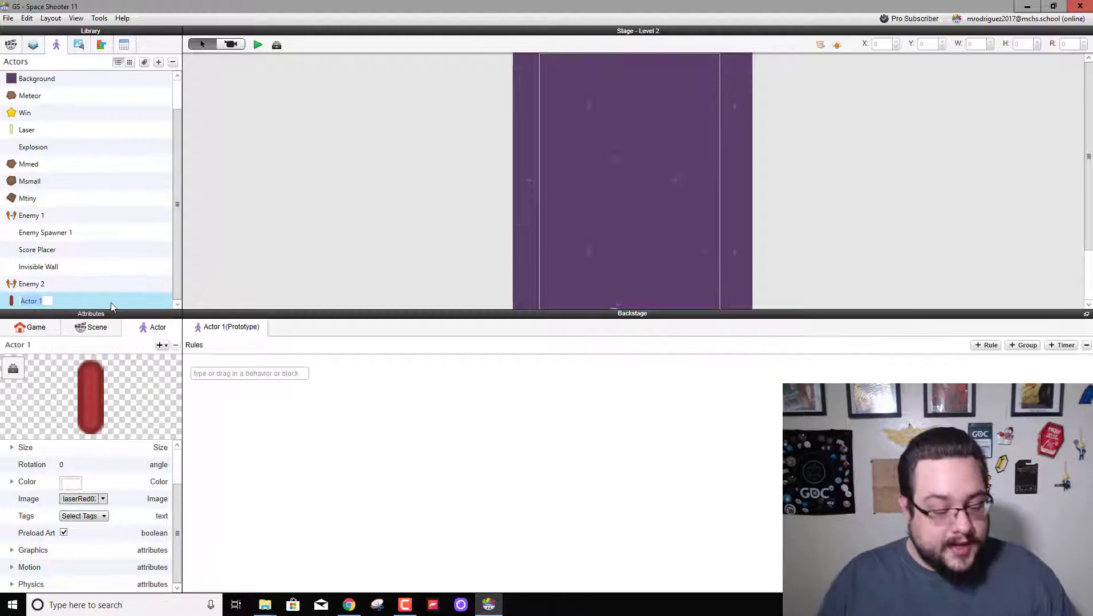
type("Enemy Laser")
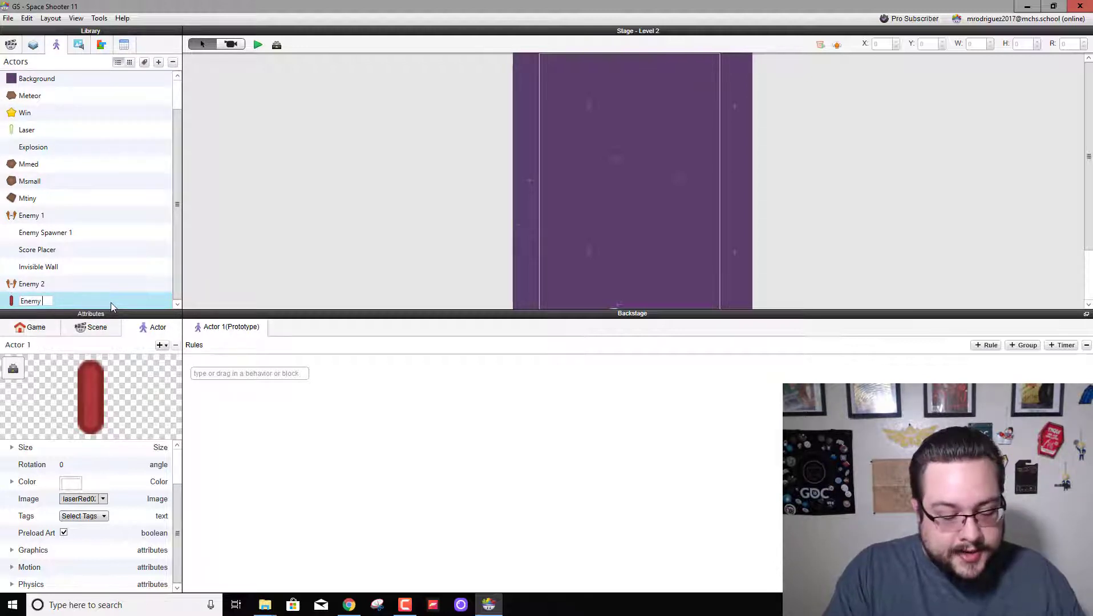
key("Return")
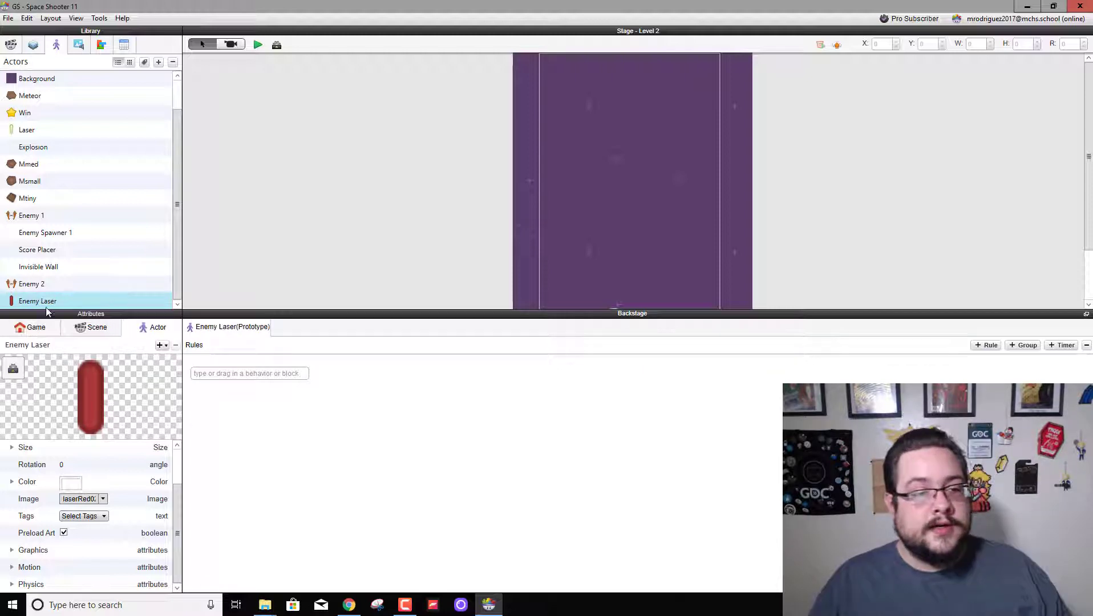
Add a Move behavior to Enemy Laser with direction 270
left_click(15, 132)
left_click_drag(313, 376, 314, 385)
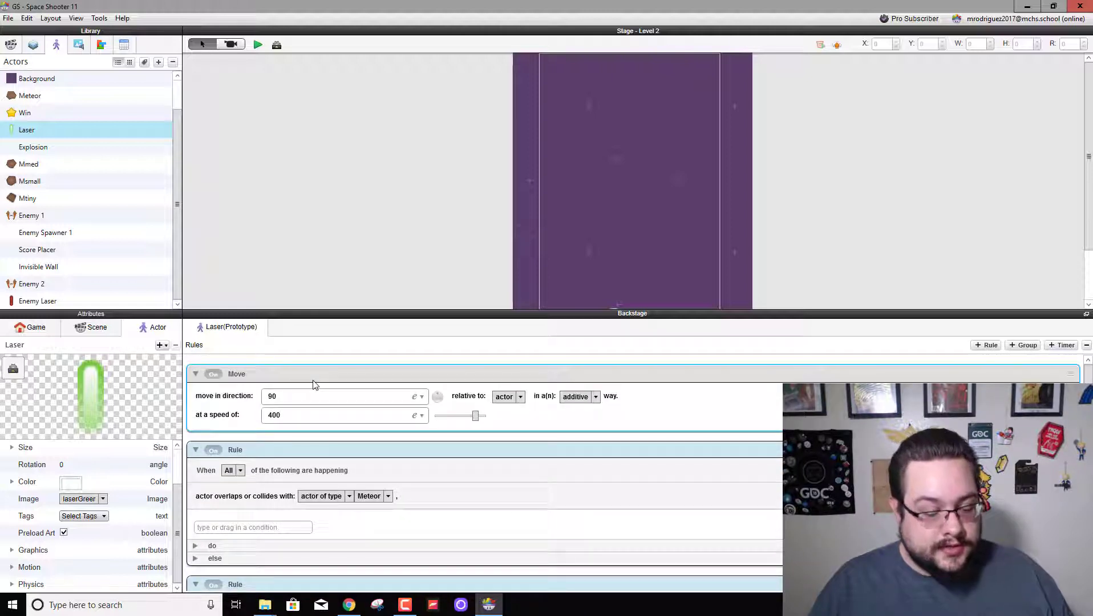
left_click(51, 302)
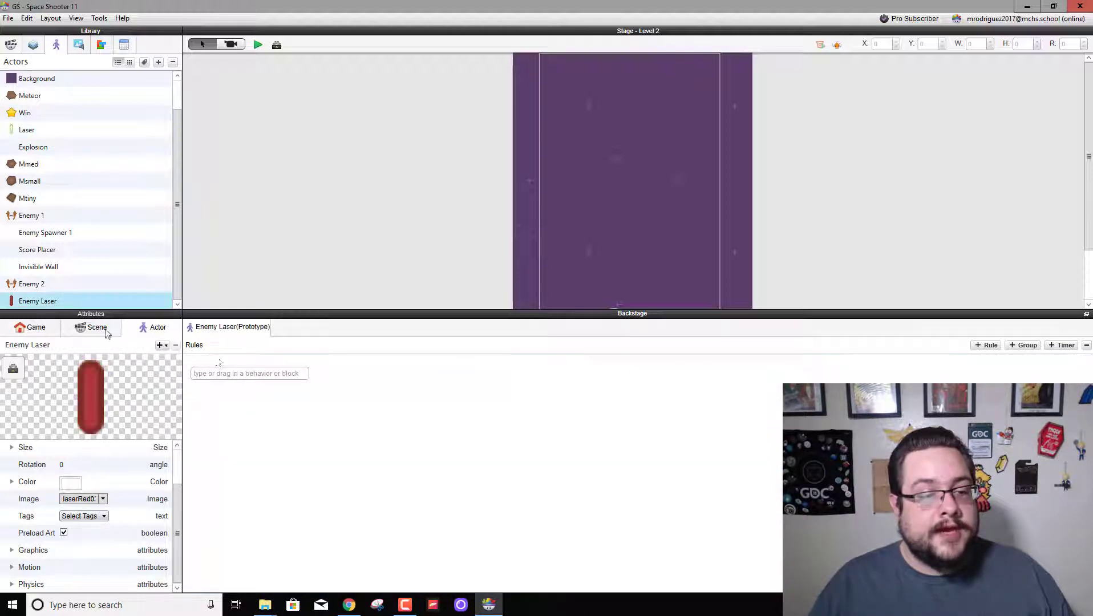
left_click(225, 373)
type("move")
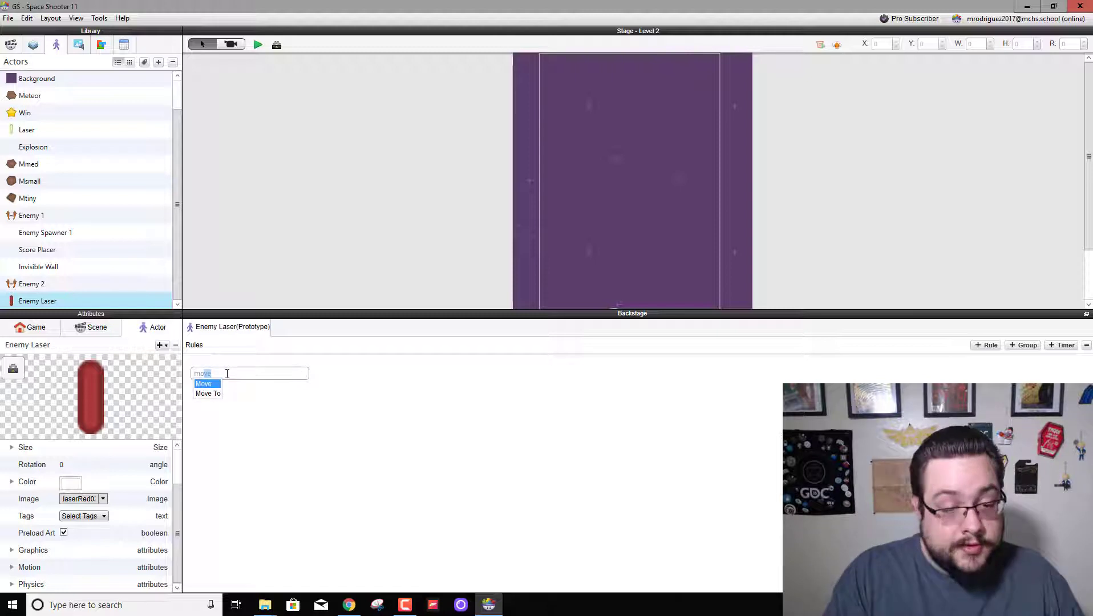
key("Return")
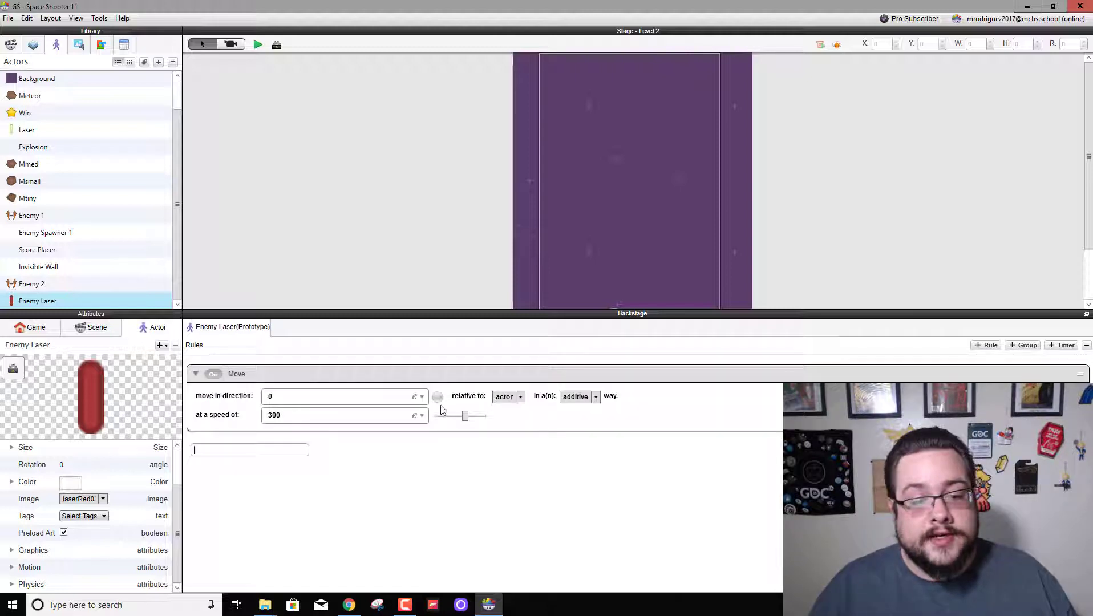
left_click_drag(438, 397, 440, 422)
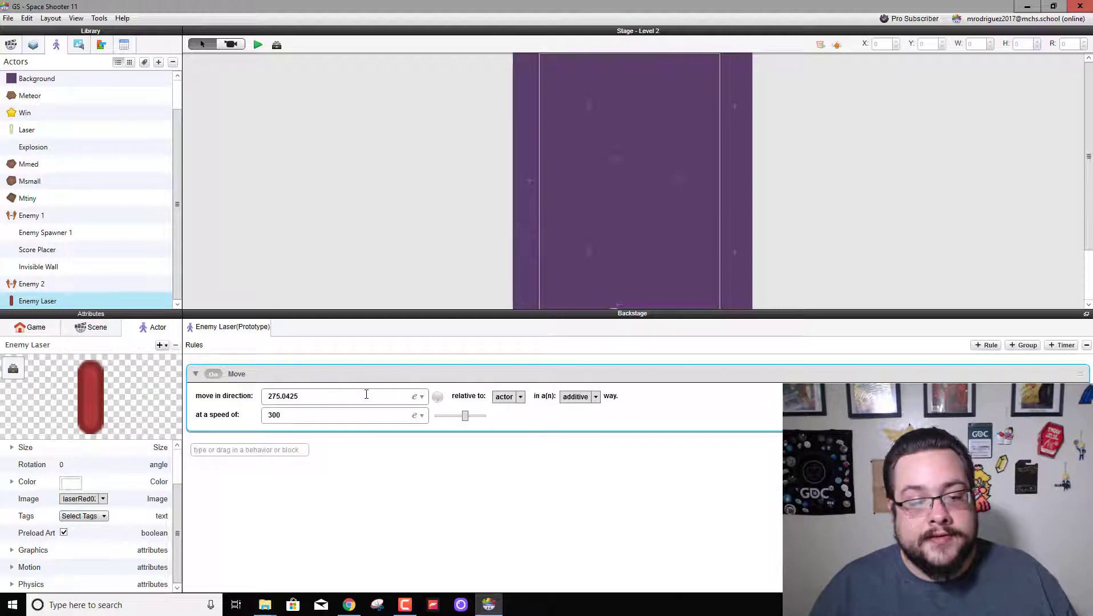
left_click_drag(366, 395, 203, 409)
type("270")
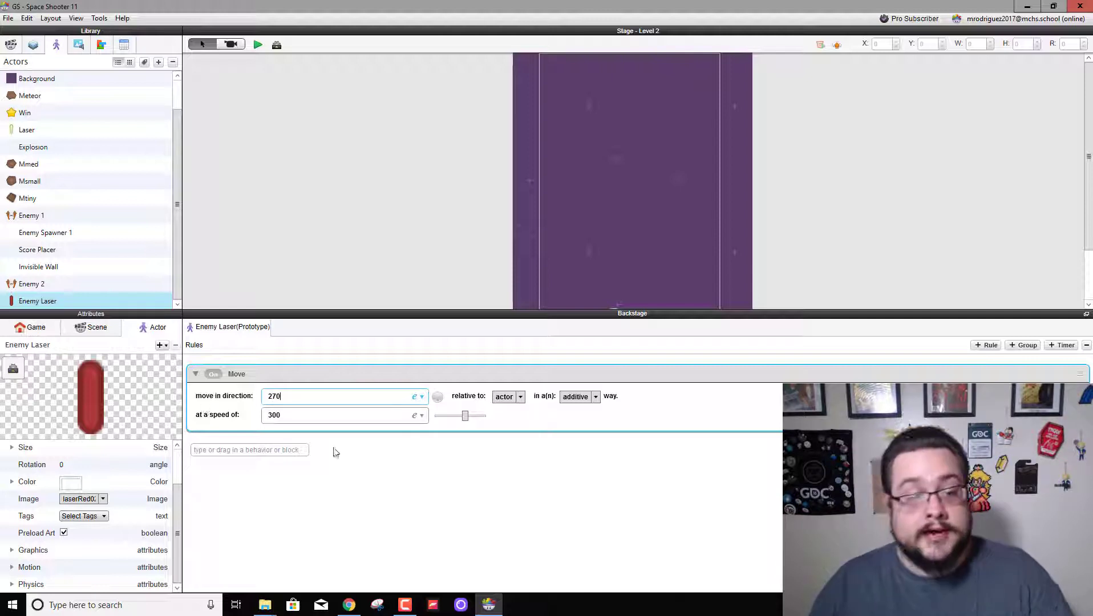
key("Return")
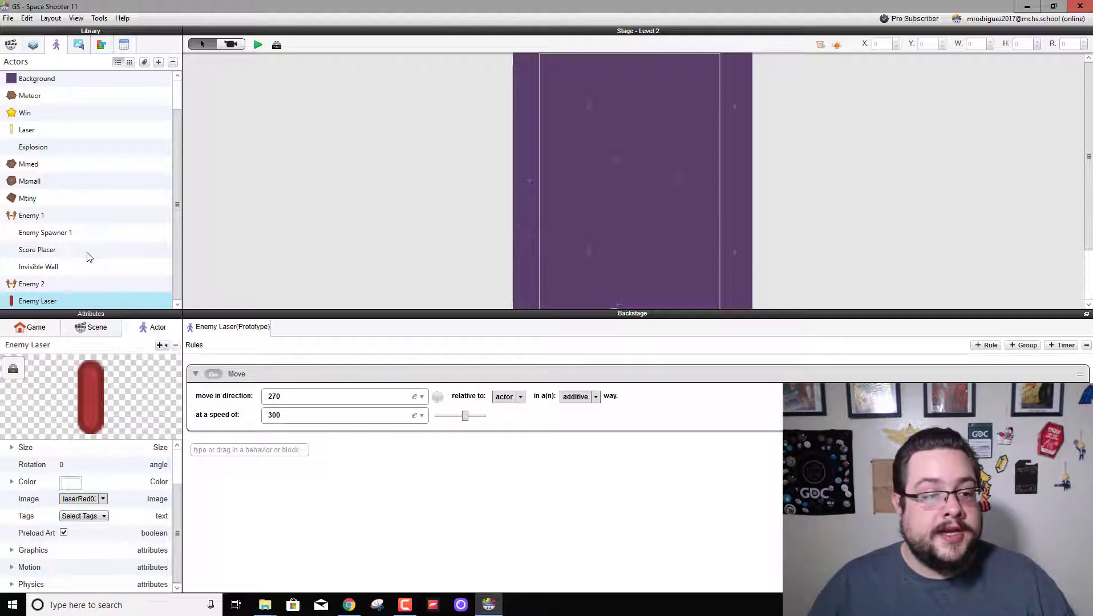
Set the Enemy Laser's move speed to 400, matching the player Laser
left_click(47, 132)
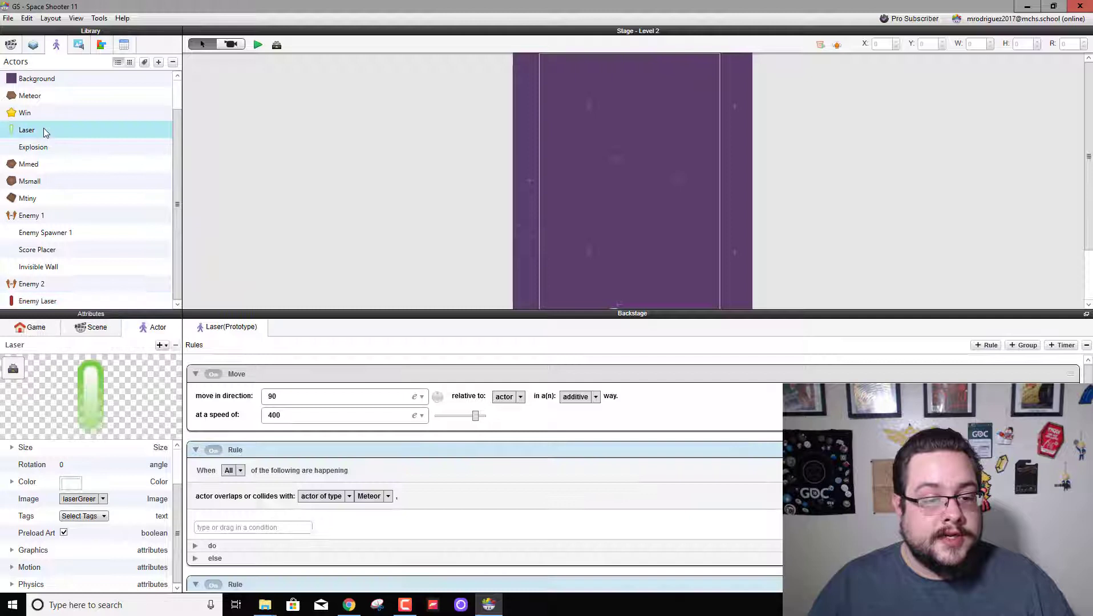
left_click(37, 301)
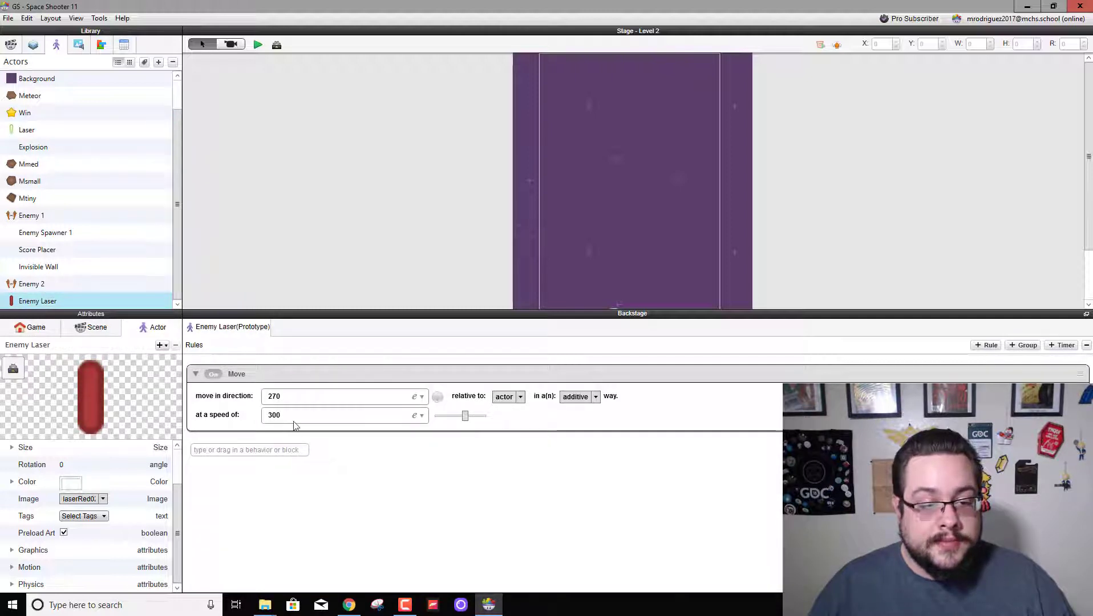
left_click(272, 415)
type("40")
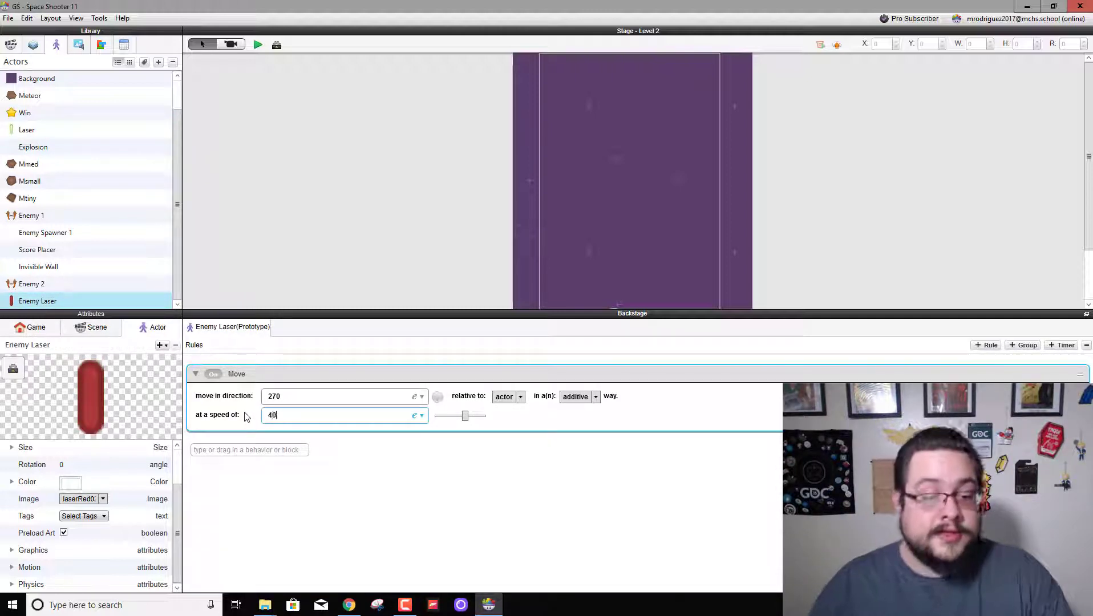
type("0")
key("Return")
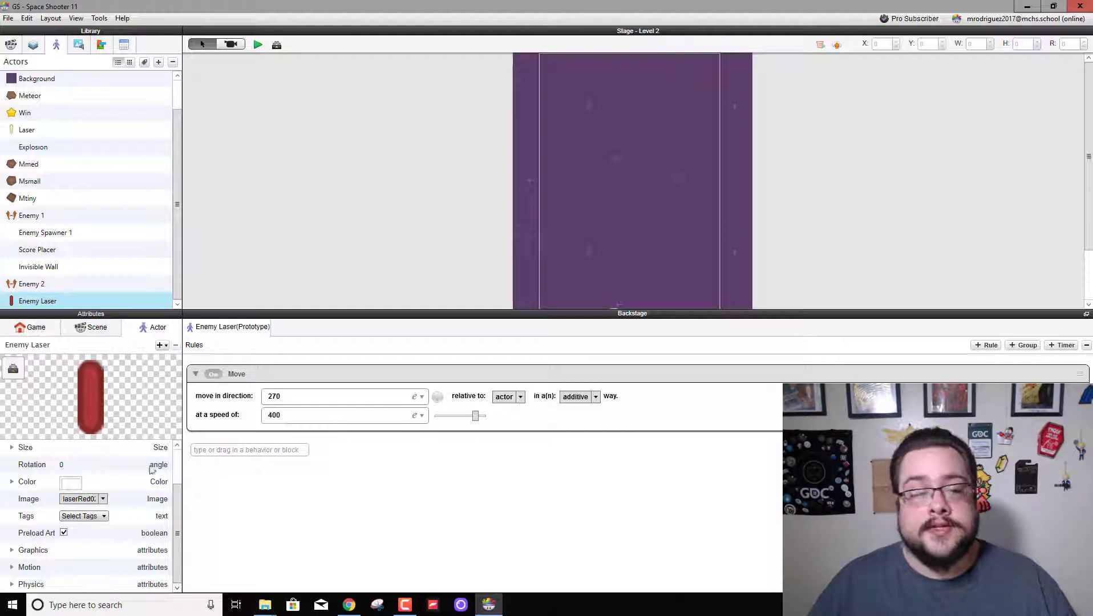
Add a rule to Enemy Laser with a collision-with-Player condition
left_click(987, 346)
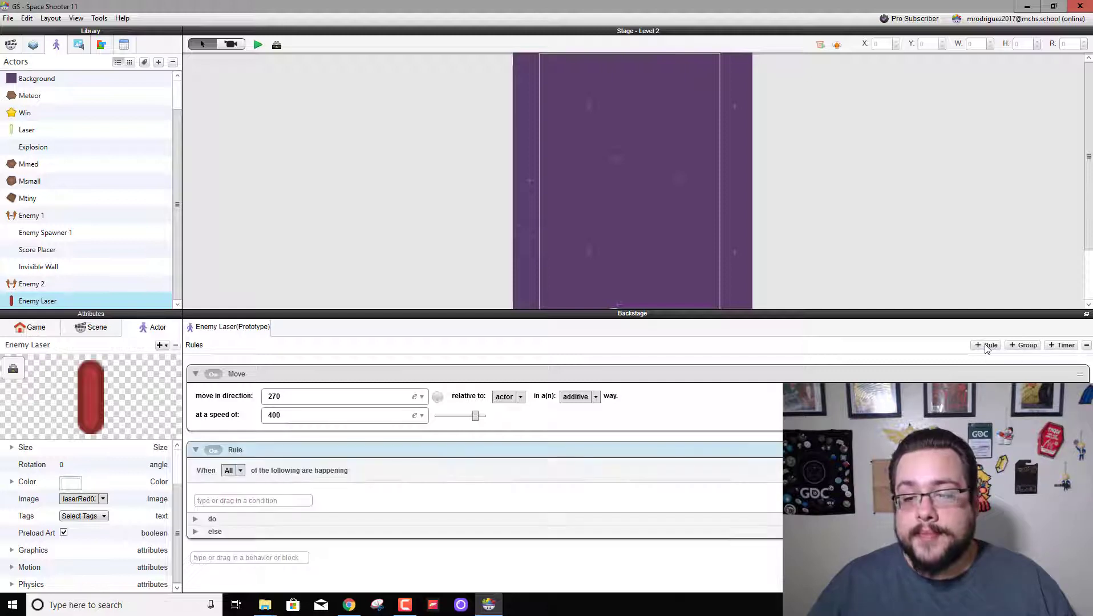
left_click(261, 498)
type("collision")
key("Return")
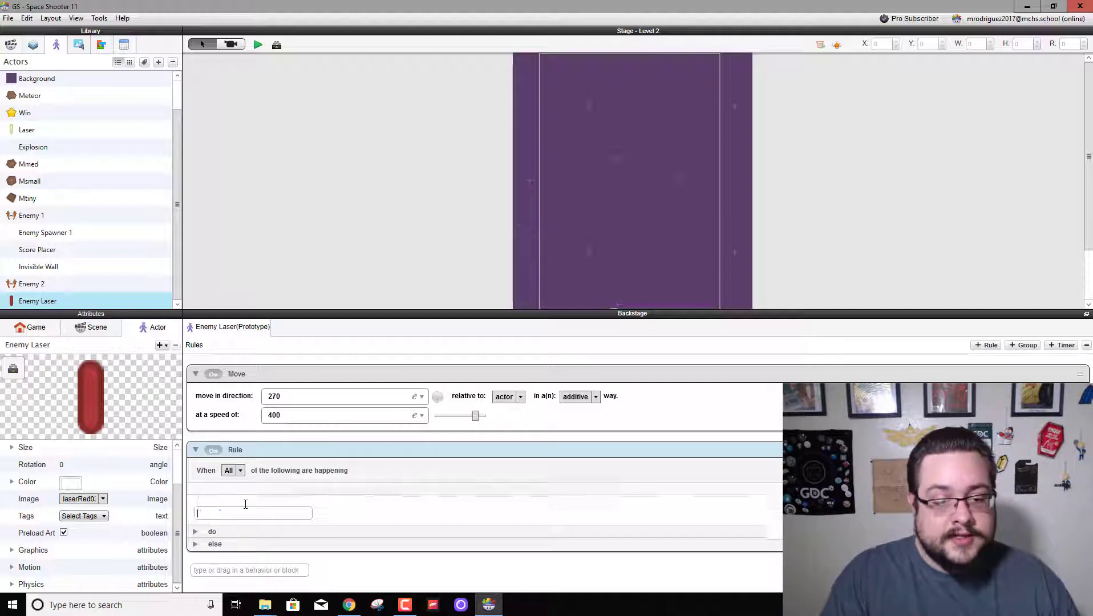
left_click(366, 496)
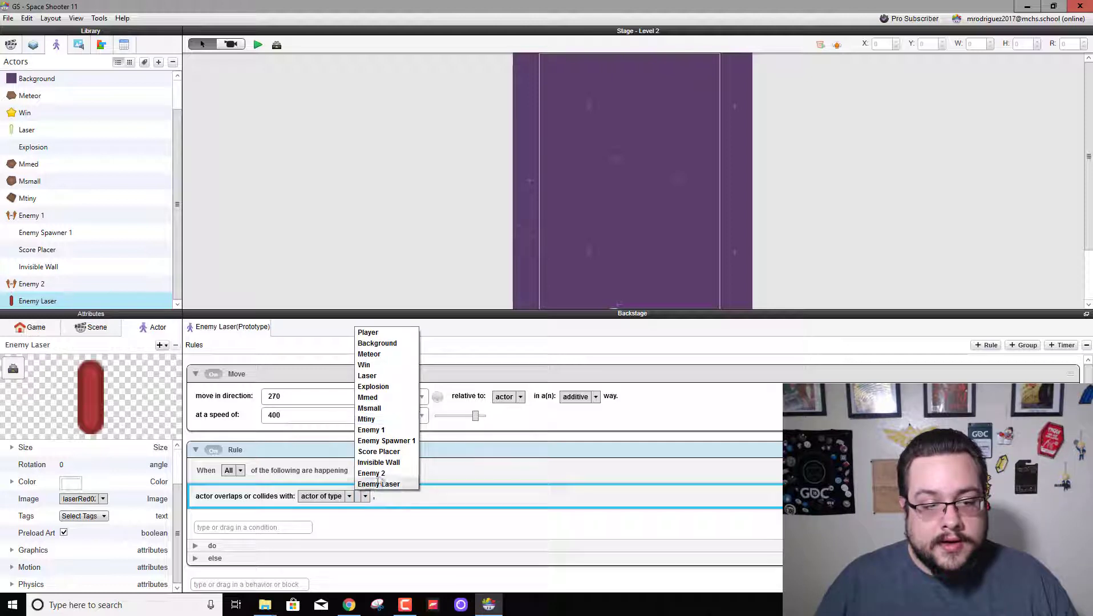
left_click(368, 332)
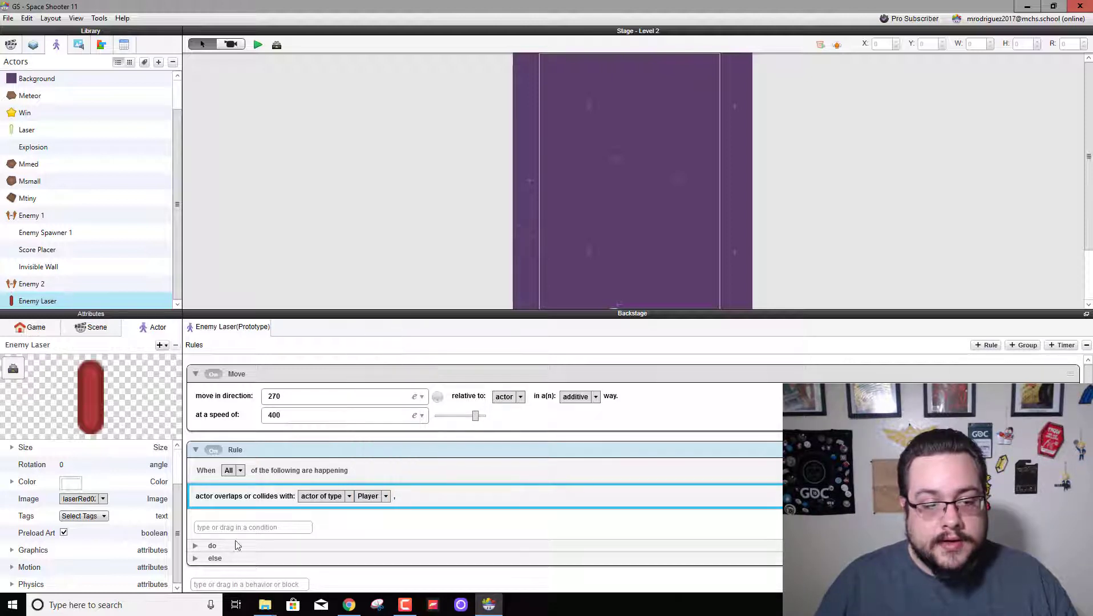
Give the rule a Destroy action, then open Enemy 2's rules
left_click(196, 547)
left_click(260, 543)
type("des")
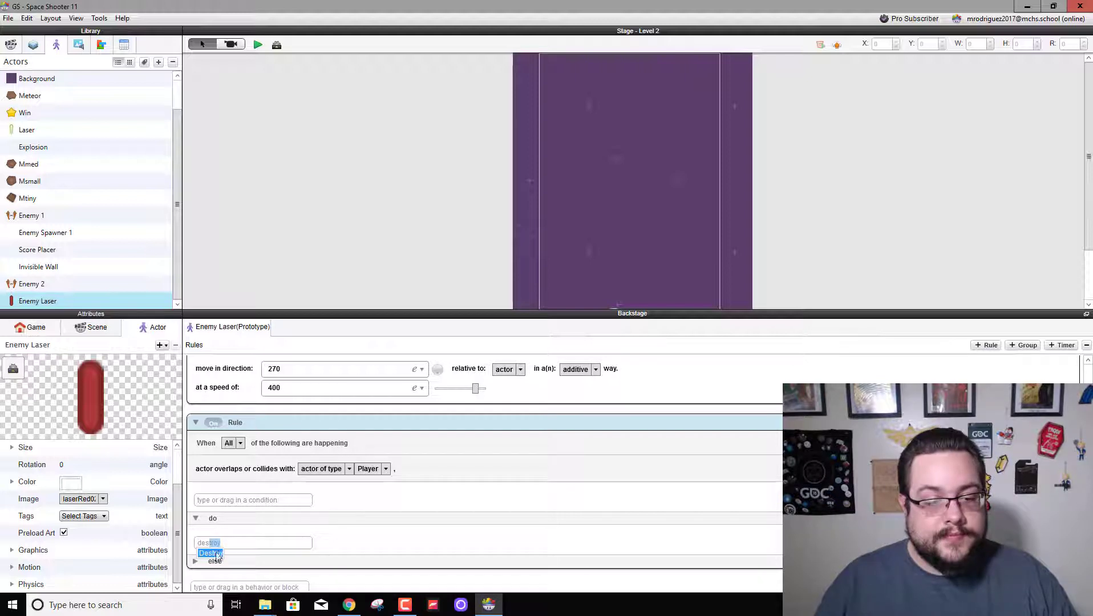
left_click(217, 555)
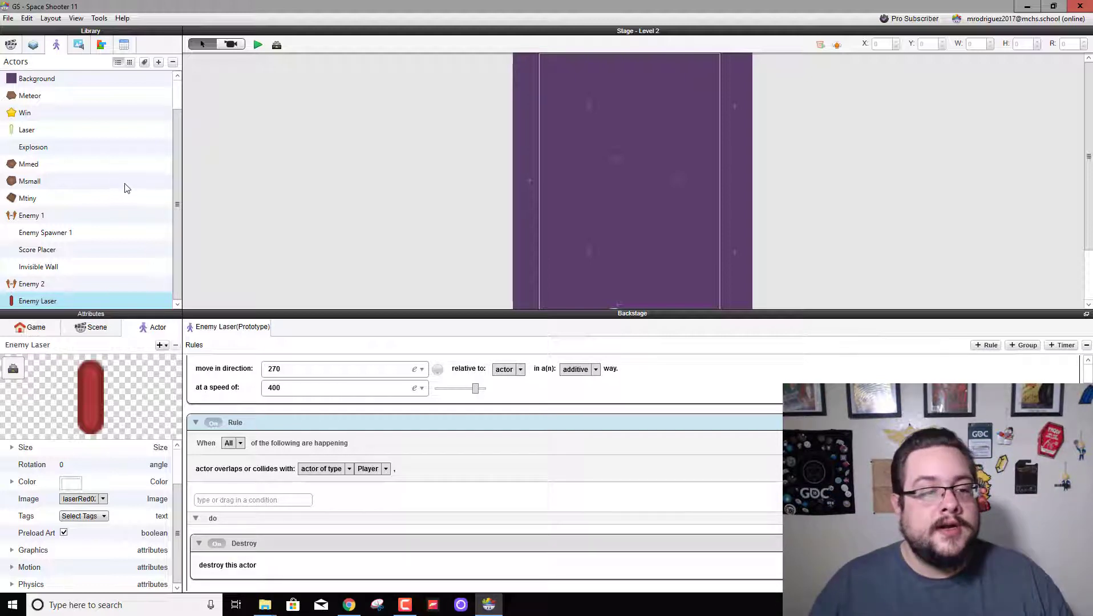
scroll(123, 186, "up", 1)
scroll(100, 217, "down", 1)
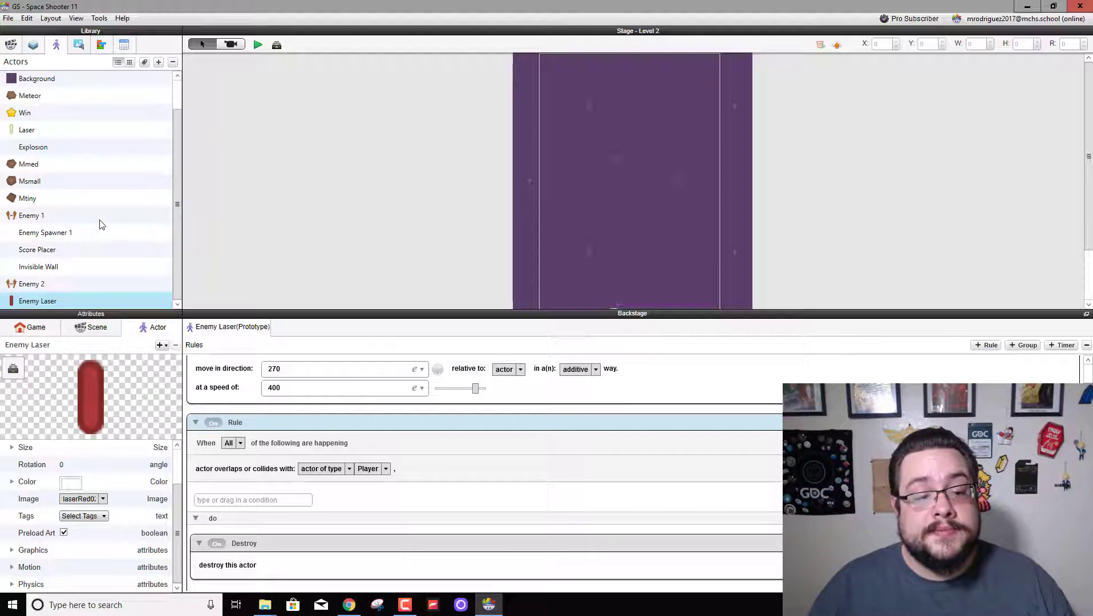
left_click(47, 291)
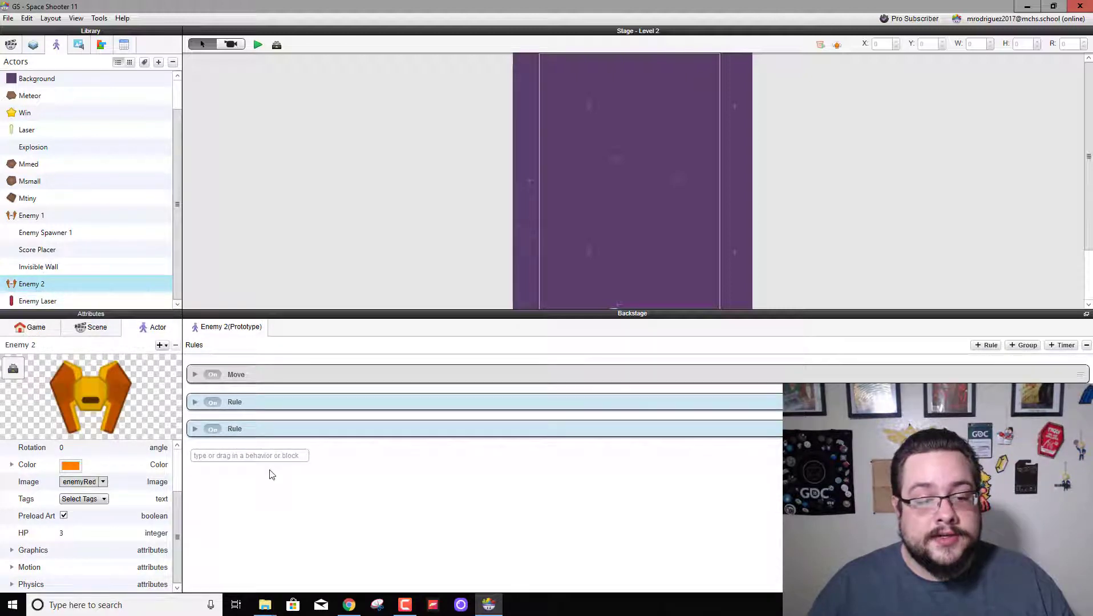
Add a Timer to Enemy 2 repeating every 1 second
left_click(1062, 344)
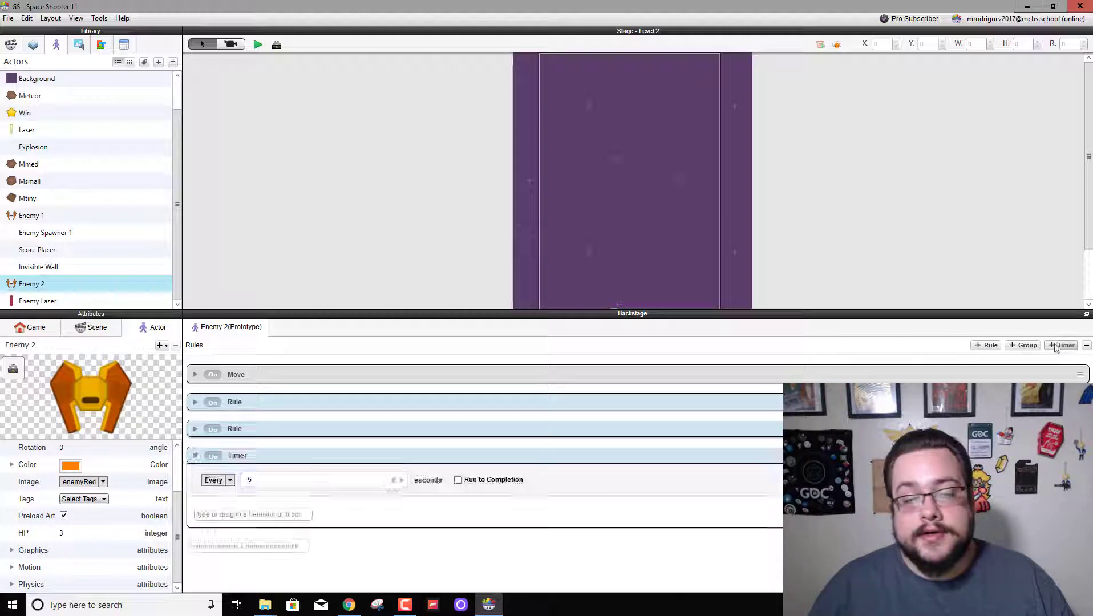
left_click(263, 483)
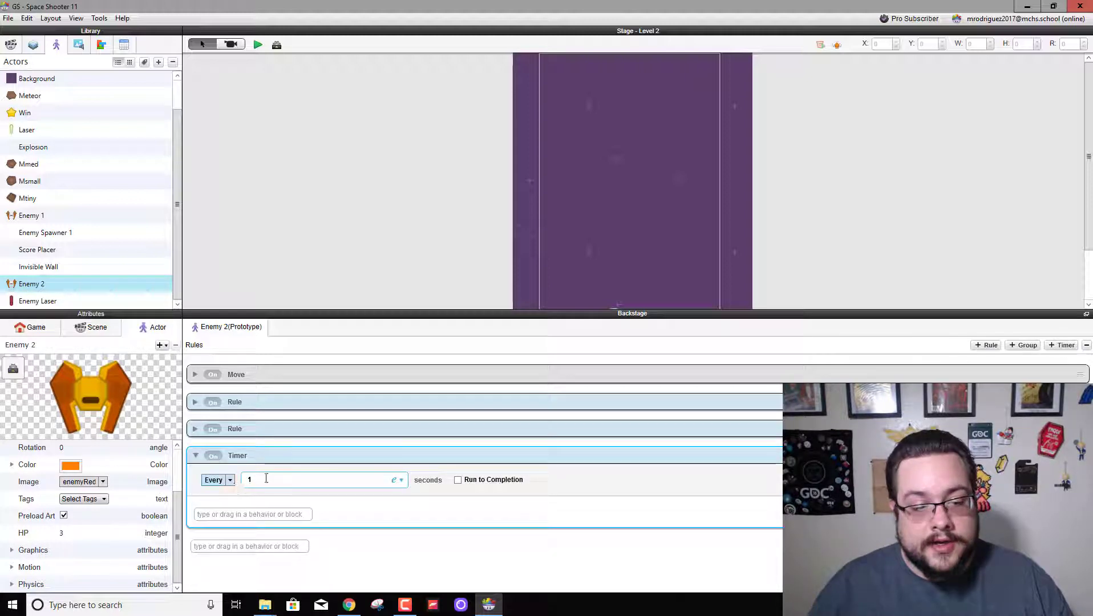
type("1")
key("BackSpace")
type("2")
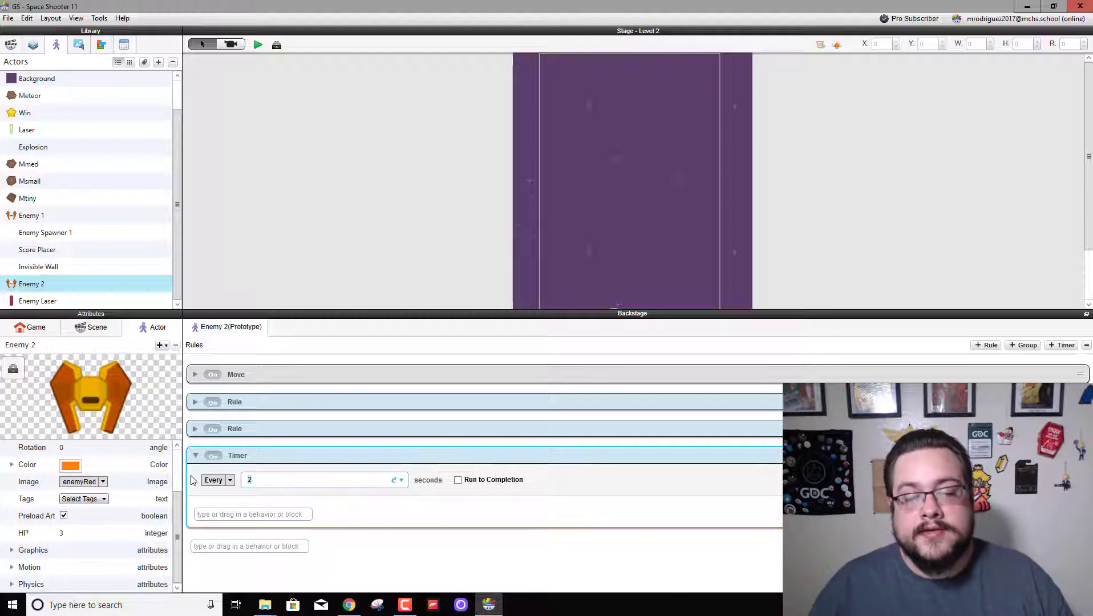
Spawn Laser in back of actor inside the timer, and place Enemy 2 near the stage top
left_click(256, 514)
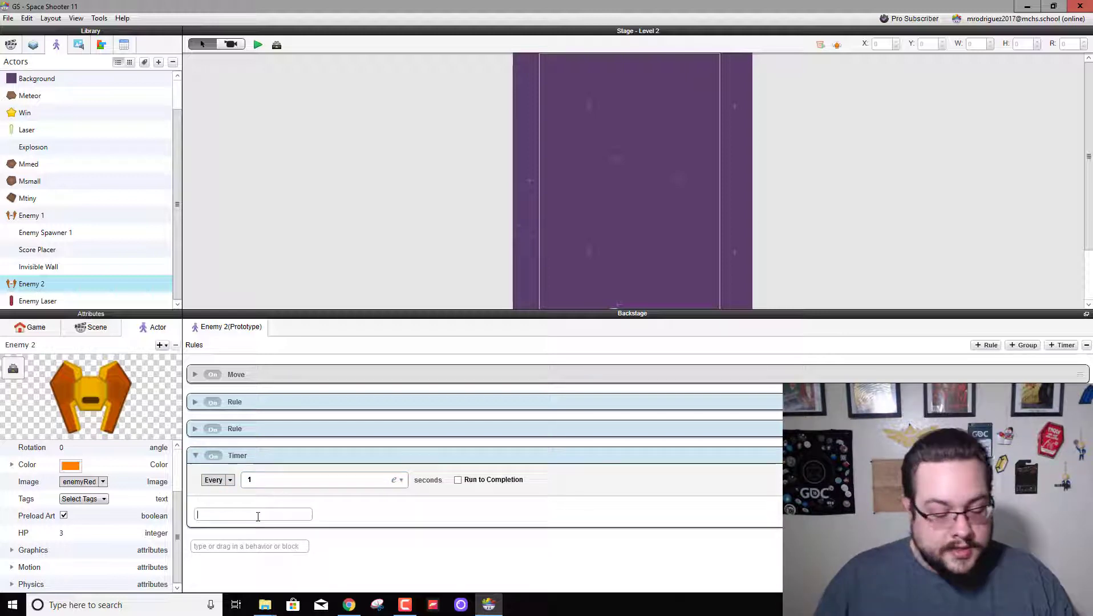
type("spawn")
key("Return")
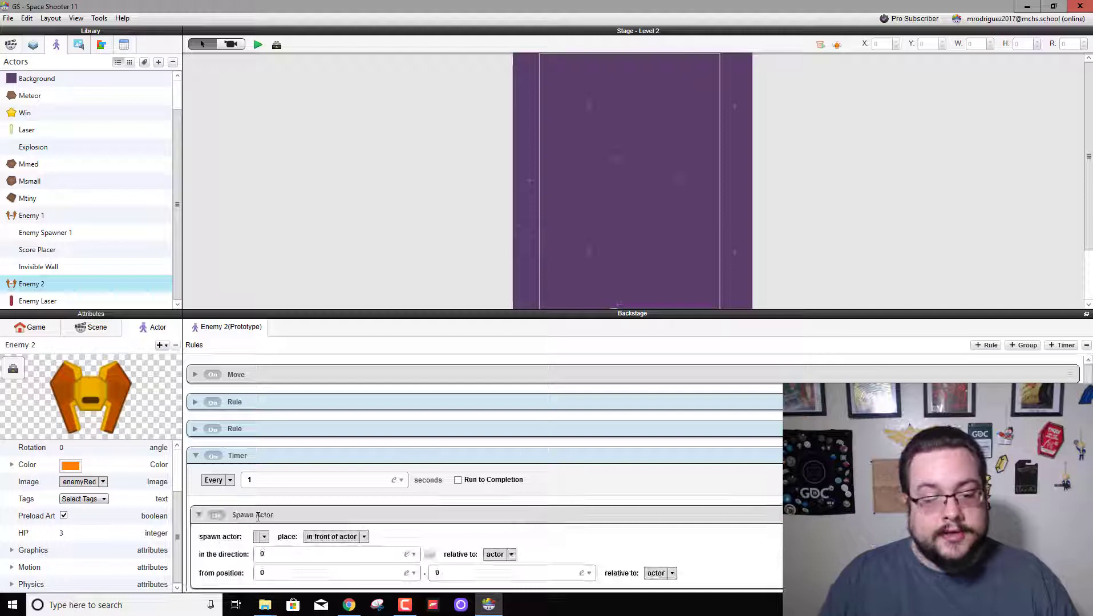
left_click(264, 537)
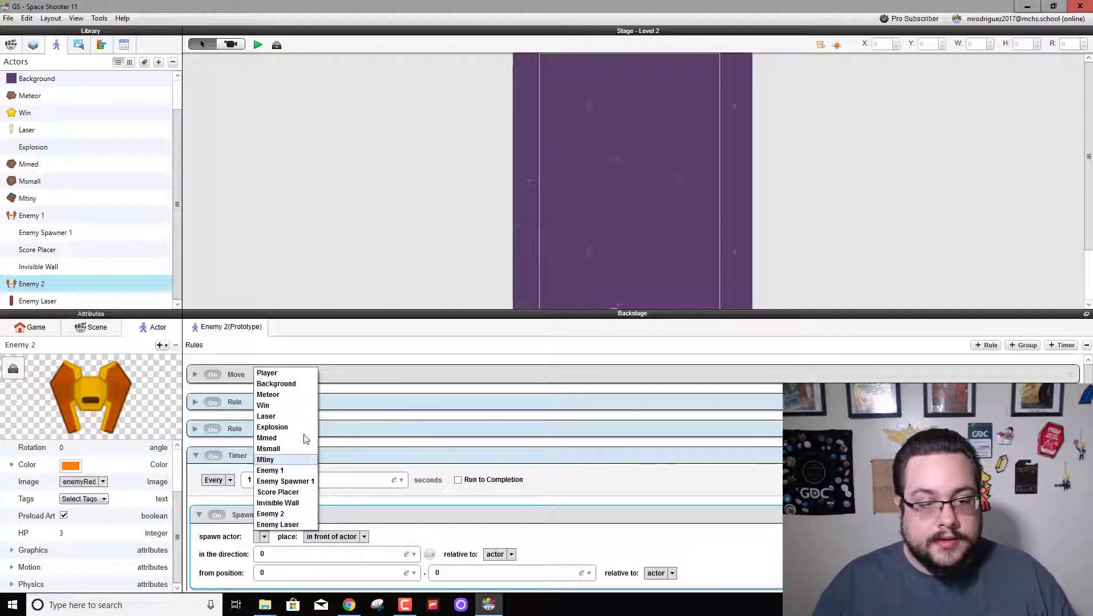
left_click(293, 418)
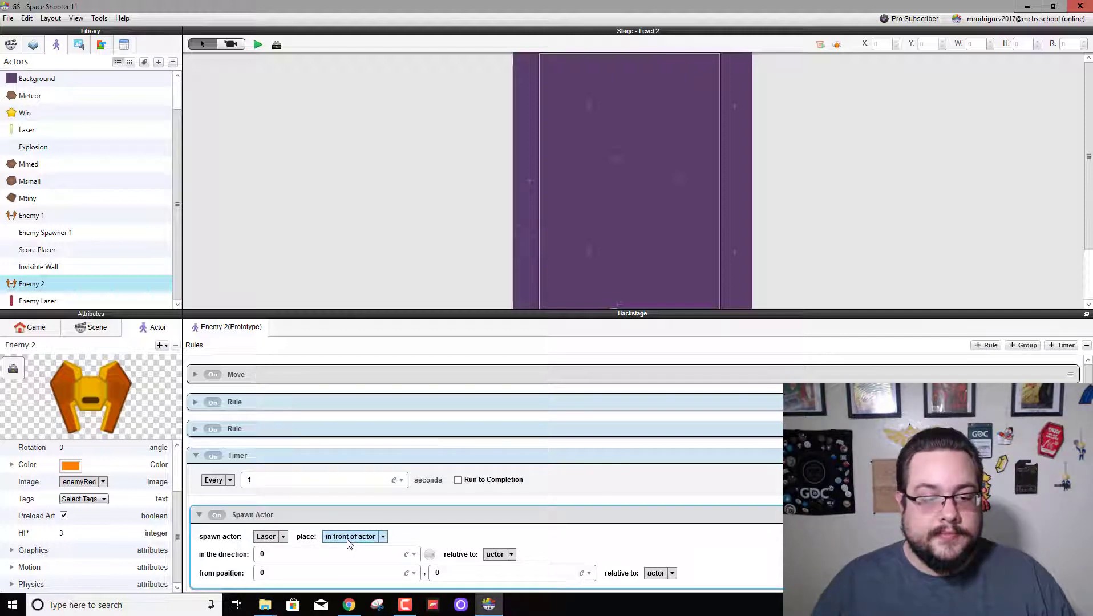
left_click(349, 538)
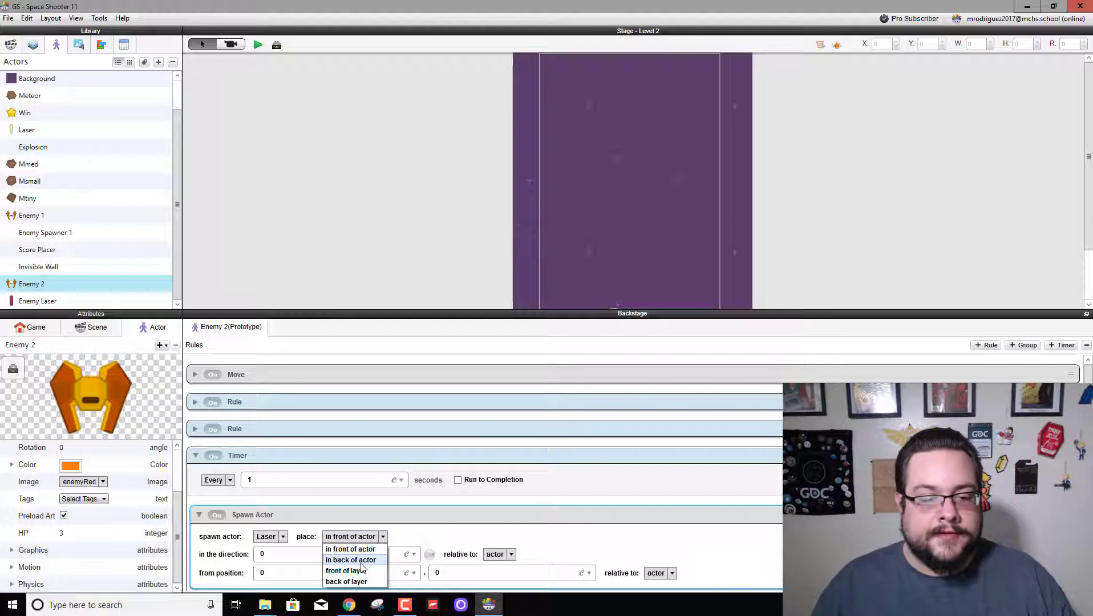
left_click(360, 563)
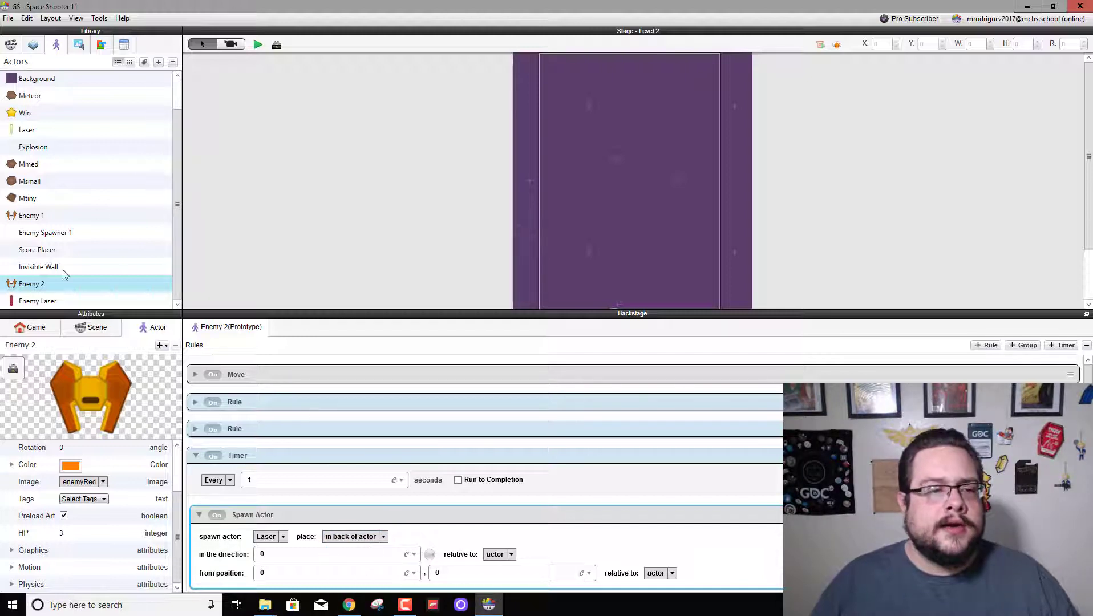
left_click_drag(31, 275, 583, 62)
Preview the game, switch Enemy 2's Timer Spawn Actor from Laser to Enemy Laser, and preview again
left_click(258, 44)
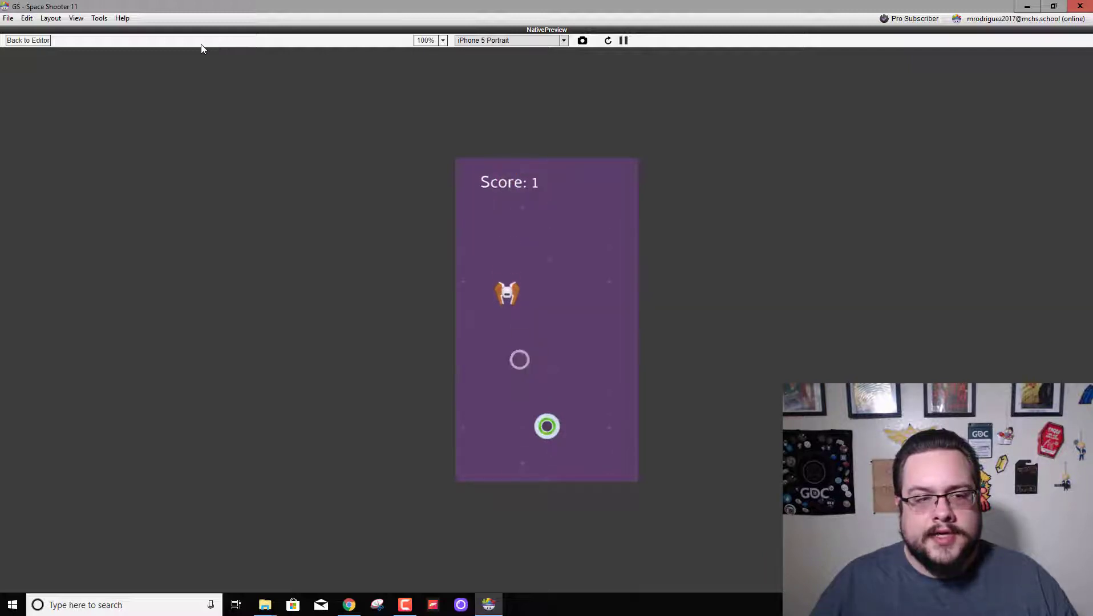
left_click(28, 40)
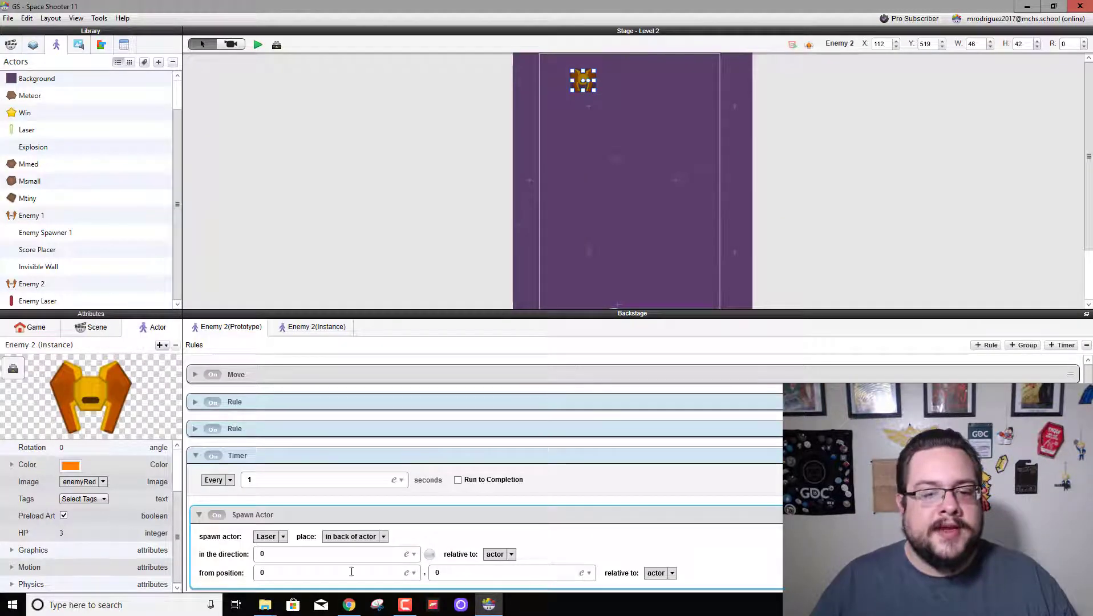
left_click(272, 542)
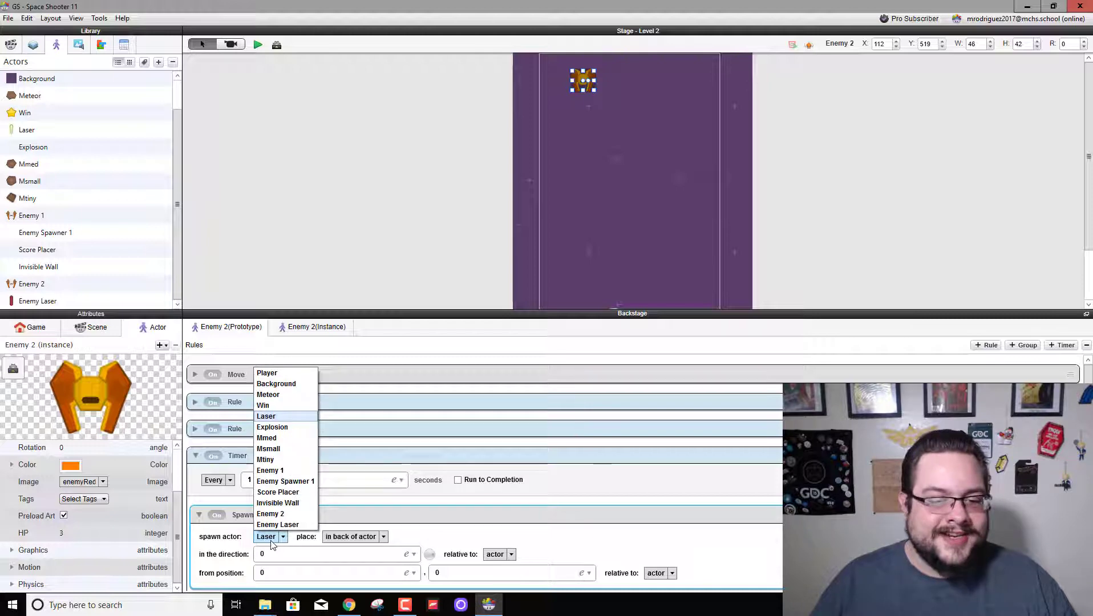
left_click(272, 525)
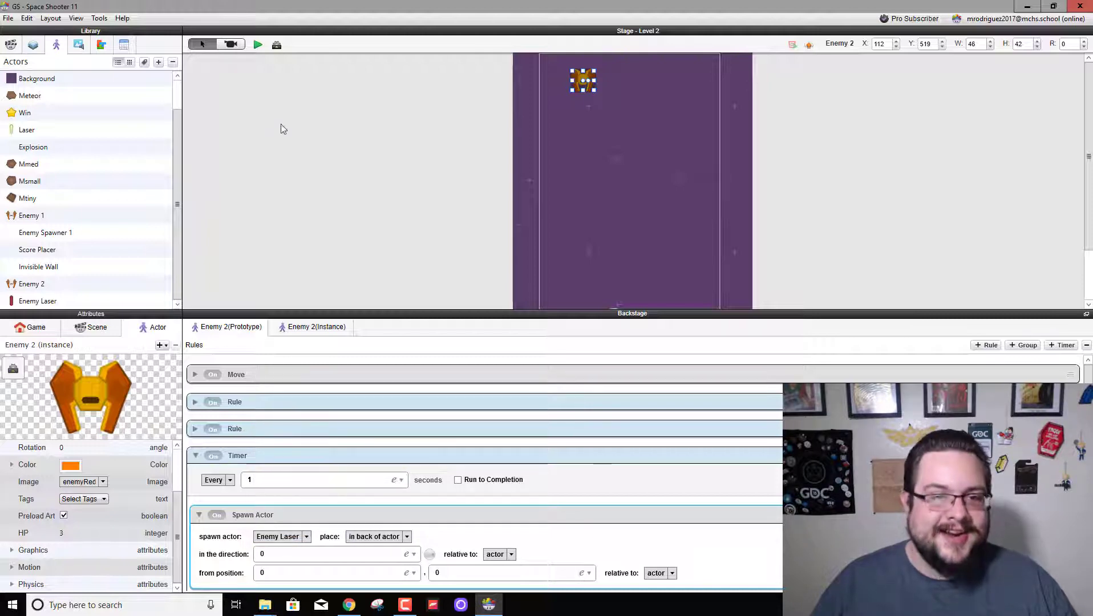
left_click(258, 45)
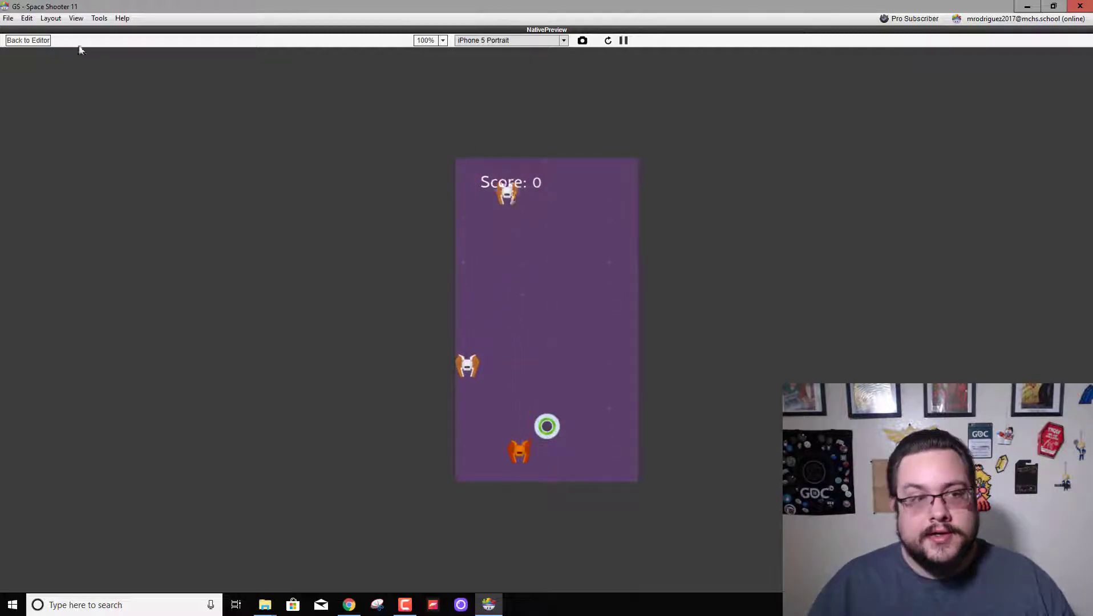
left_click(39, 40)
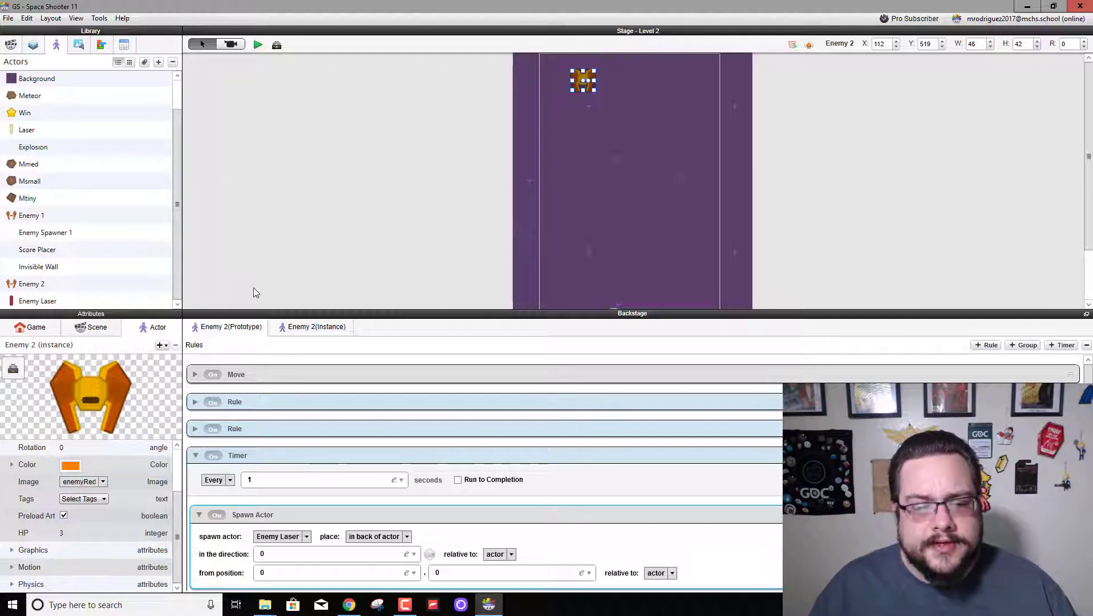
Delete the placed Enemy 2 from the stage and open Enemy Spawner 1's rules for reference
key("Delete")
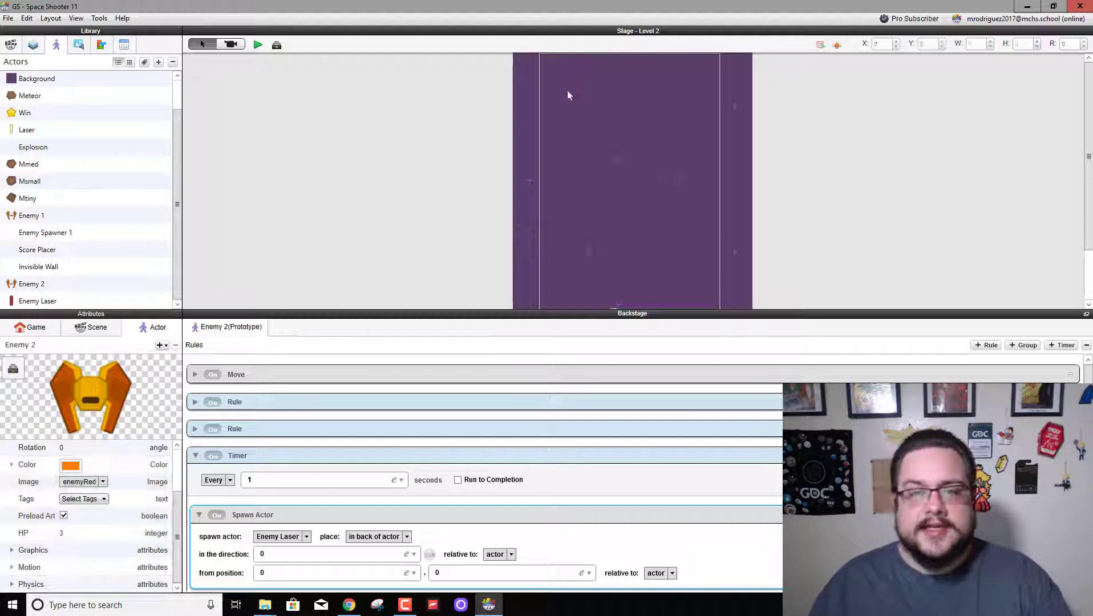
left_click(376, 163)
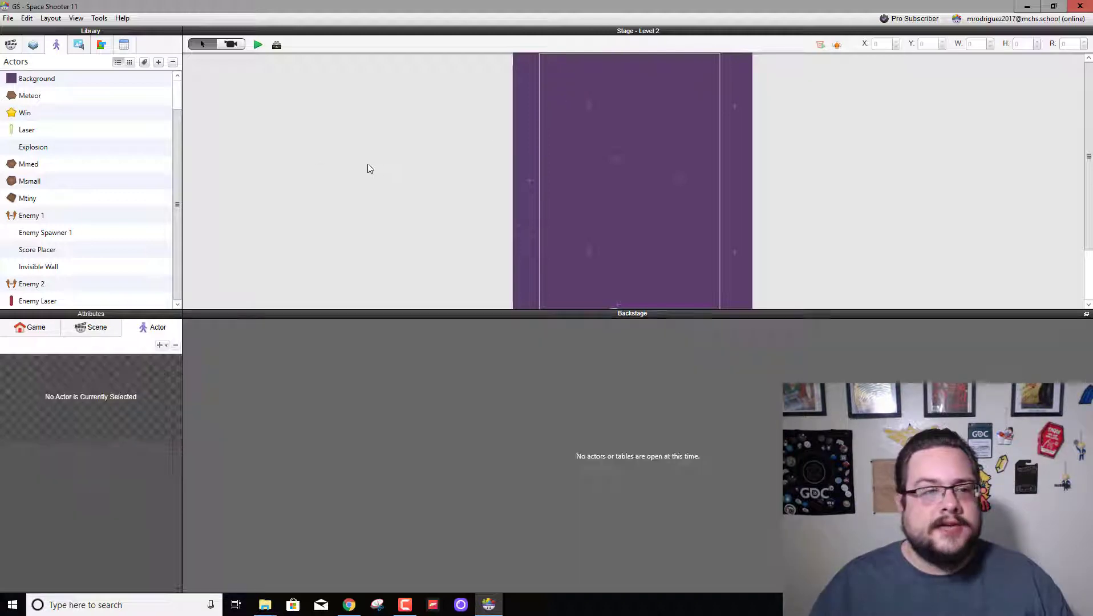
double_click(71, 232)
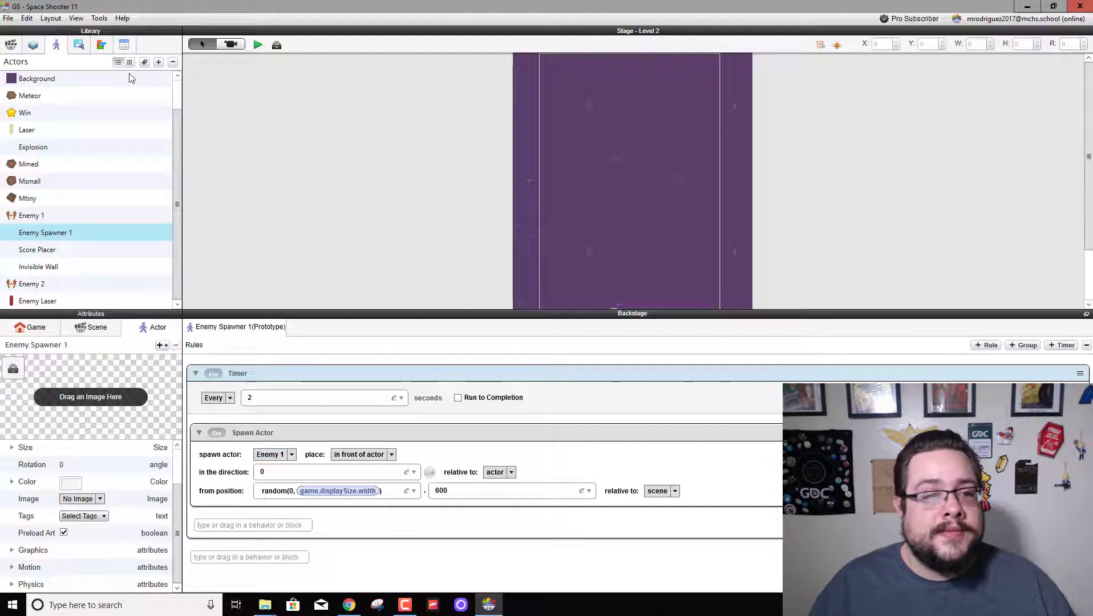
Add a new blank actor and name it Enemy Spawner 2
left_click(159, 62)
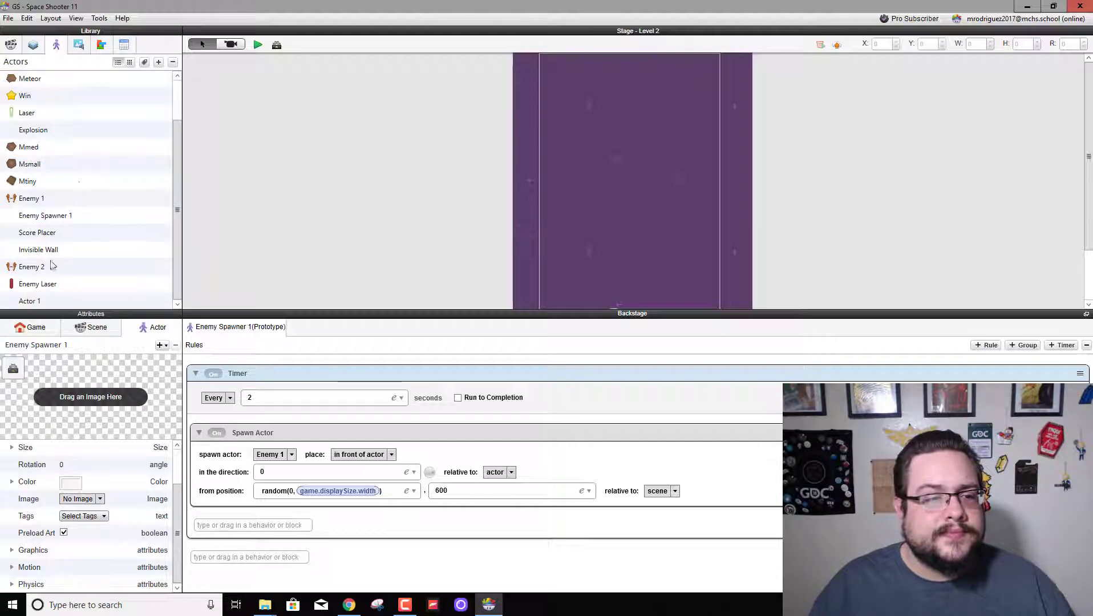
double_click(50, 301)
type("Enemy ")
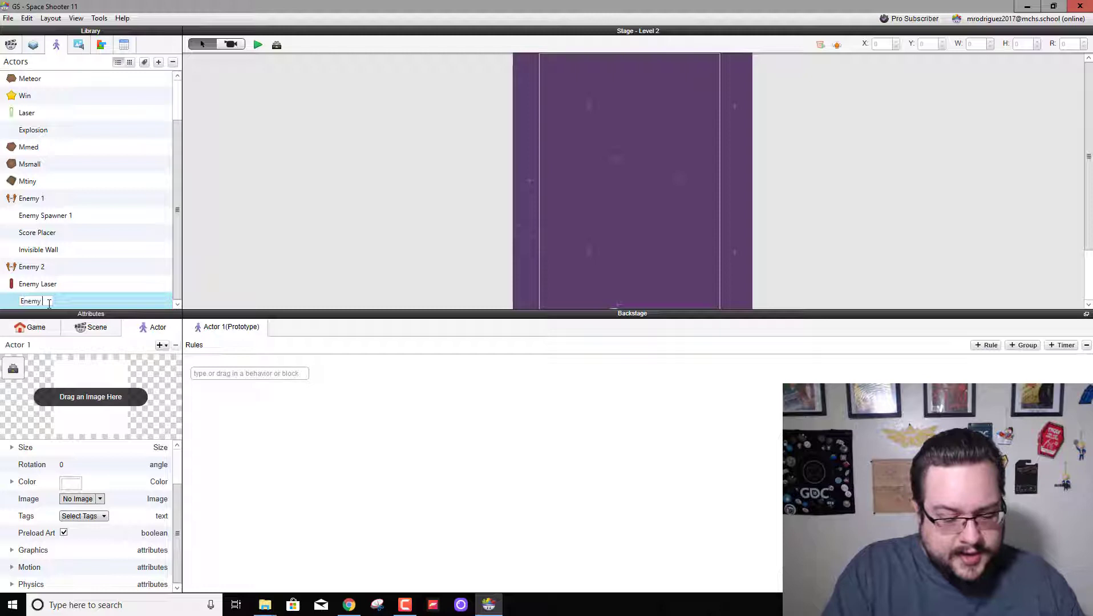
type("Spawner 2")
key("Return")
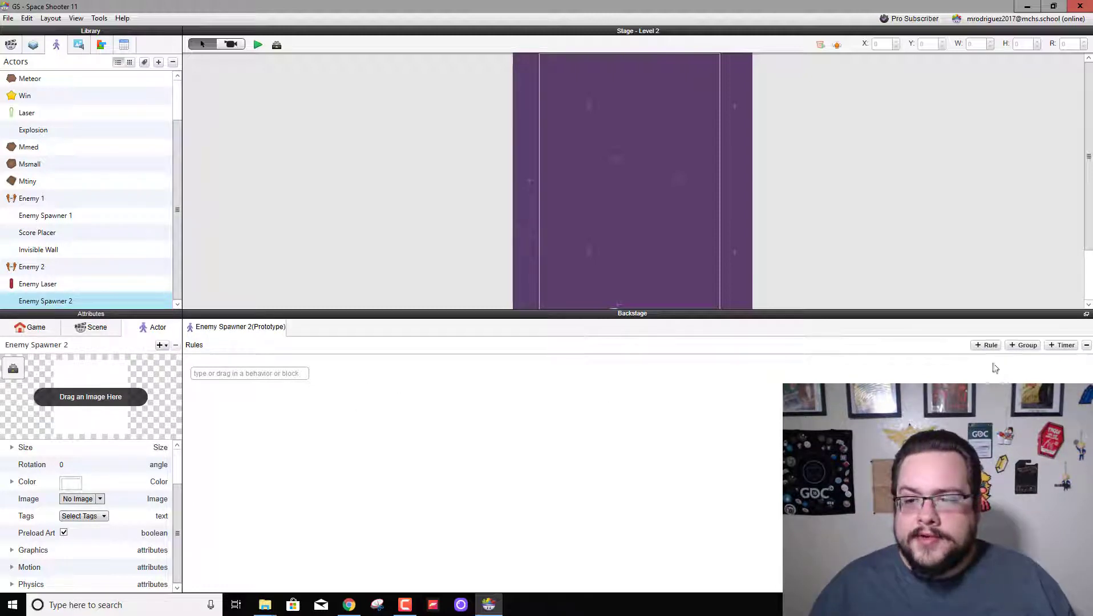
Add a repeating Timer to Enemy Spawner 2, discarding a trial unconfigured Spawn Actor behavior
left_click(988, 346)
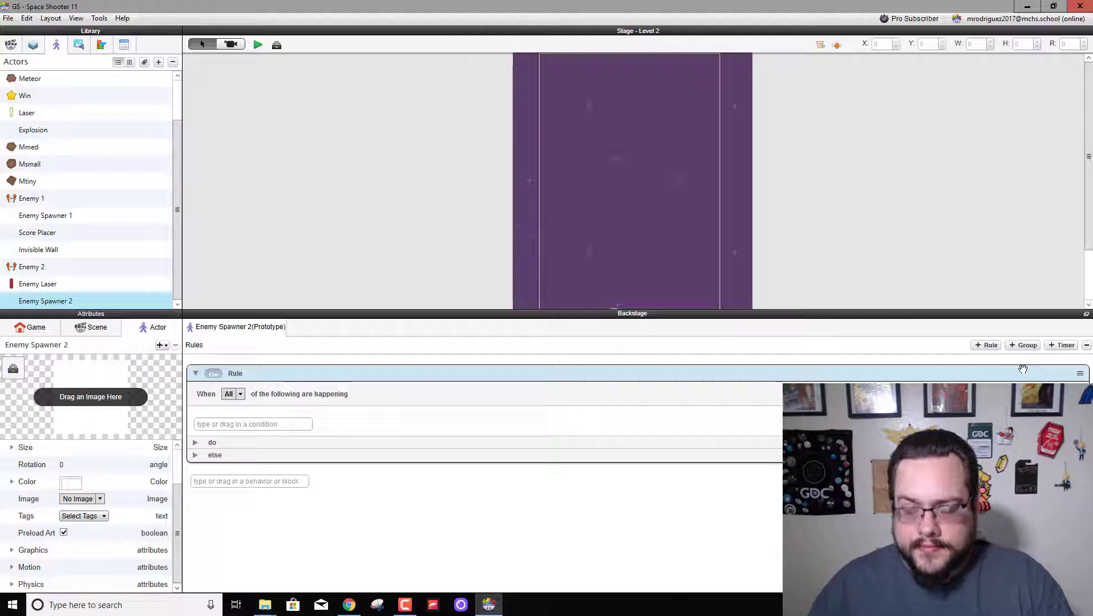
left_click(1080, 373)
left_click(1062, 345)
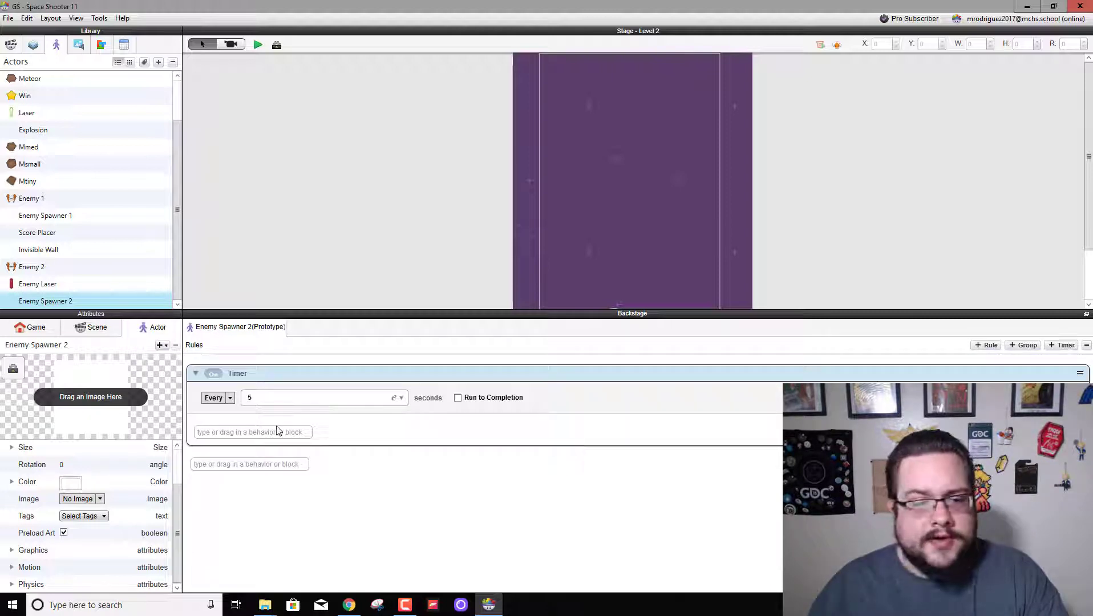
left_click(231, 432)
type("spawn")
left_click(246, 475)
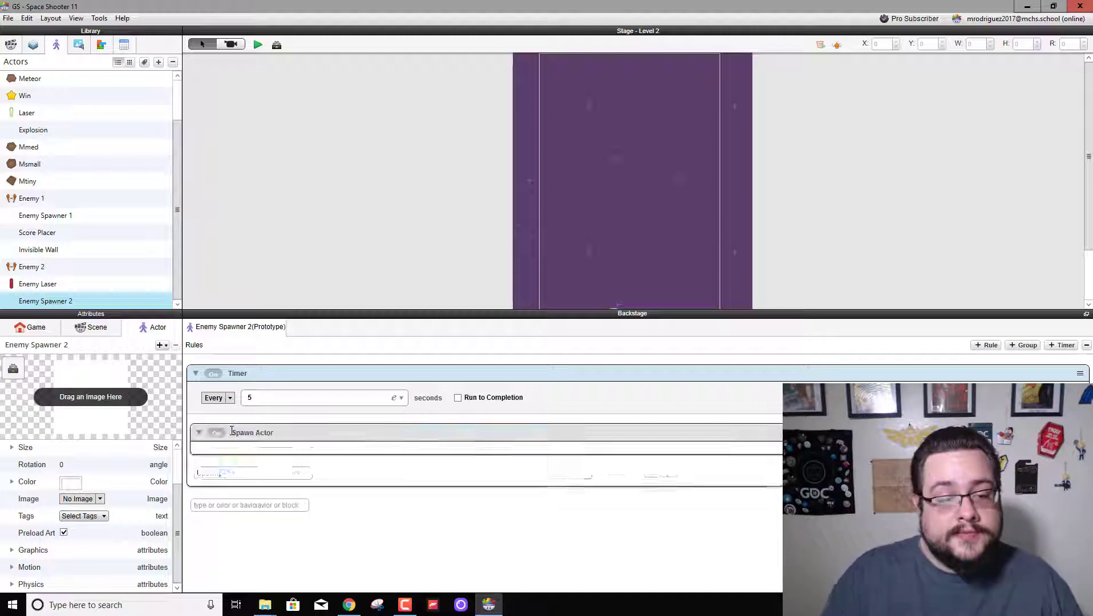
left_click(264, 455)
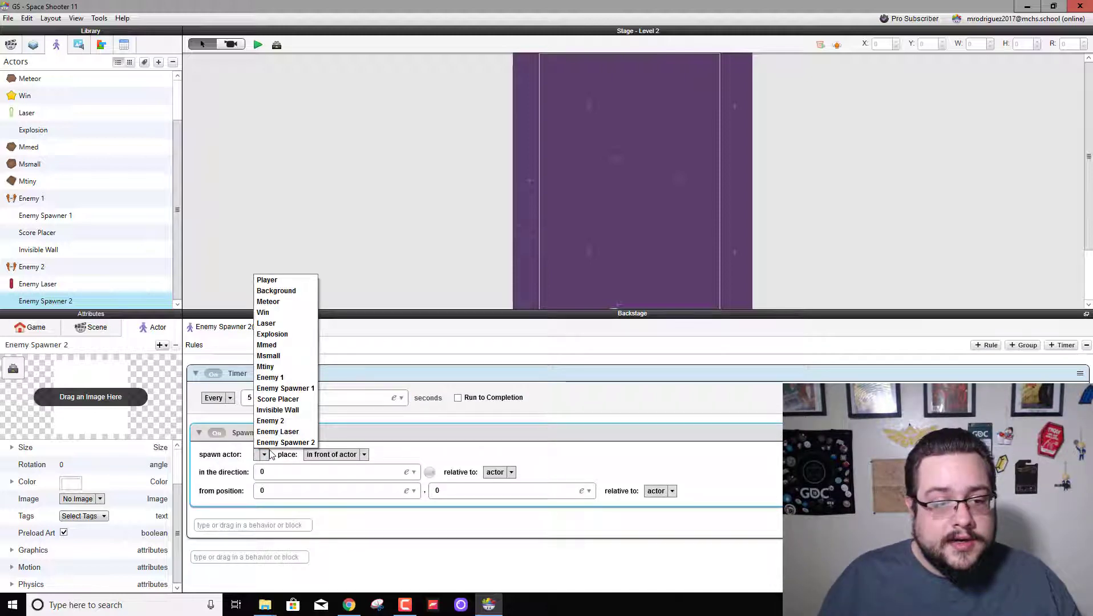
left_click(422, 432)
key("Delete")
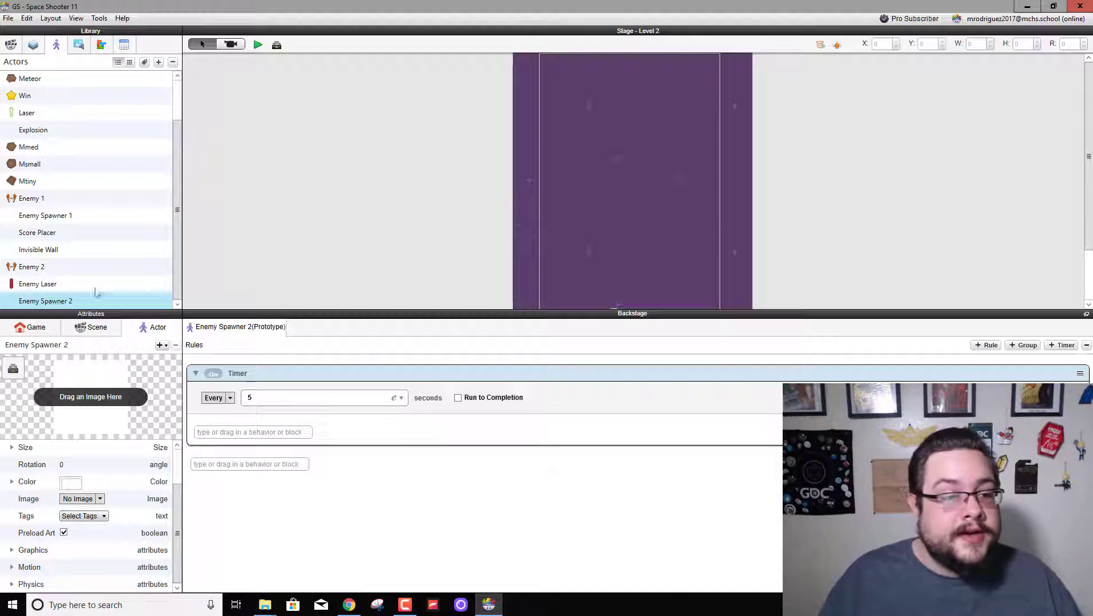
Copy Enemy Spawner 1's Spawn Actor behavior into the 5-second timer and set it to spawn Enemy 2
left_click(56, 218)
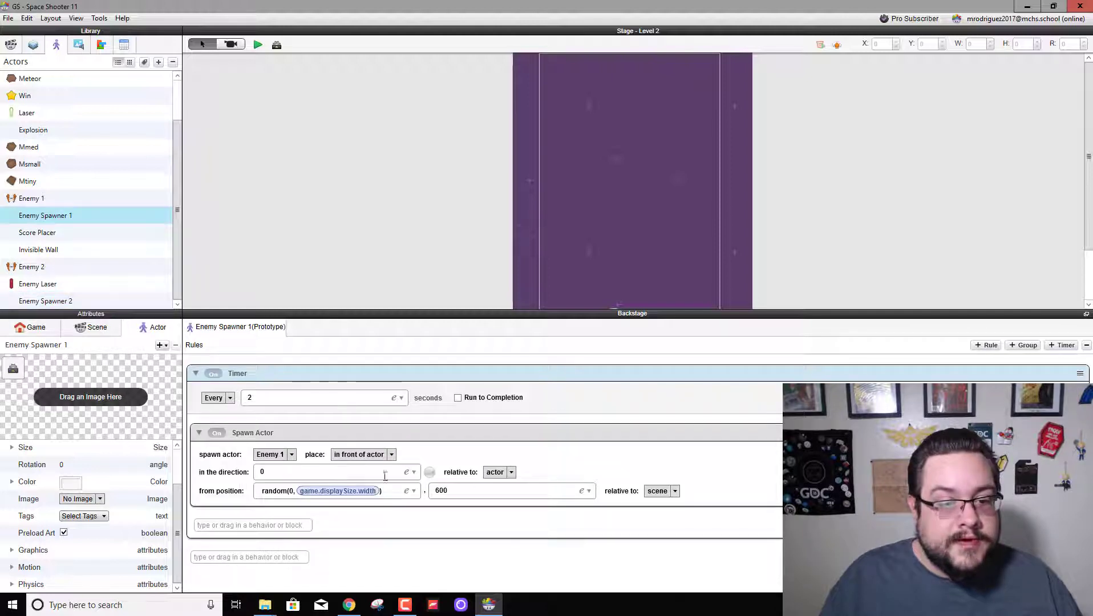
left_click(417, 439)
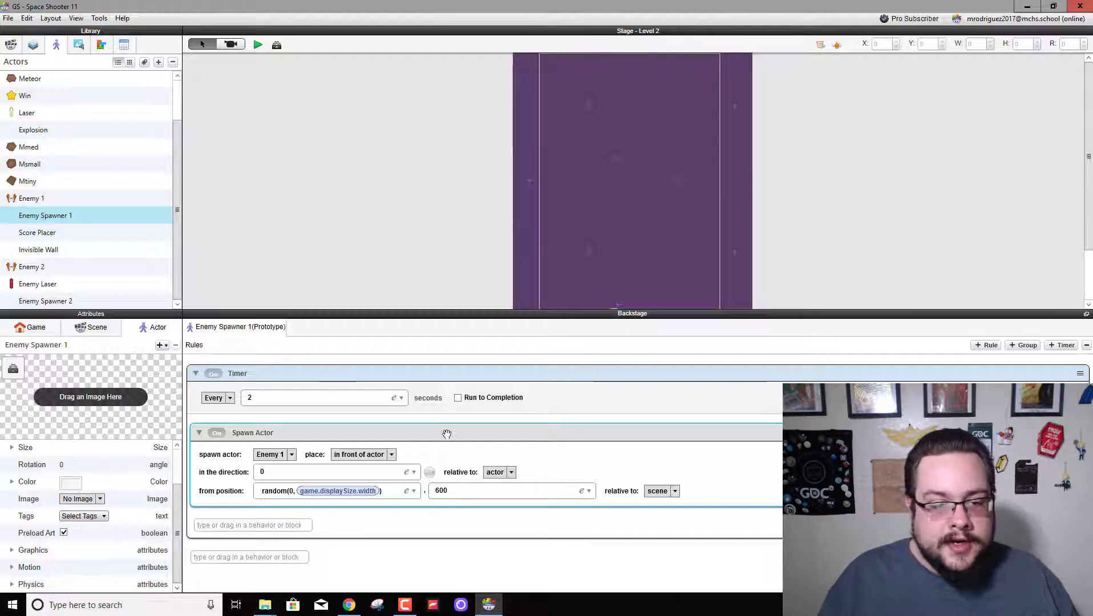
left_click(57, 301)
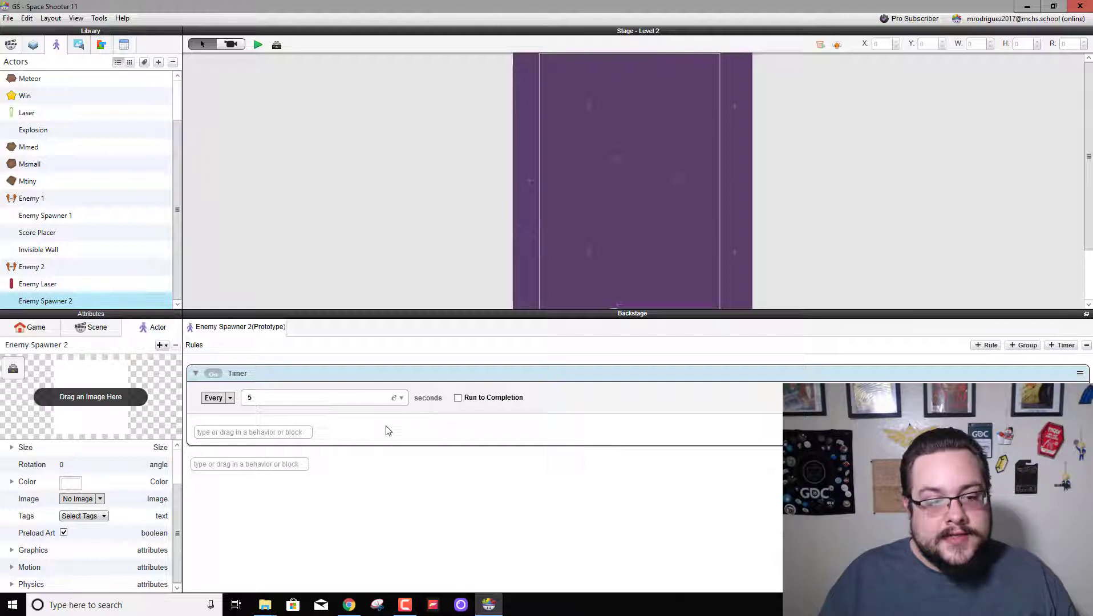
key("ctrl+v")
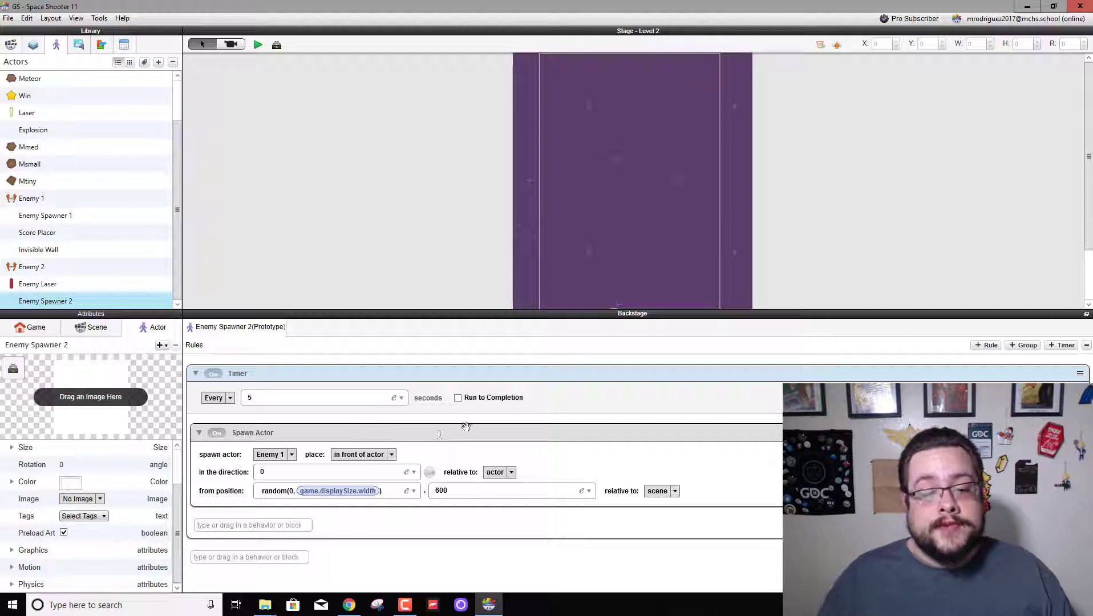
left_click(275, 459)
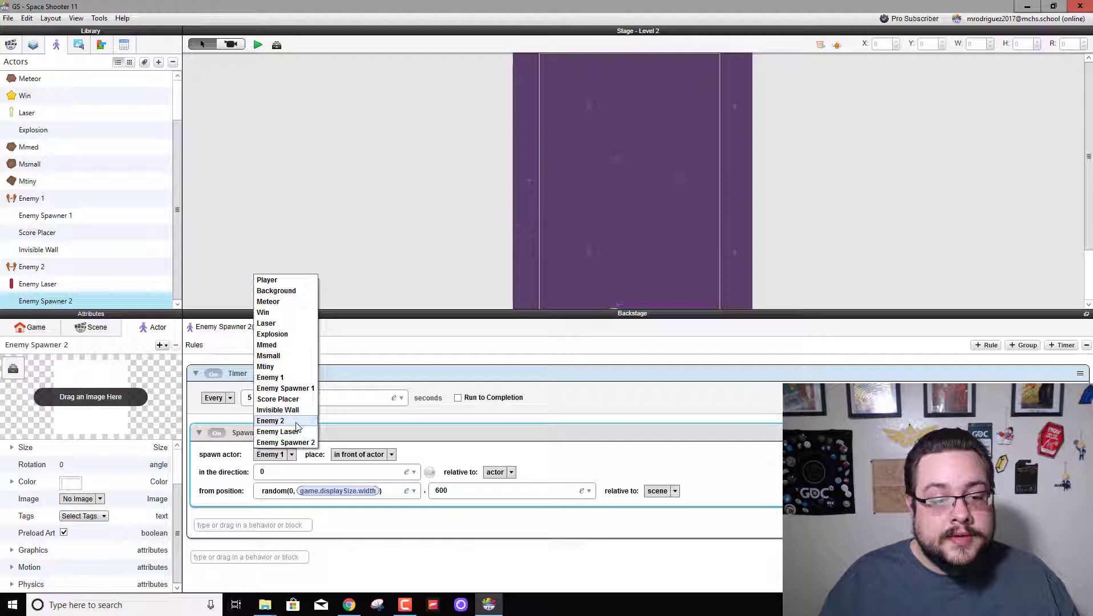
left_click(297, 421)
left_click(242, 274)
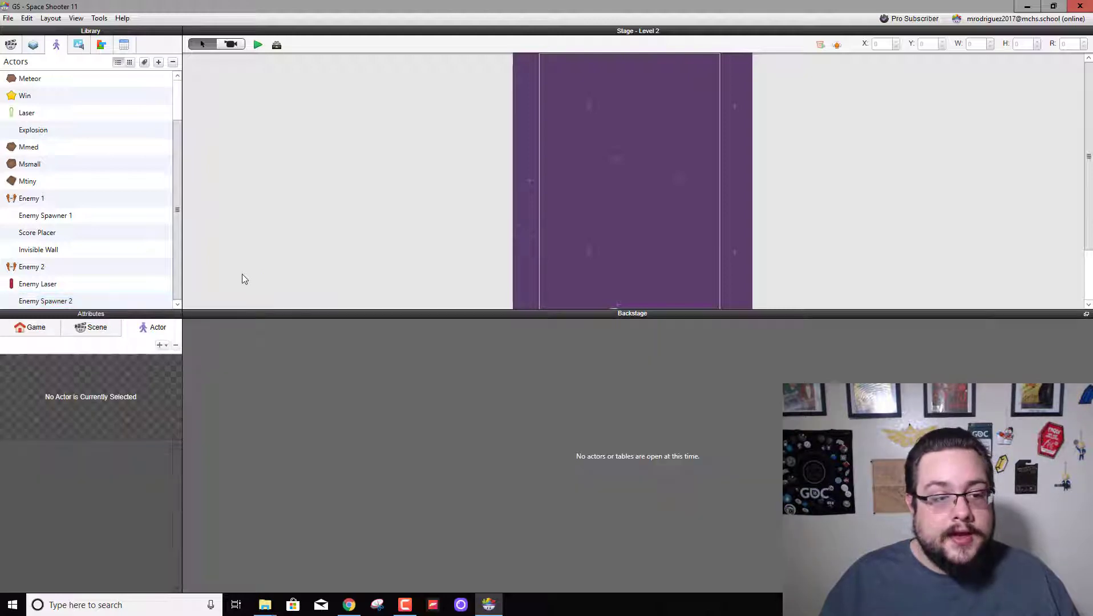
double_click(72, 303)
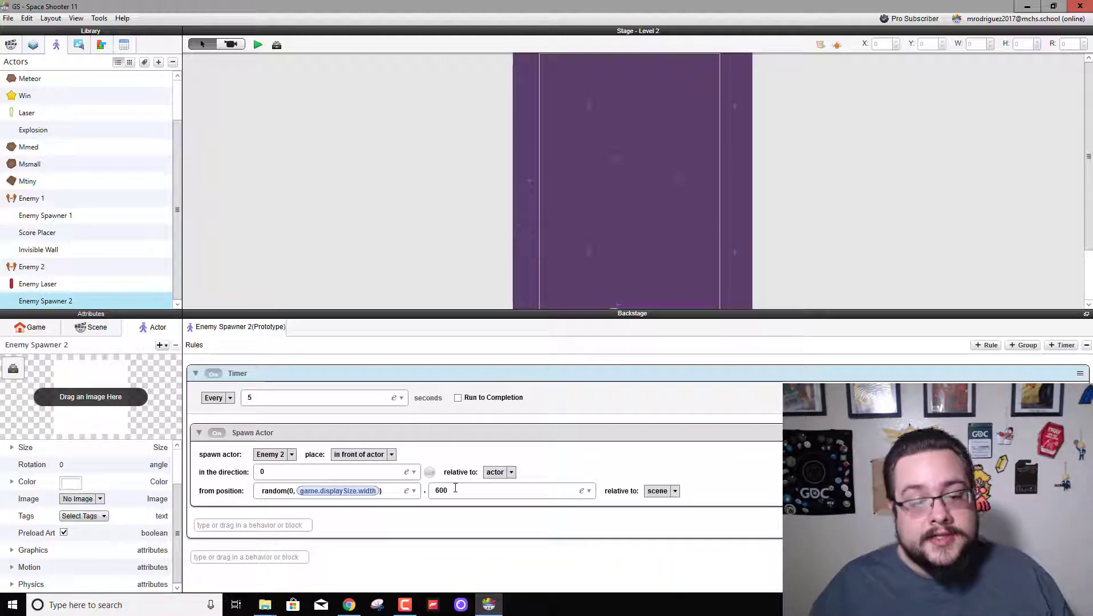
Give Enemy Spawner 1 an After 10 seconds timer that spawns Enemy Spawner 2 once
double_click(137, 217)
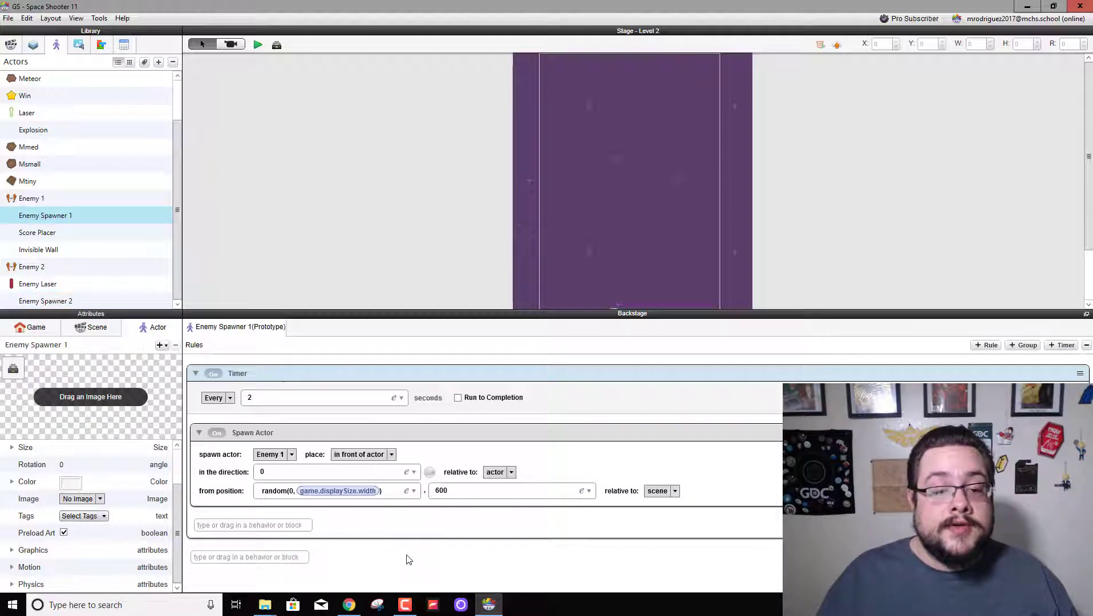
left_click(1061, 348)
scroll(421, 565, "down", 1)
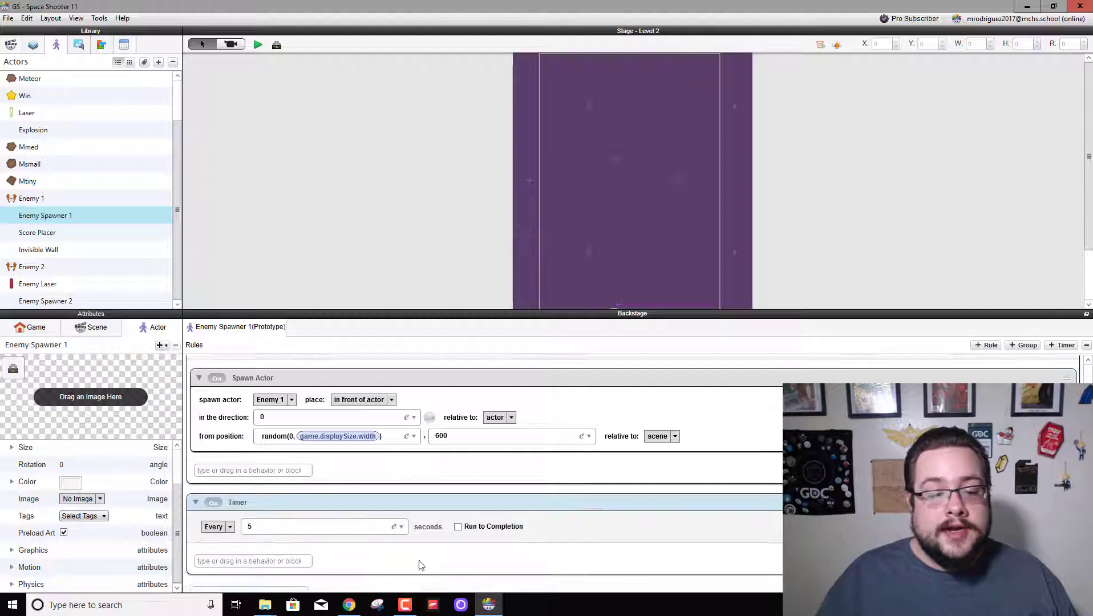
left_click(230, 528)
left_click(219, 550)
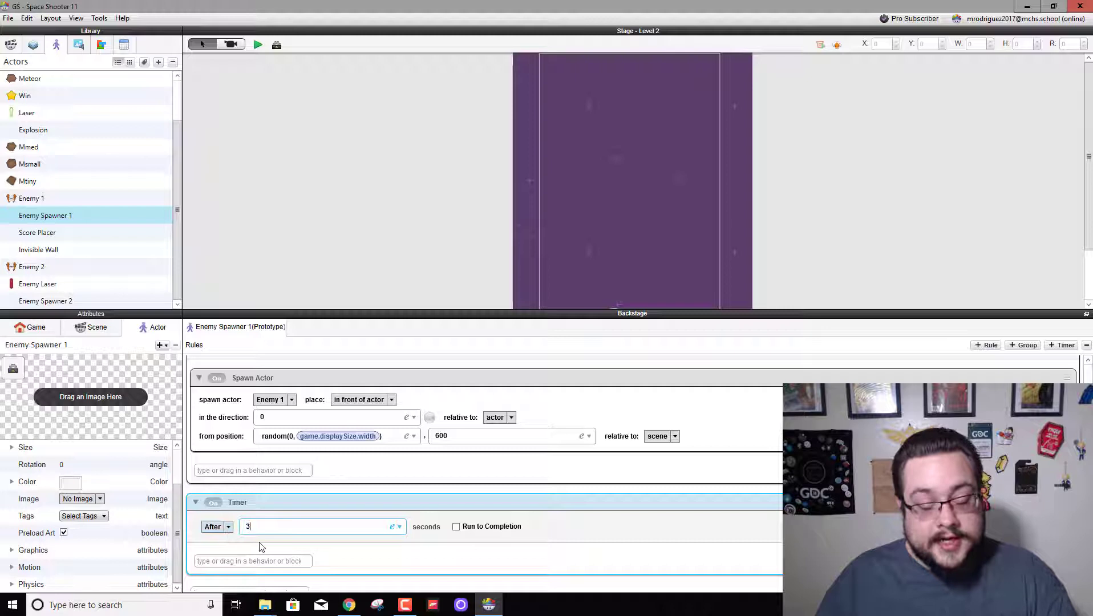
left_click(360, 562)
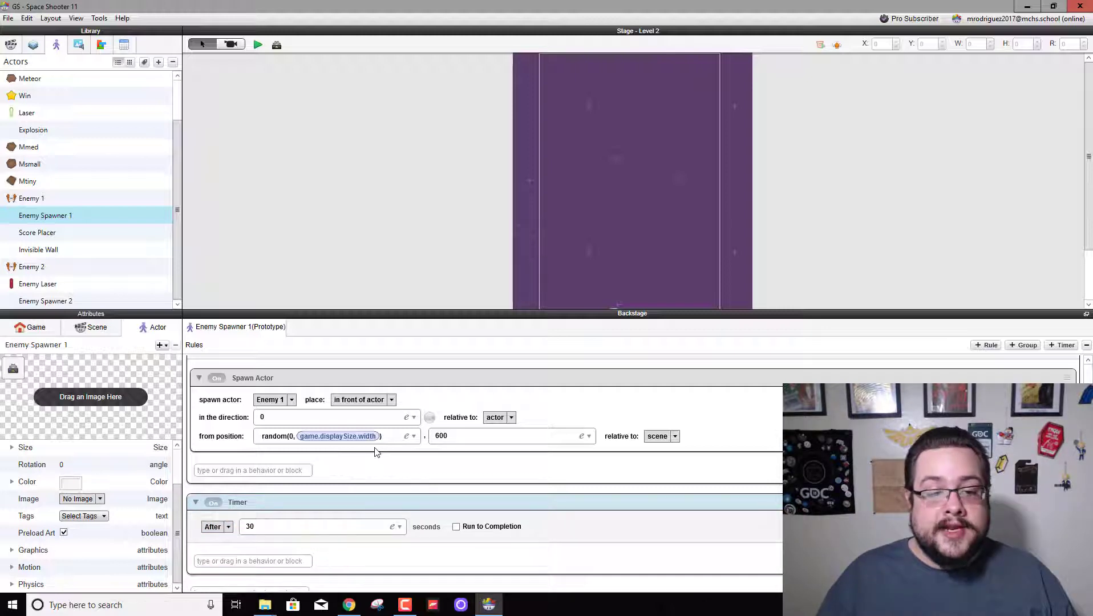
type("spawn Actor")
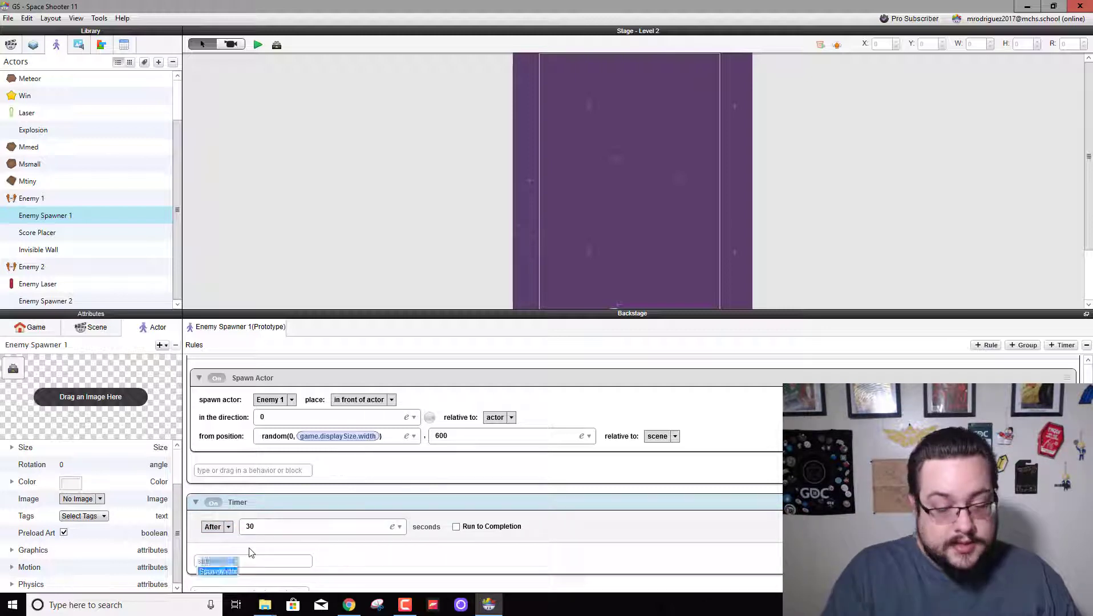
left_click(218, 571)
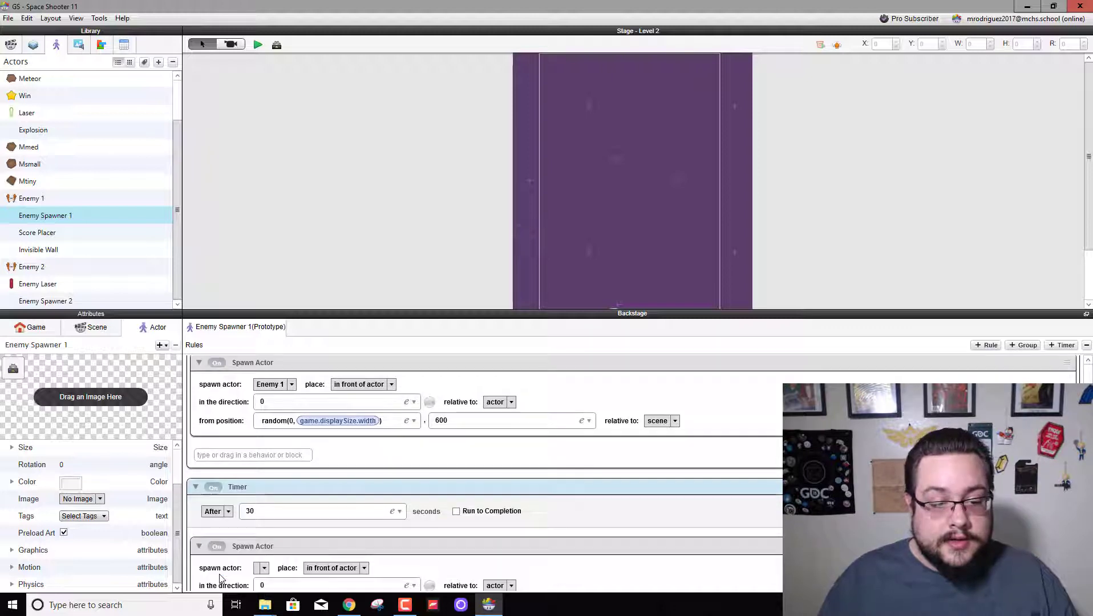
left_click(261, 568)
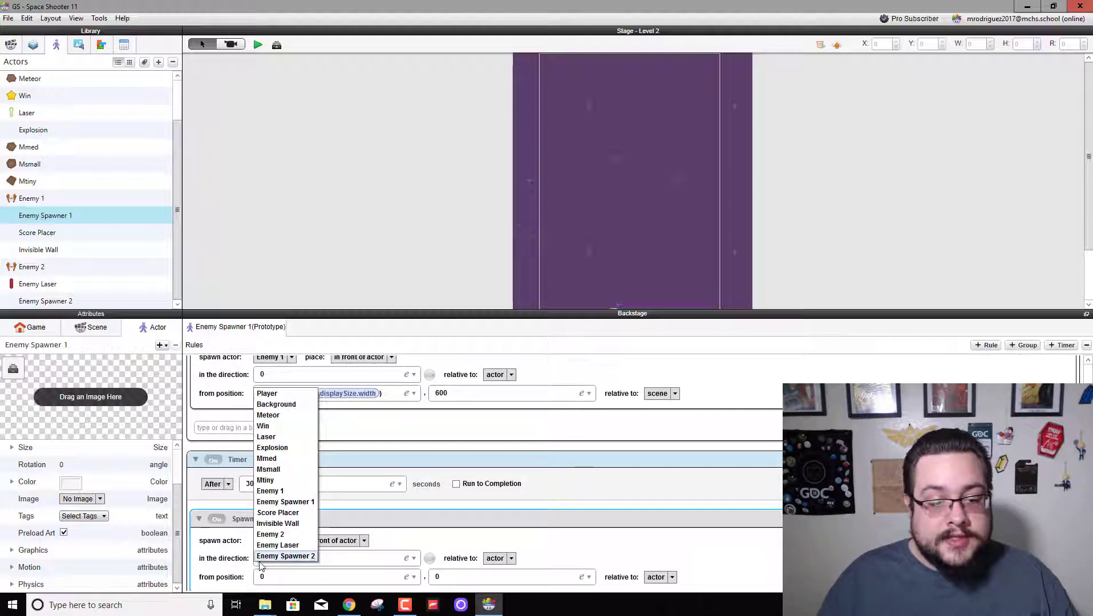
left_click(260, 559)
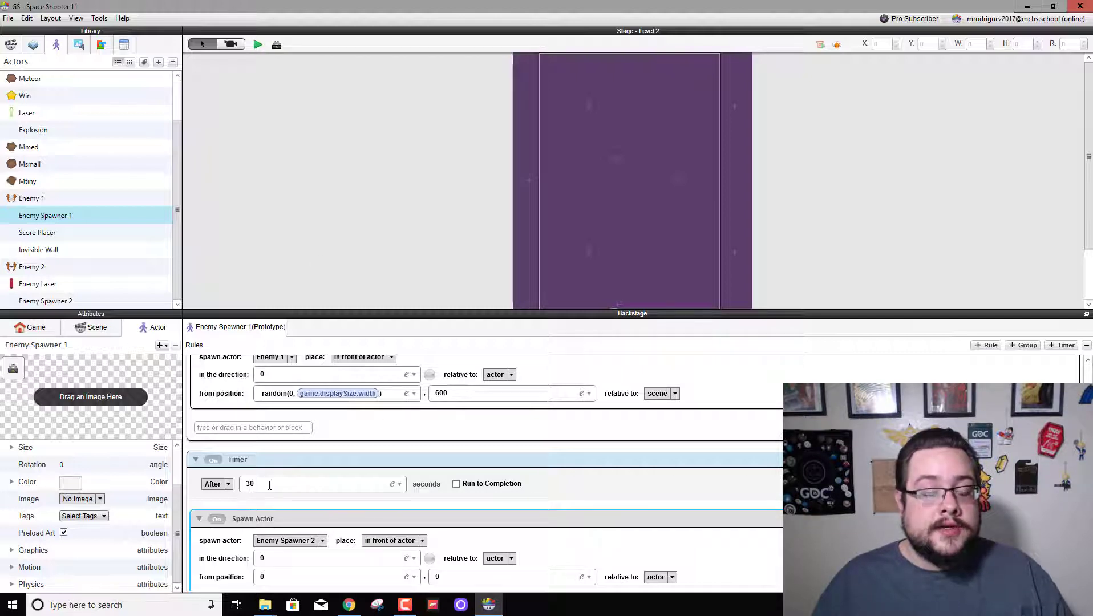
left_click(294, 489)
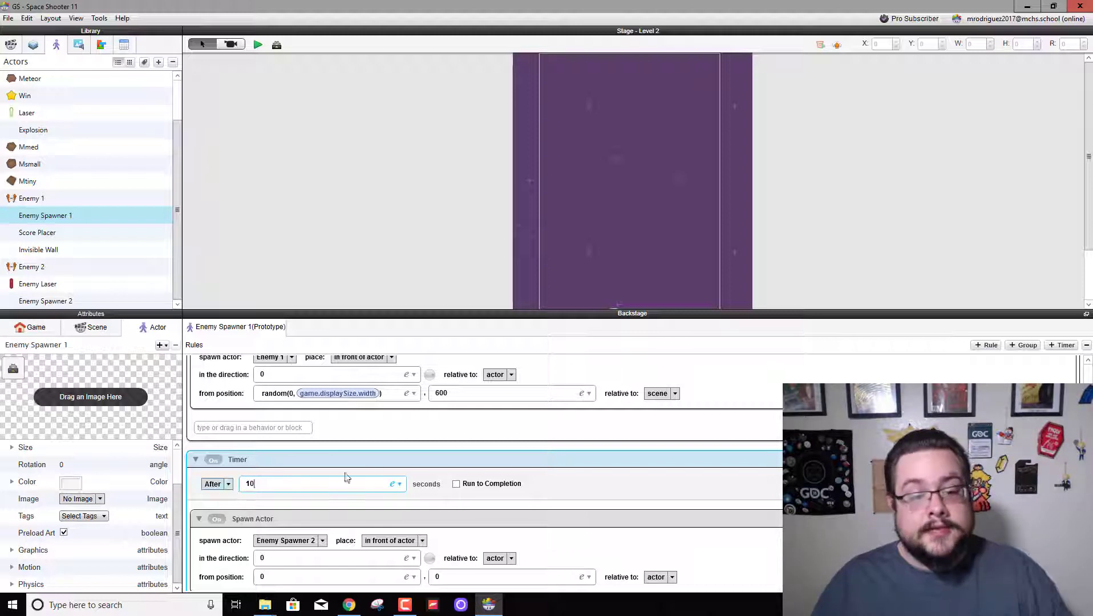
Play-test the level with the arrow keys as Enemy 2 ships and red lasers appear, reaching score 12
left_click(257, 45)
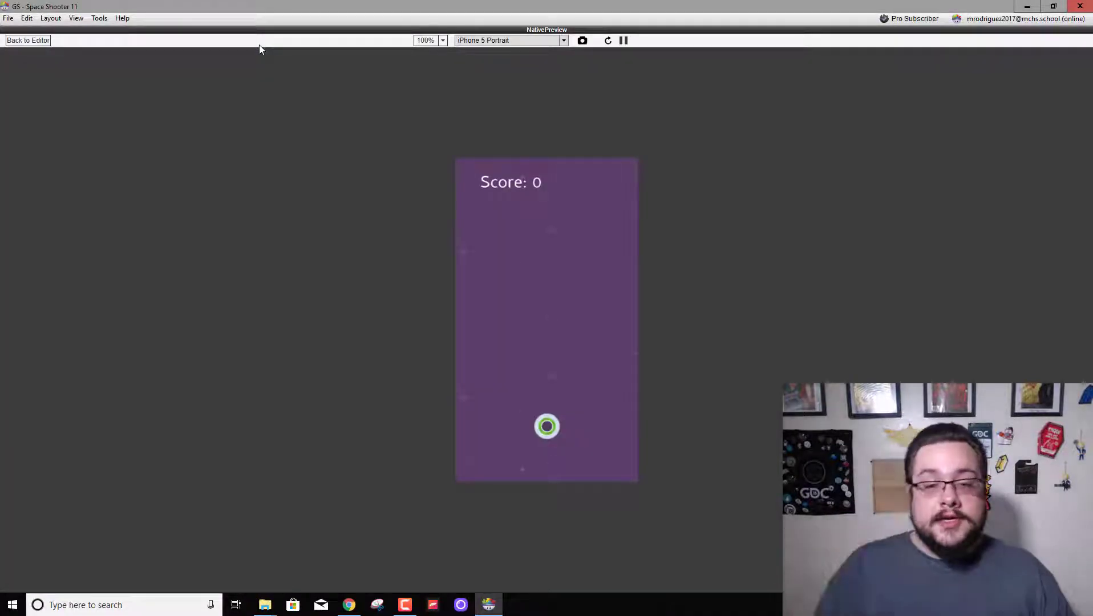
key("Left")
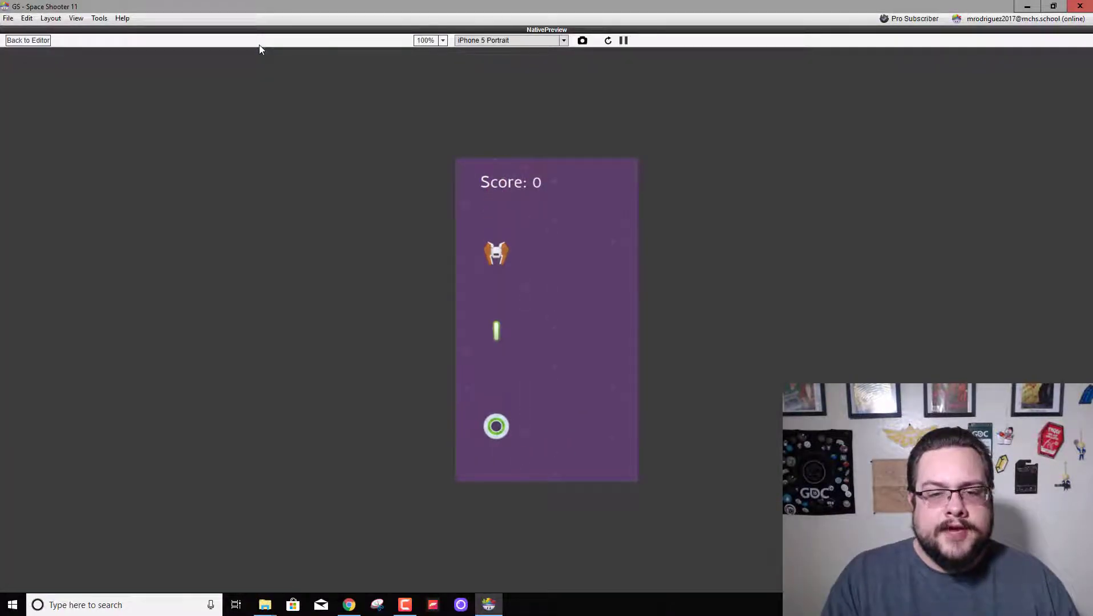
key("Right")
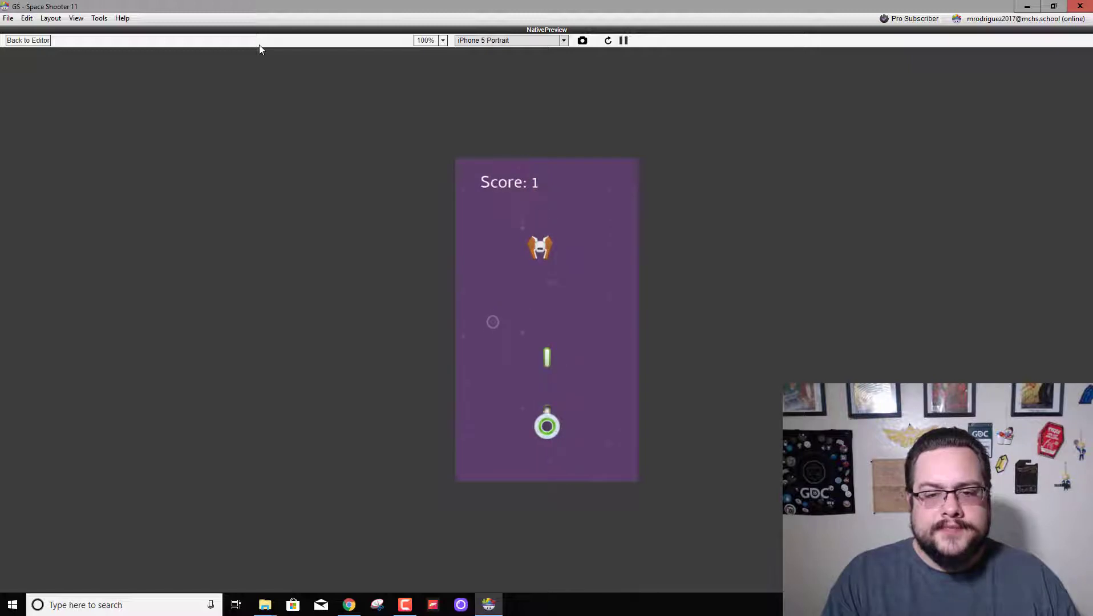
key("Right")
key("Left")
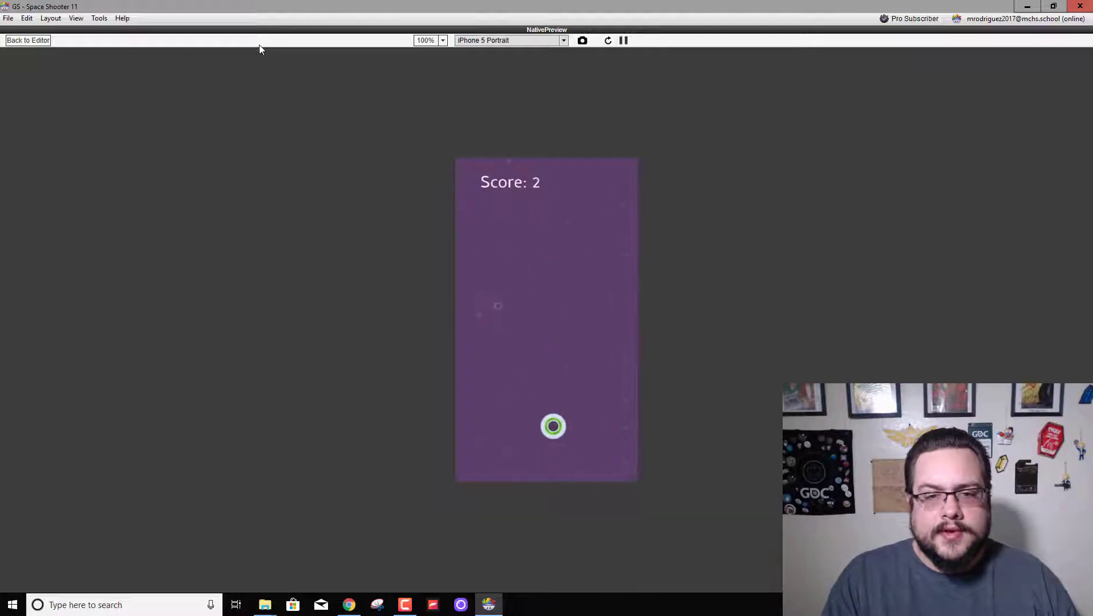
key("Right")
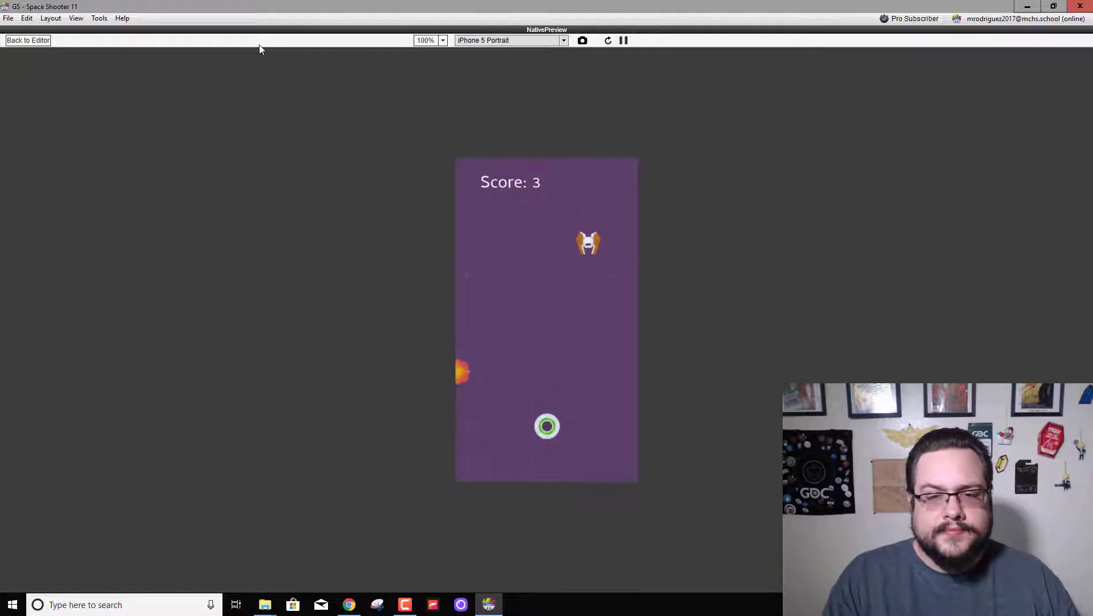
key("Left")
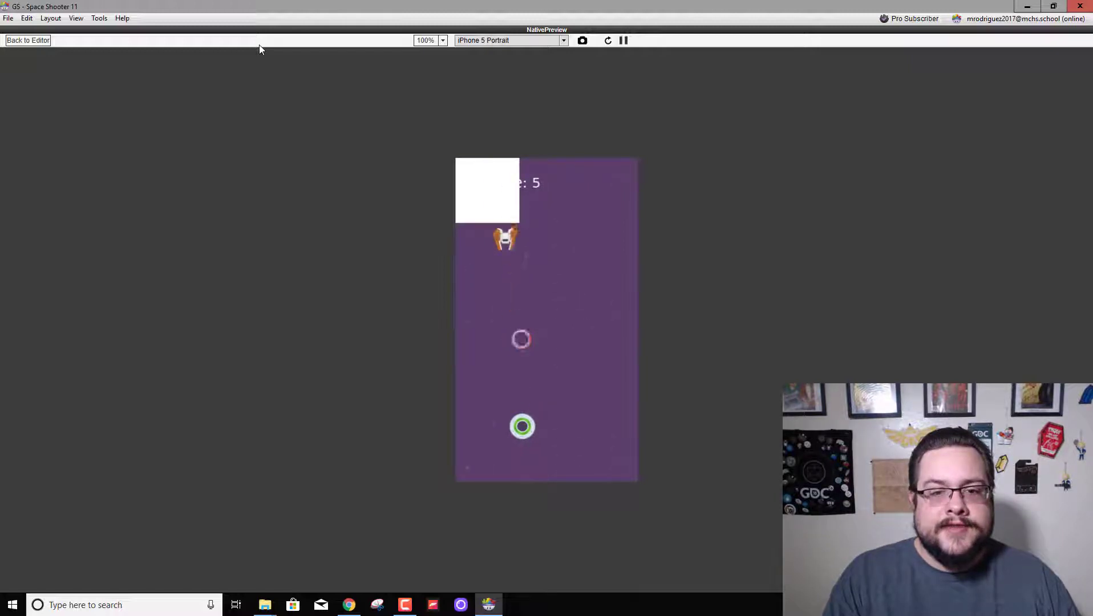
key("Left")
key("Right")
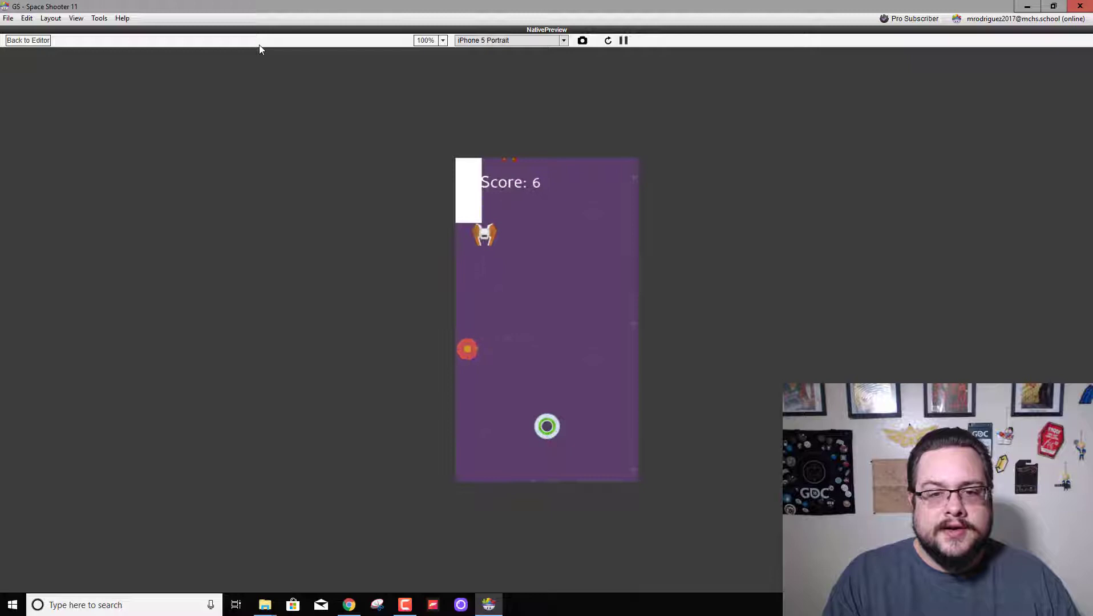
key("Left")
key("Right")
key("Left")
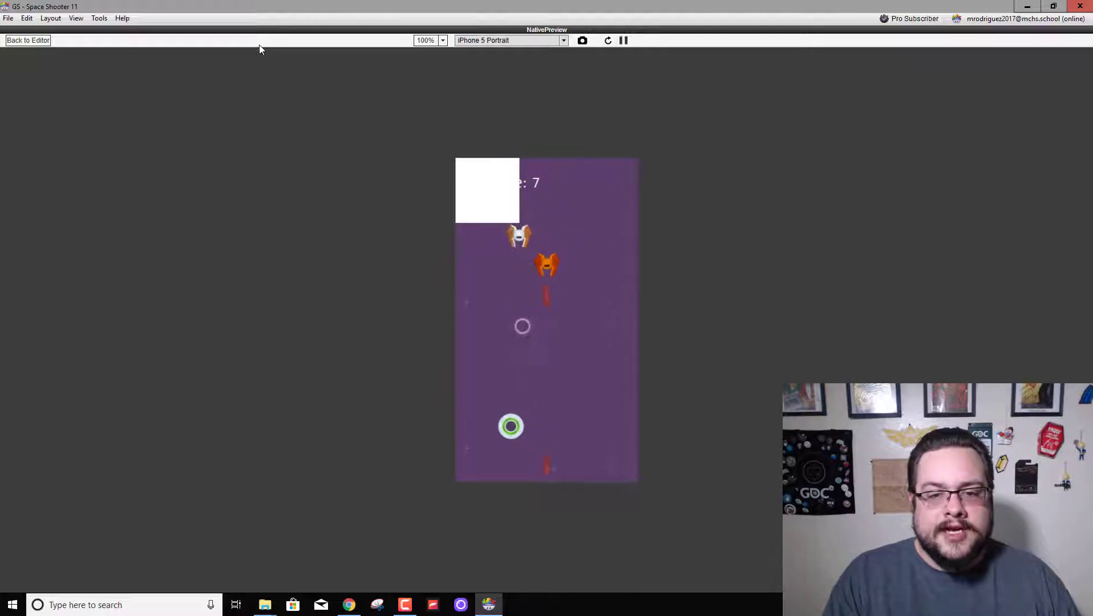
key("Right")
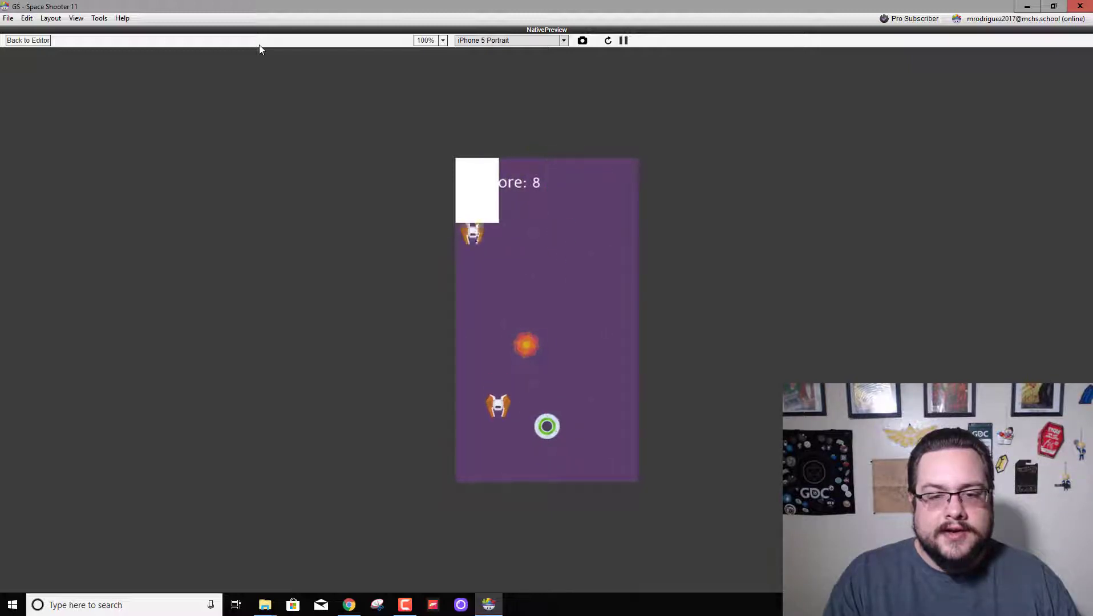
key("Left")
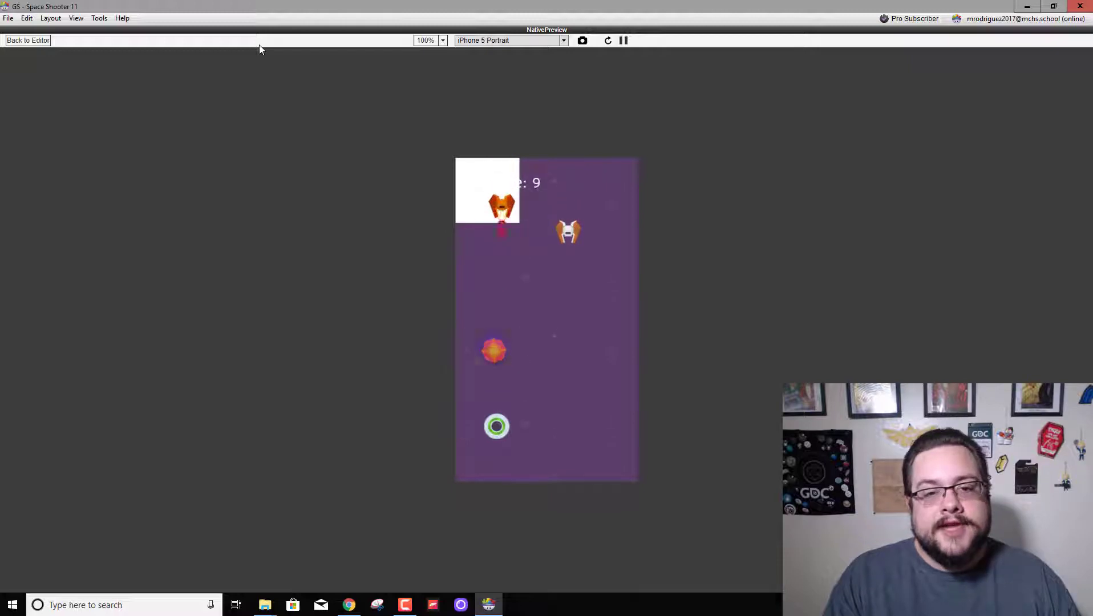
key("Right")
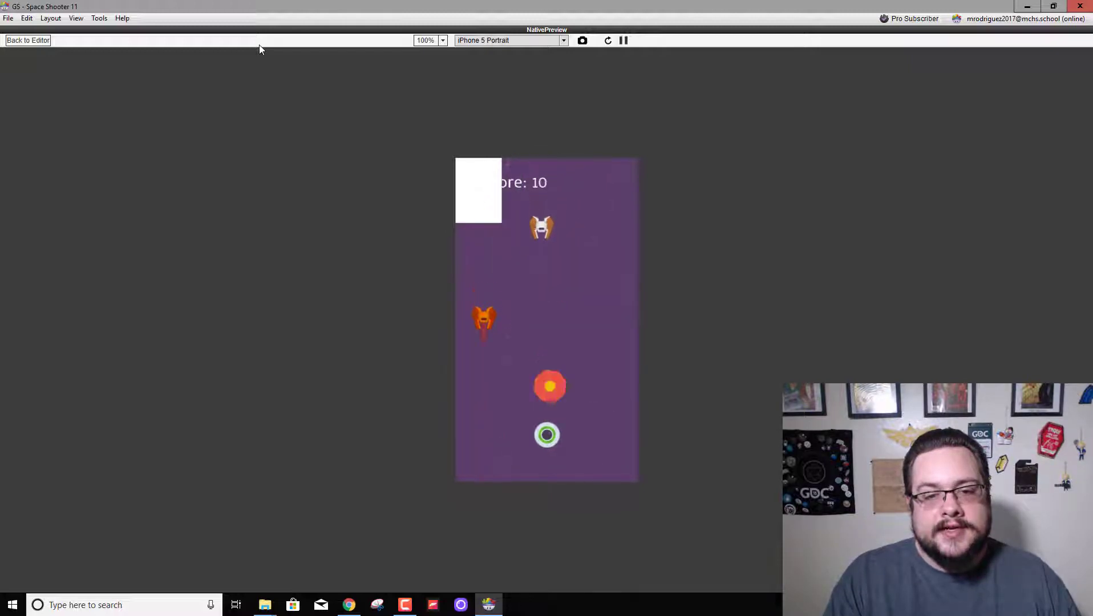
key("Down")
key("Left")
key("Right")
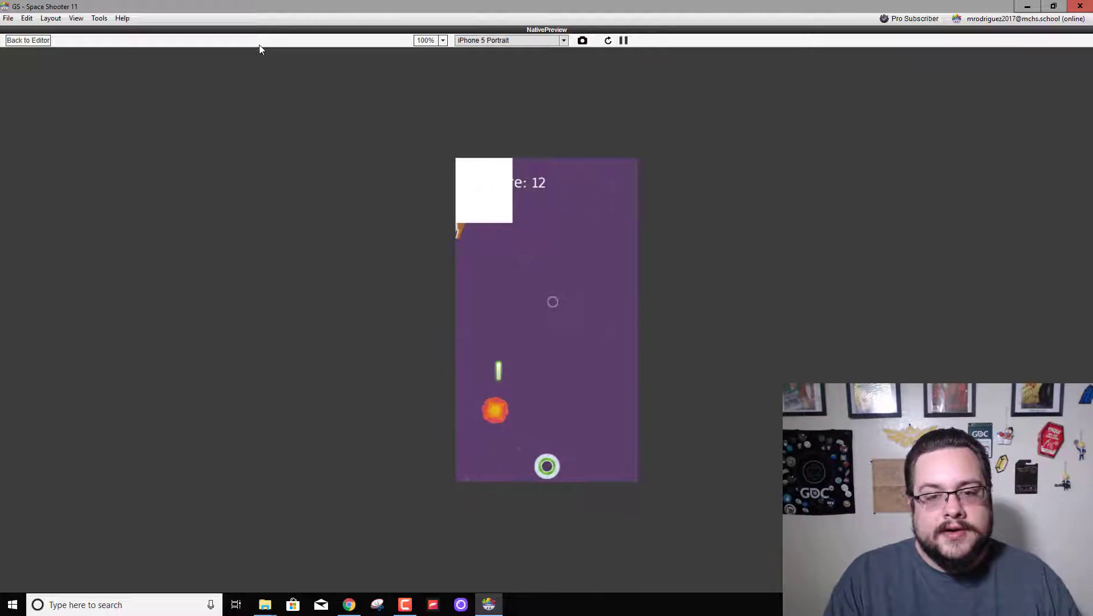
key("Left")
key("Up")
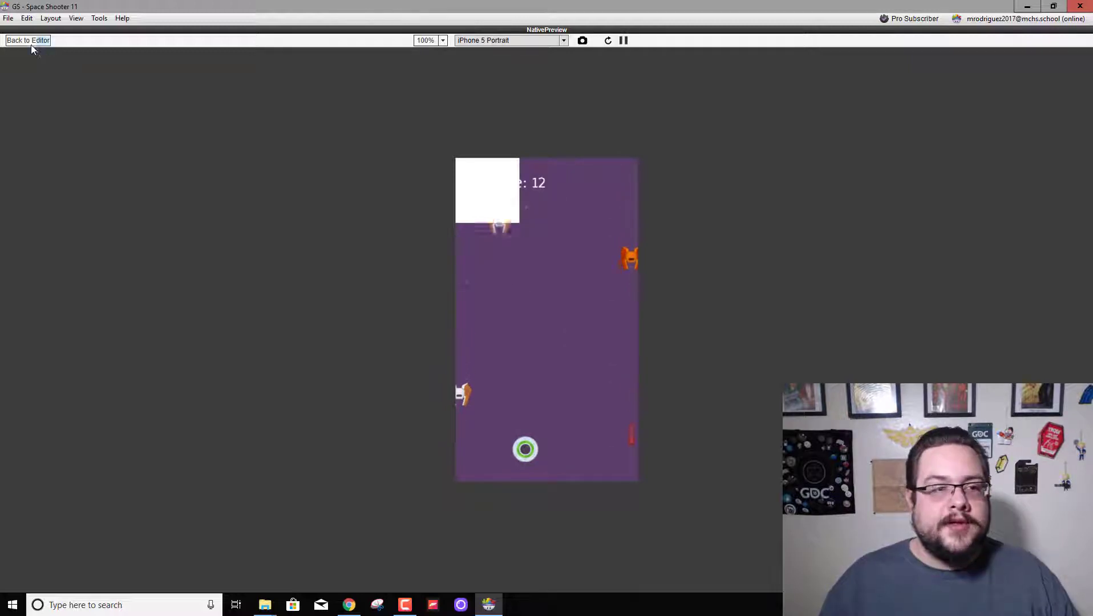
Back in the editor, set Enemy Spawner 2's colour Alpha from 1 to 0
left_click(28, 43)
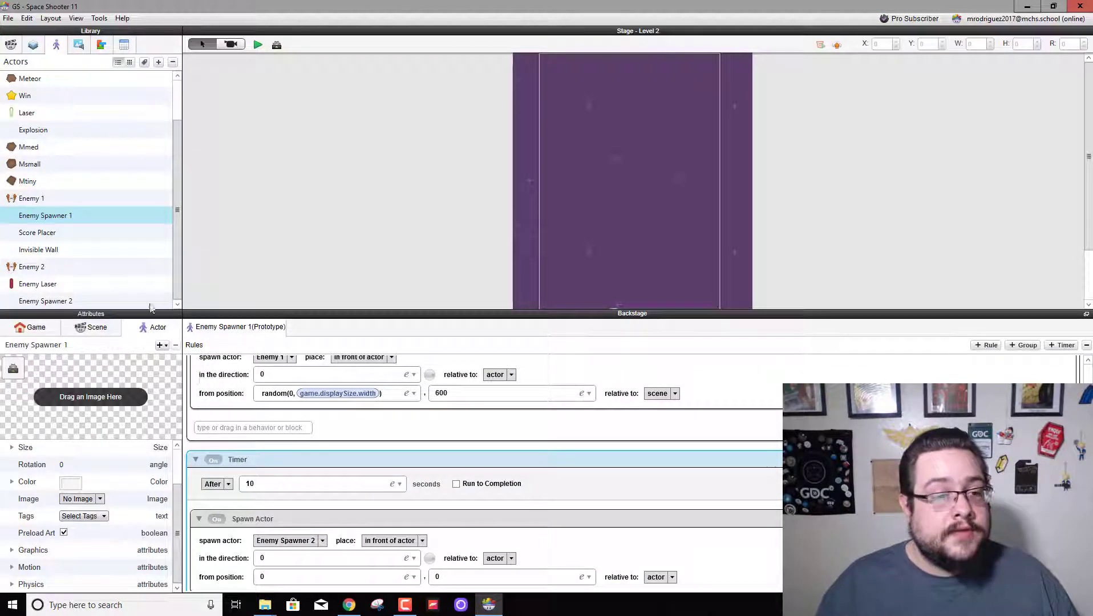
left_click(50, 304)
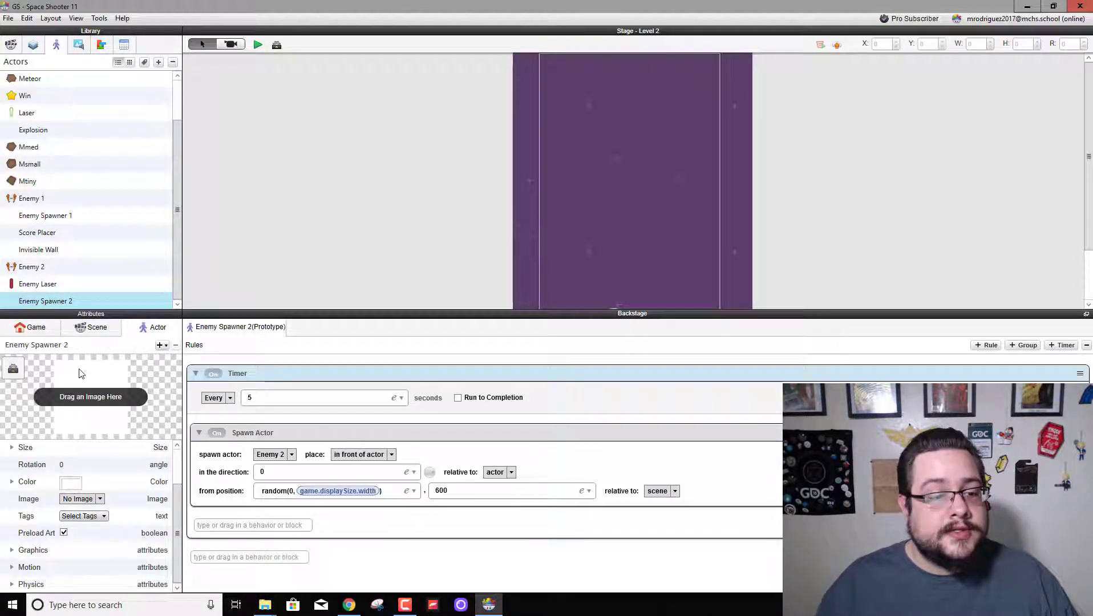
left_click(12, 483)
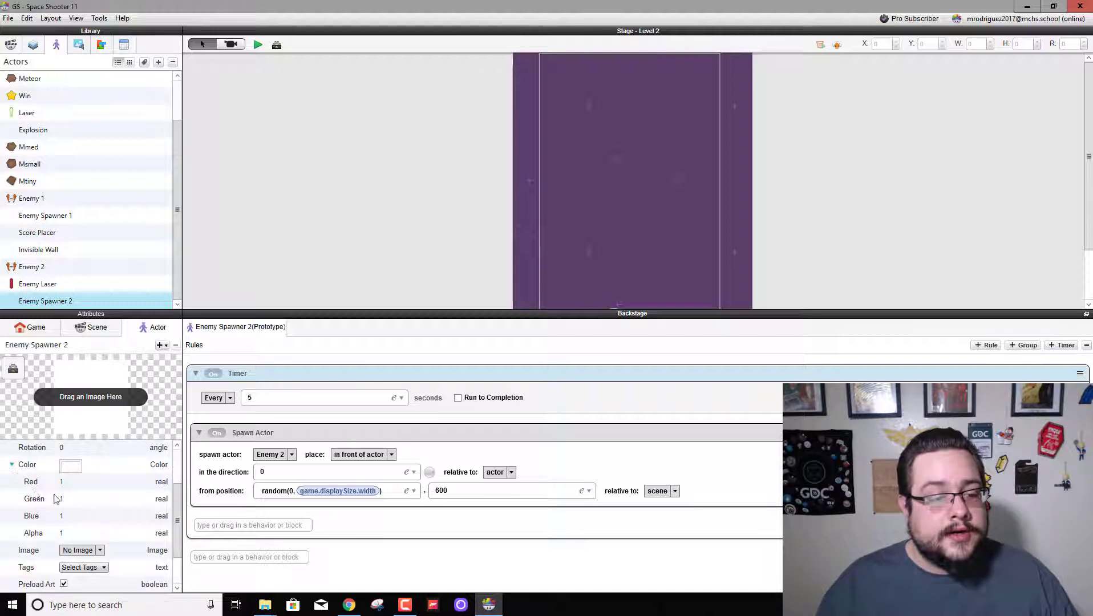
left_click(67, 535)
key("Return")
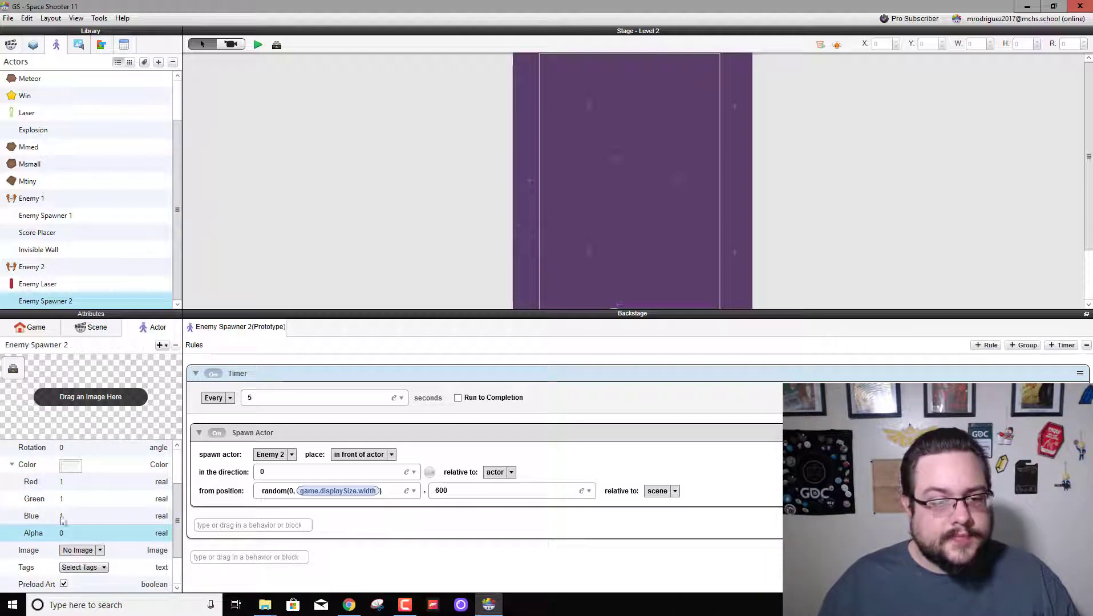
Play-test with the spawner now invisible, steering and shooting enemies until the score reaches 19
left_click(259, 46)
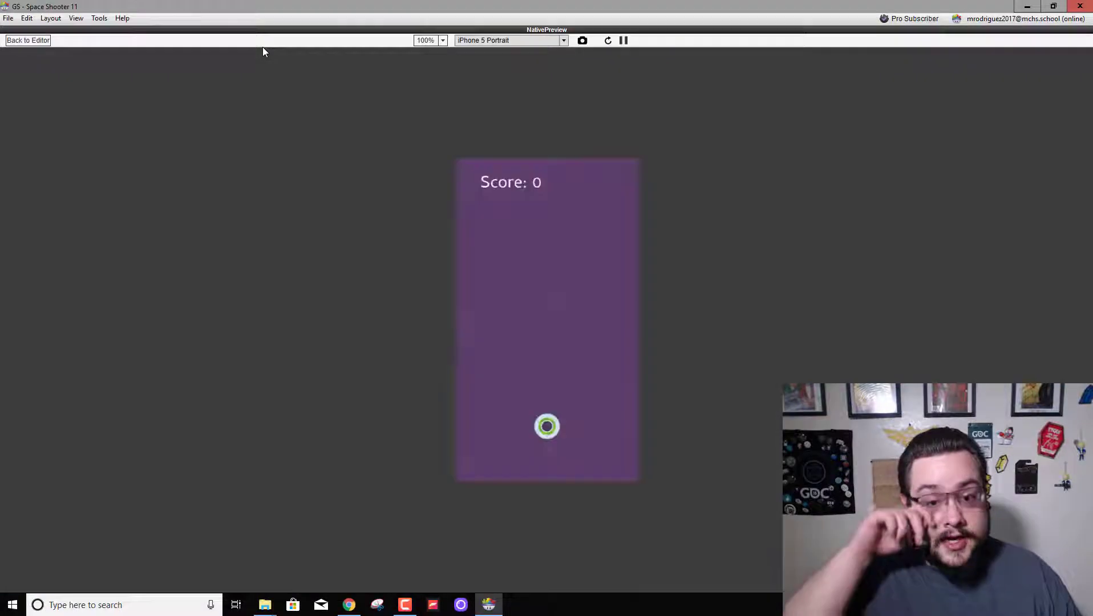
key("Left")
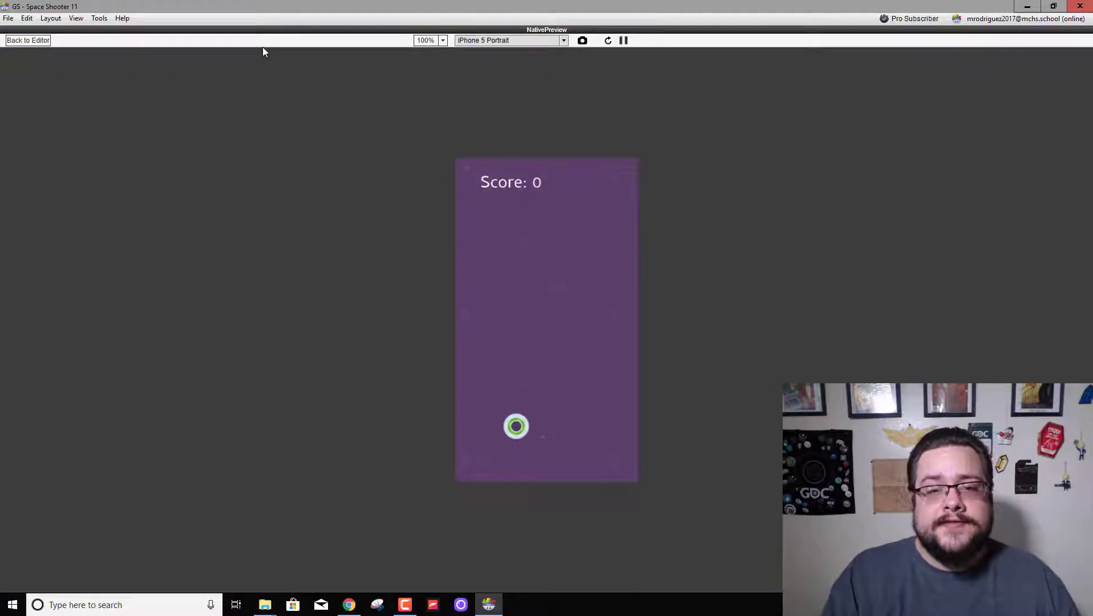
key("Right")
key("Left")
key("Right")
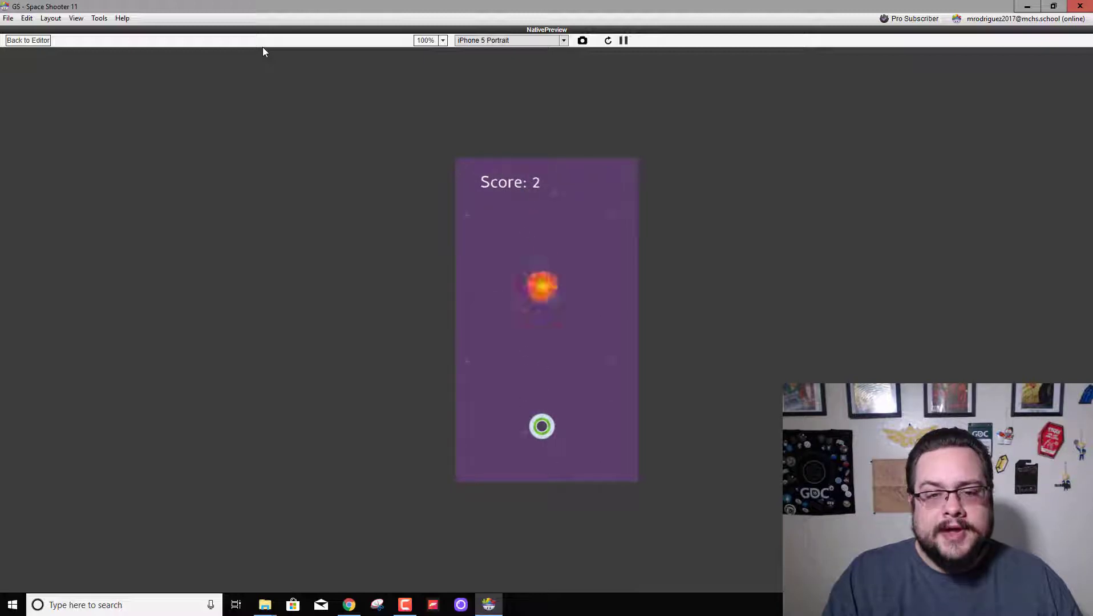
key("Right")
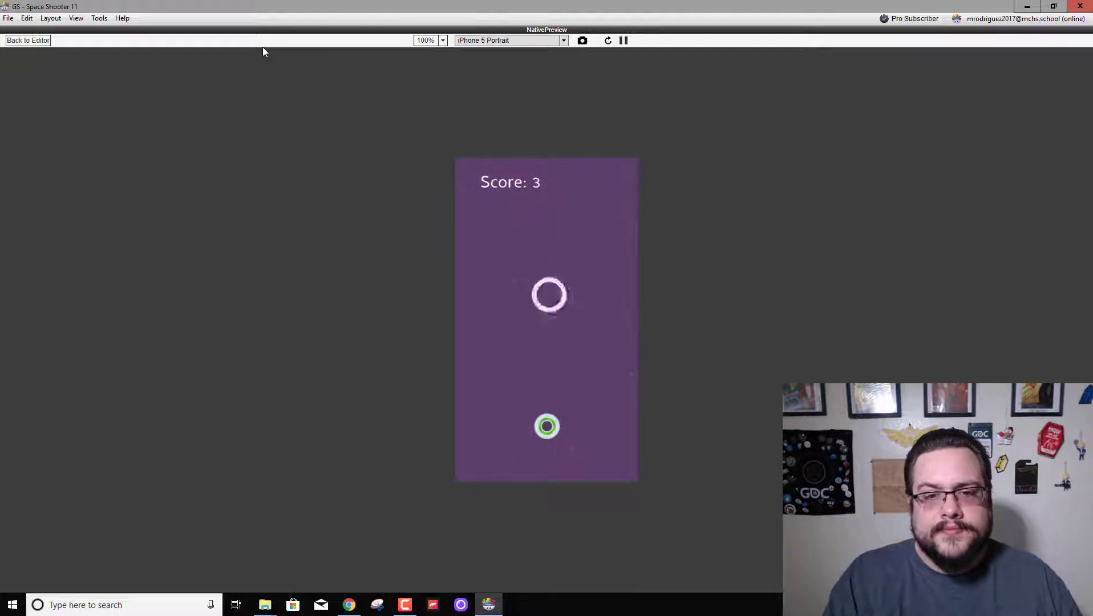
key("Left")
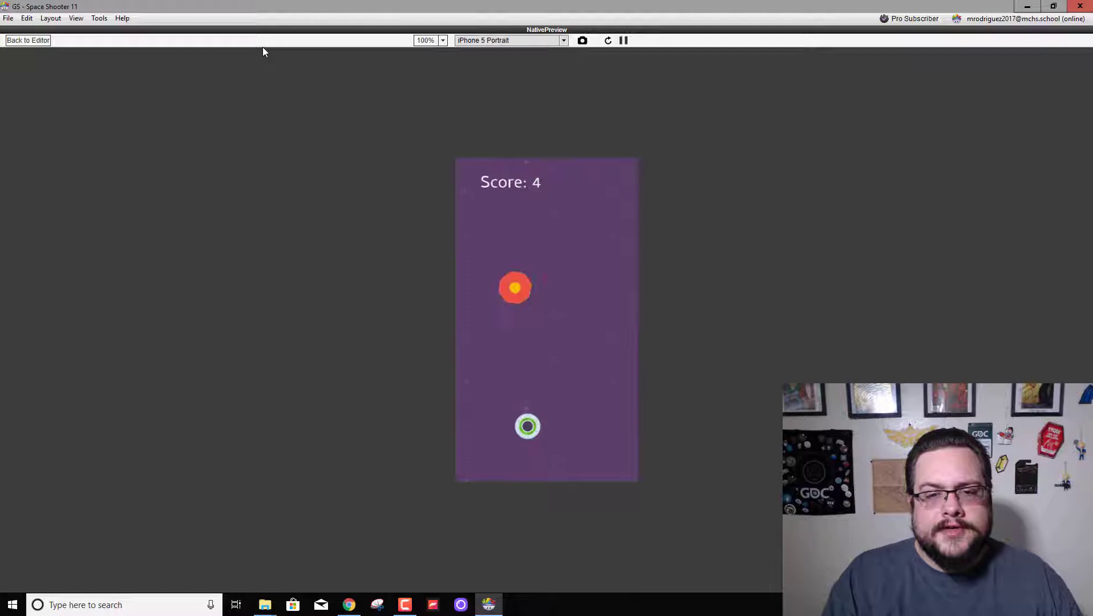
key("Left")
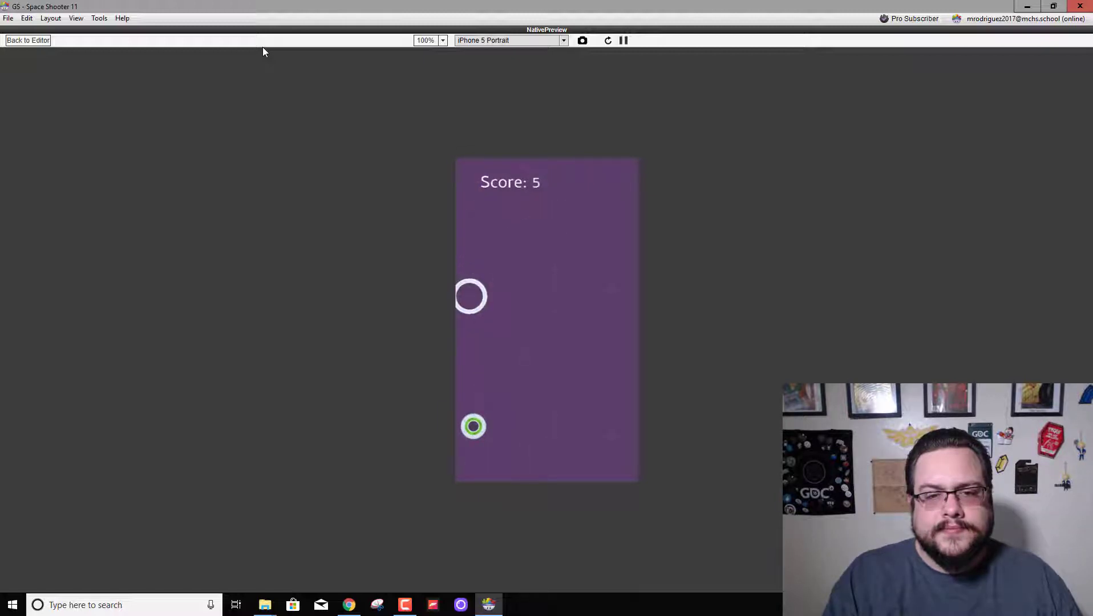
key("Right")
key("Right")
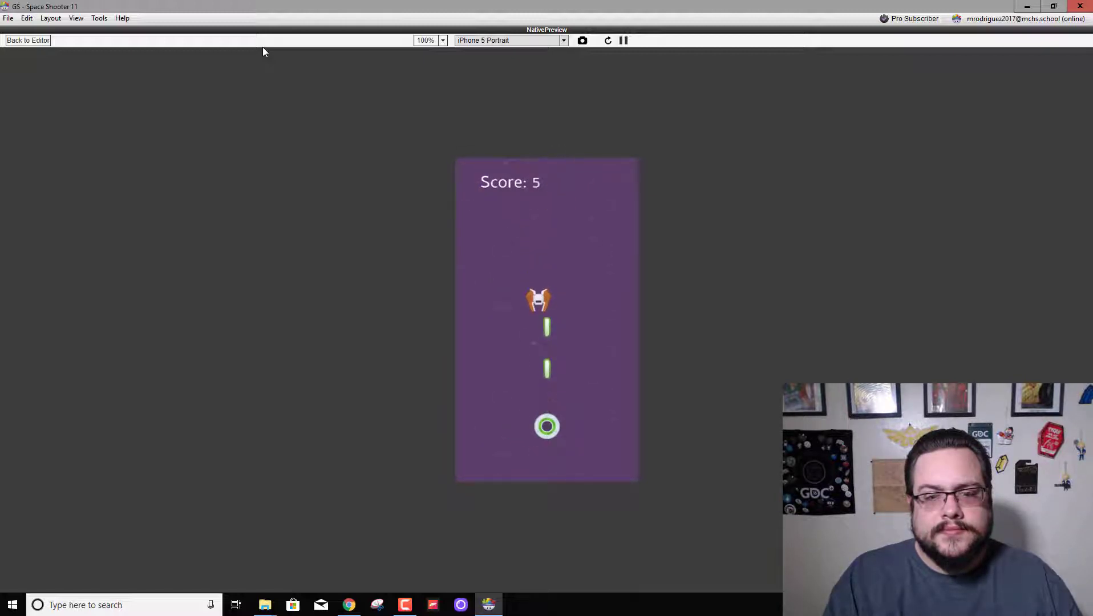
key("Right")
key("Left")
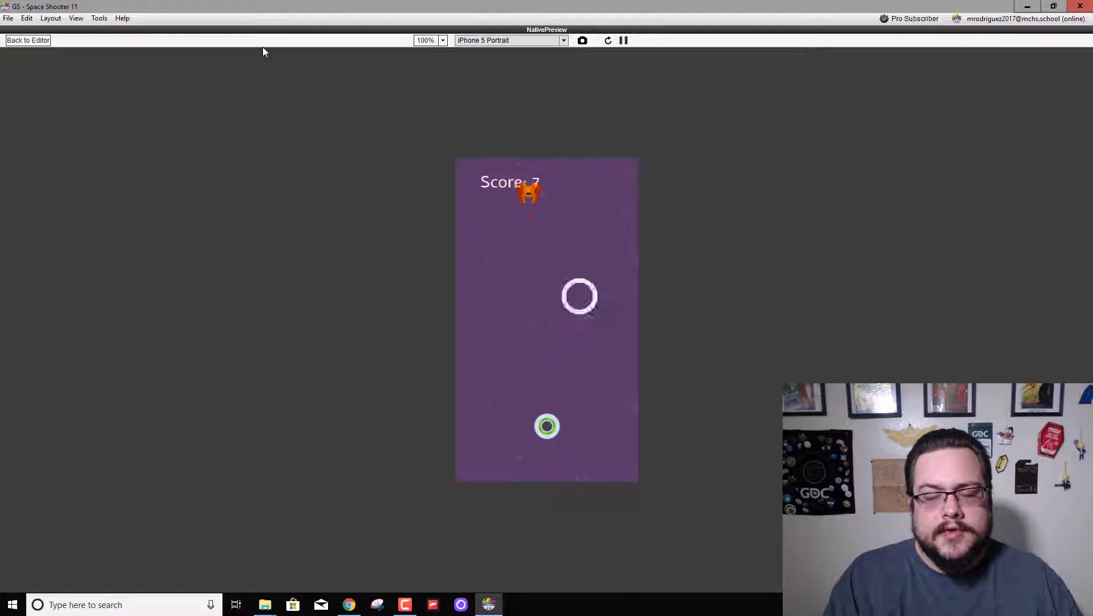
key("Right")
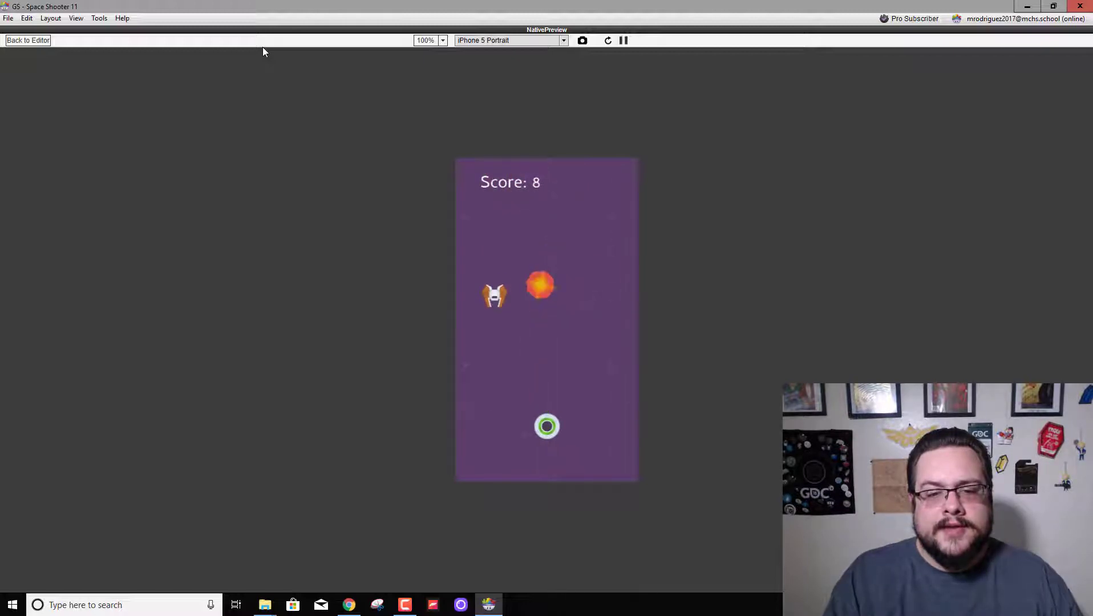
key("Left")
key("Right")
key("Up")
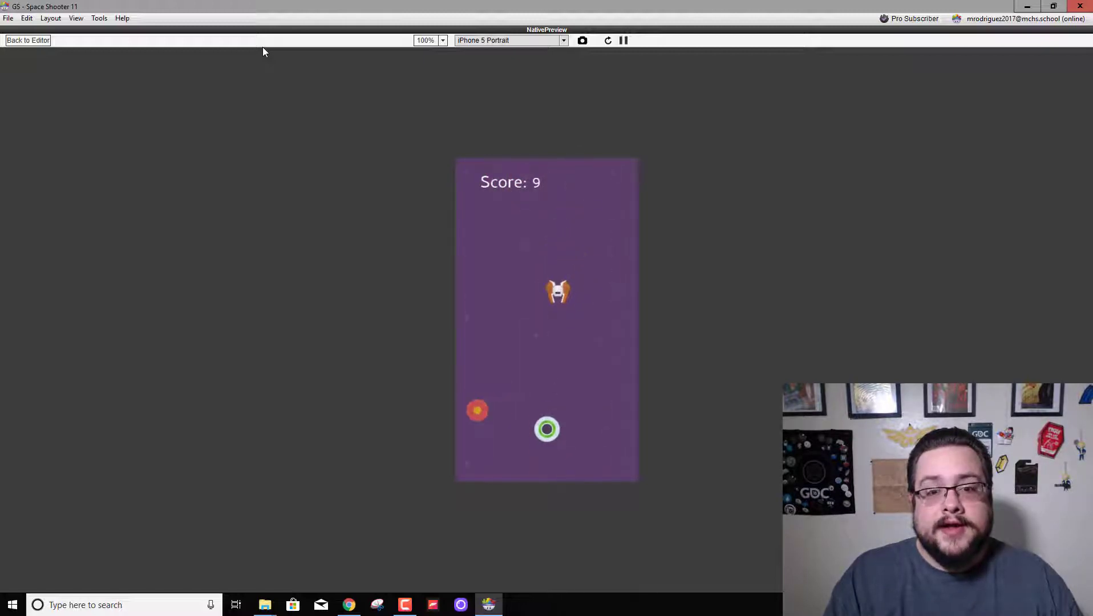
key("Left")
key("Right")
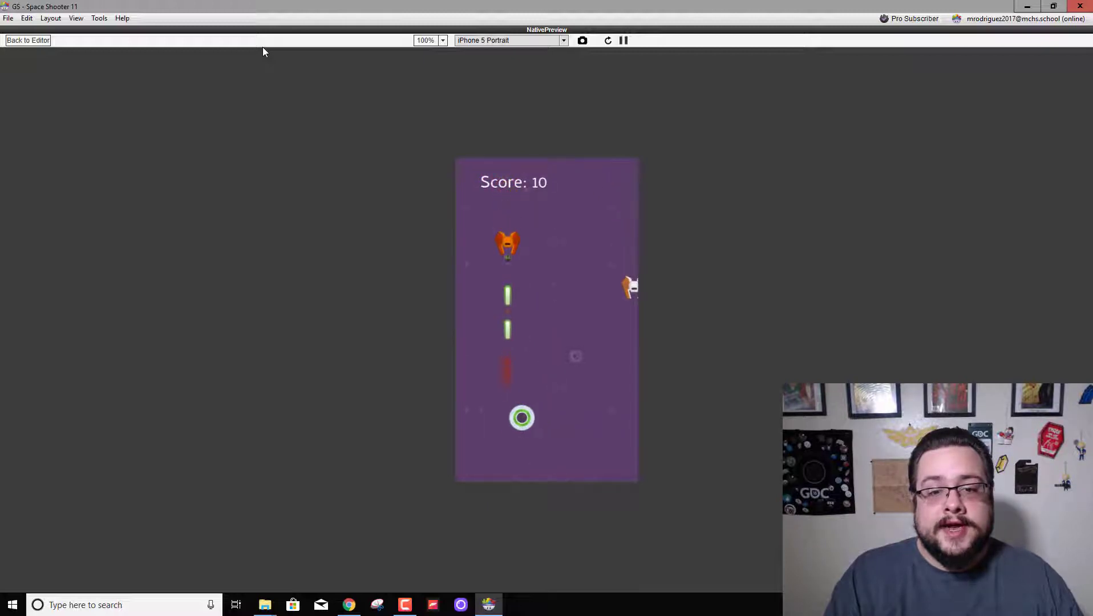
key("Left")
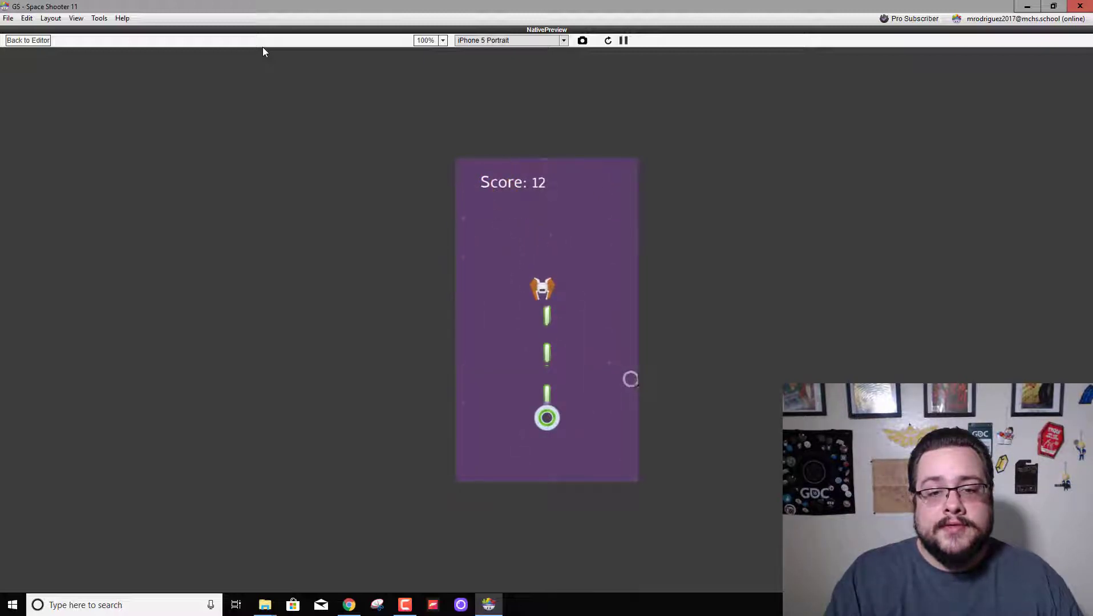
key("Left")
key("Right")
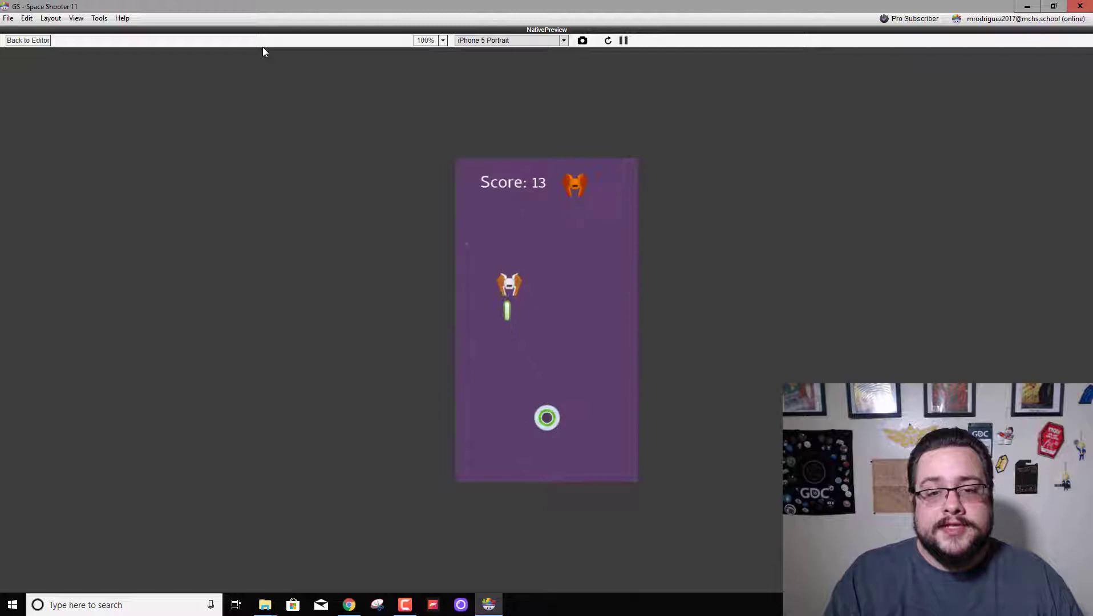
key("Right")
key("Left")
key("Right")
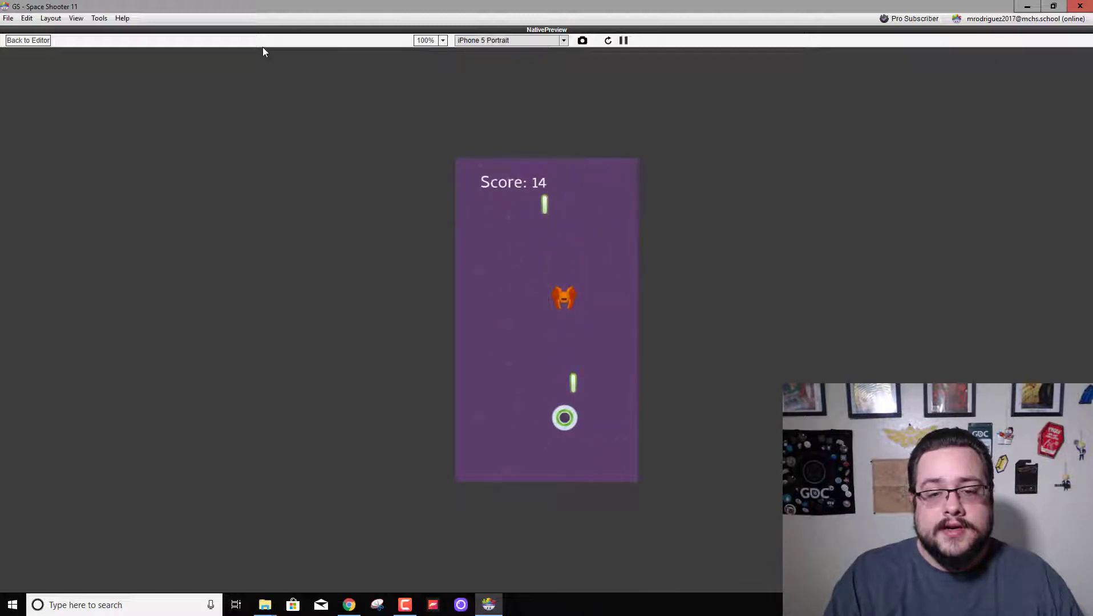
key("Left")
key("Right")
key("Left")
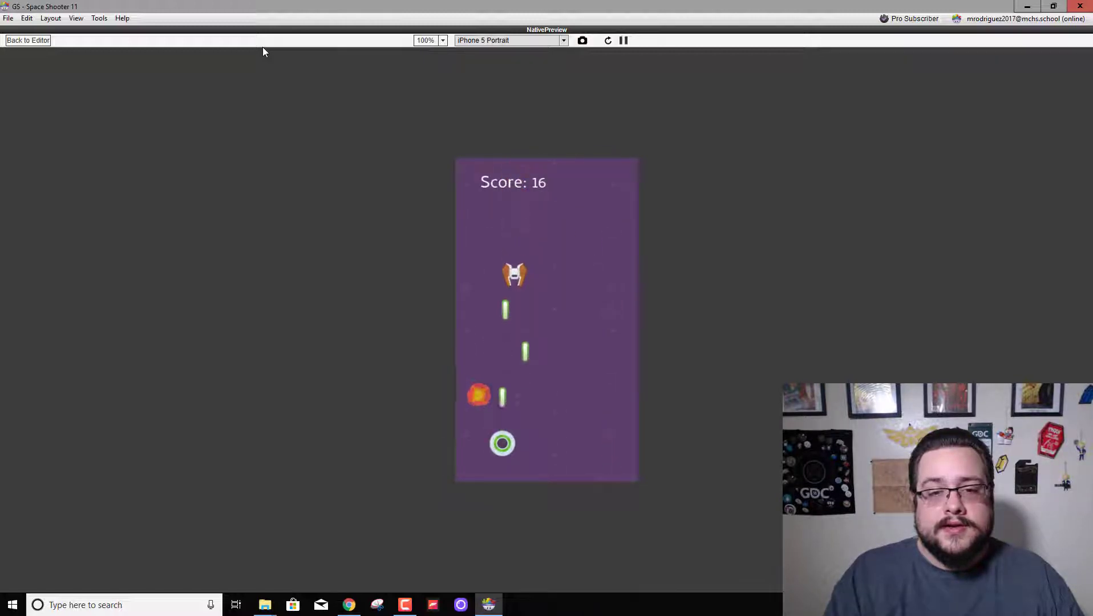
key("Right")
key("Left")
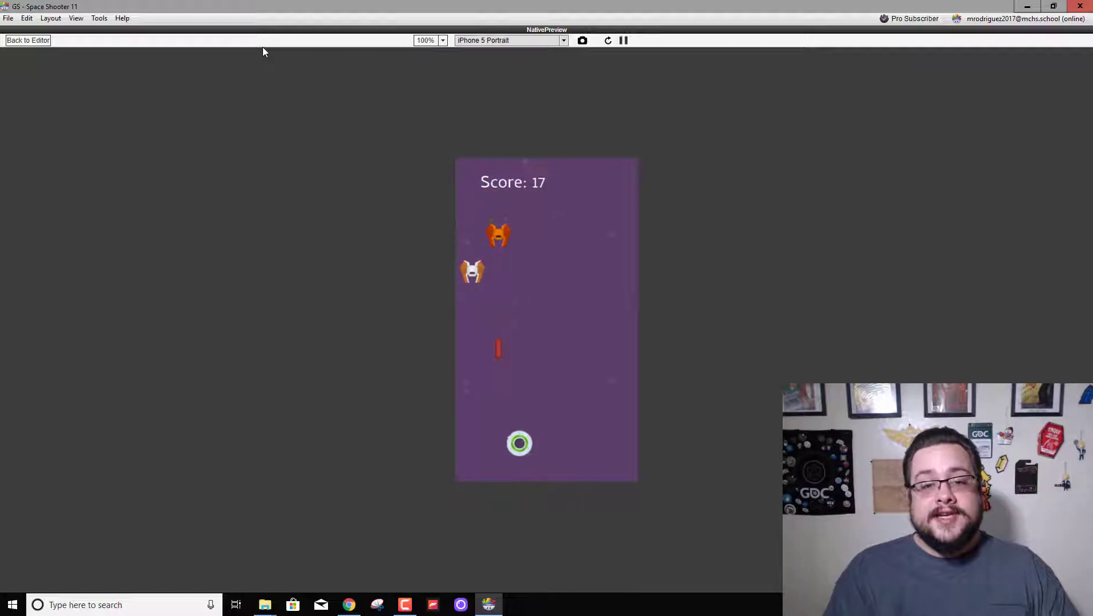
key("Right")
key("Left")
key("Left")
key("Right")
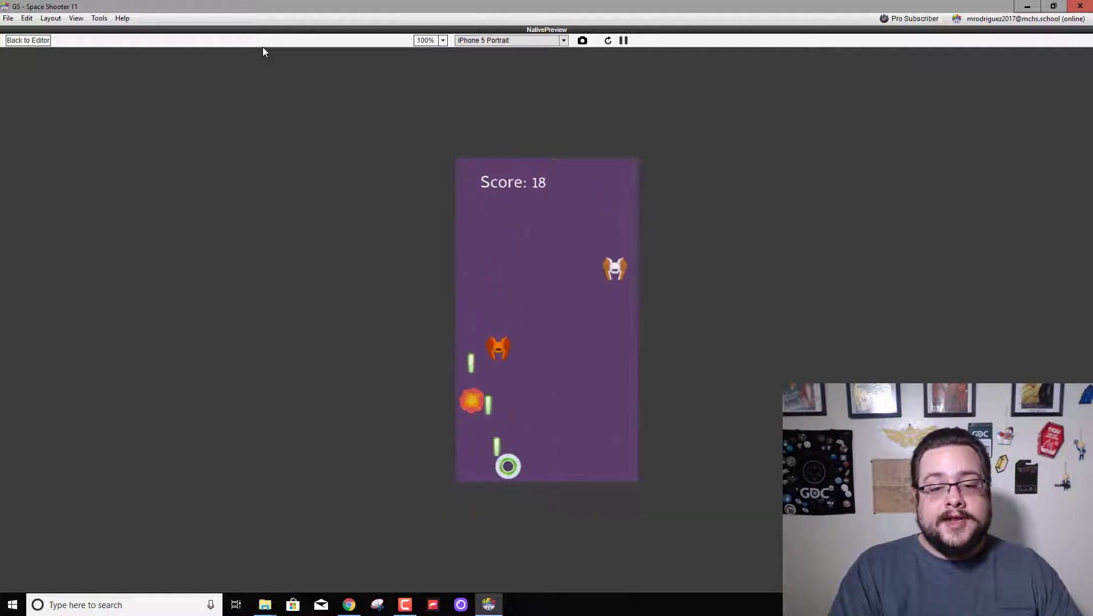
key("Left")
key("Up")
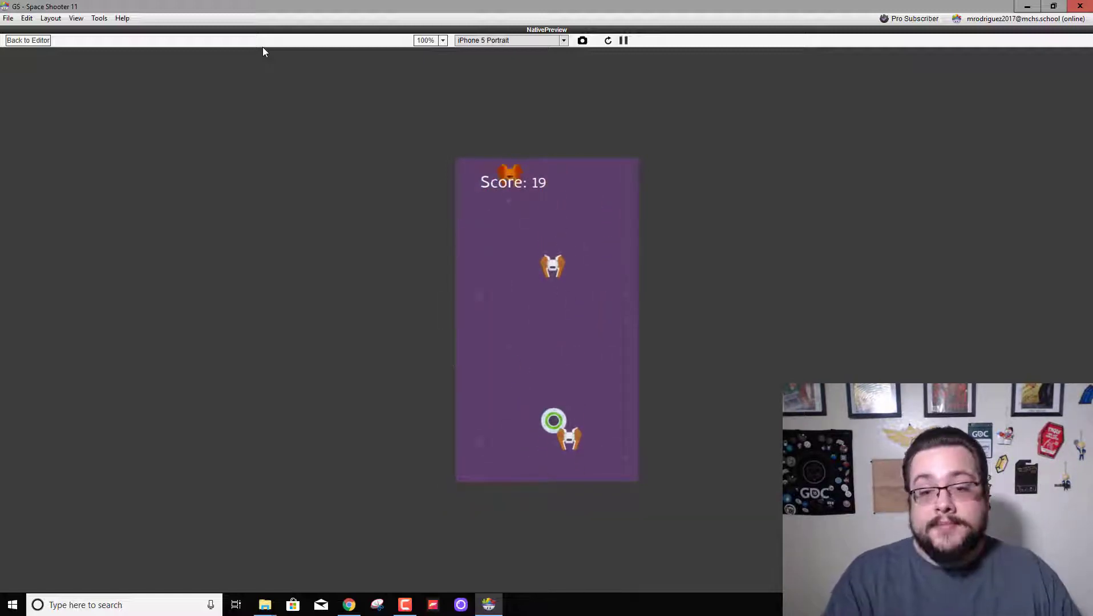
Return to the editor and save the Space Shooter 11 project with File > Save
left_click(28, 40)
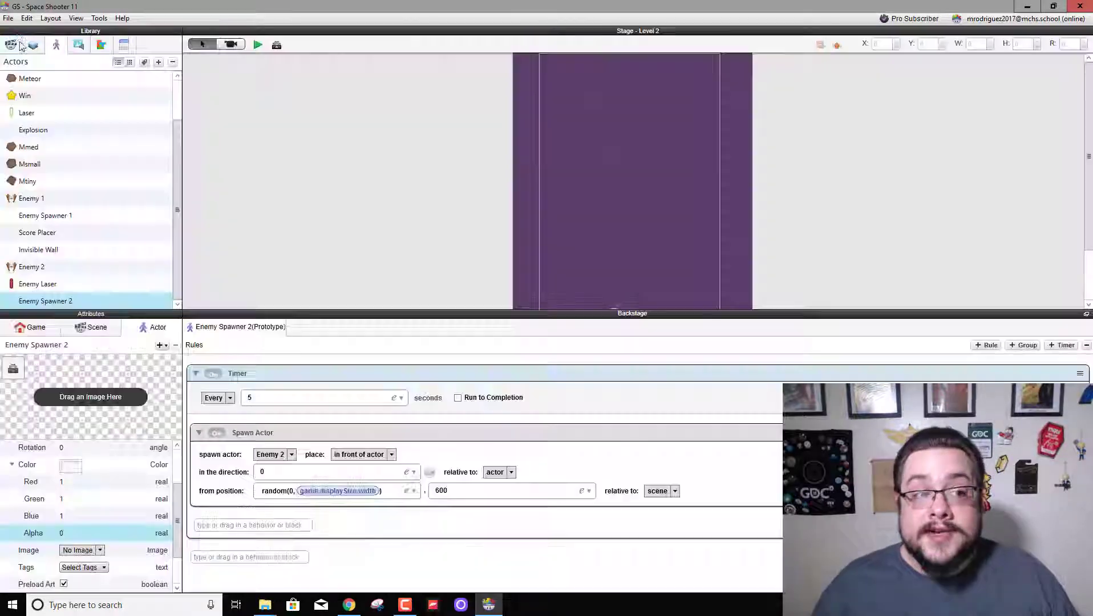
left_click(8, 17)
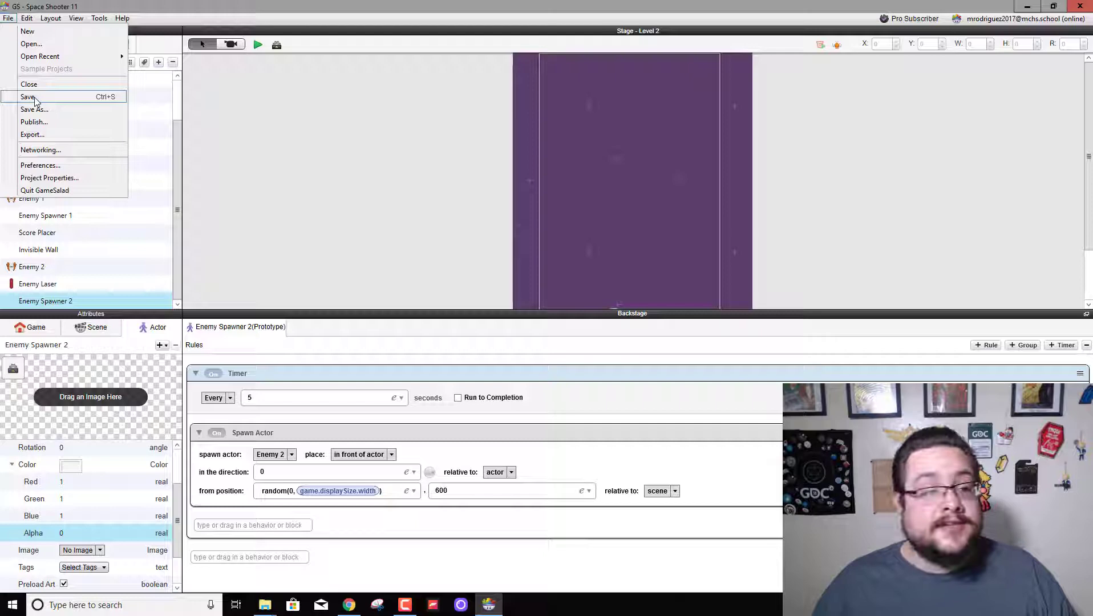
left_click(34, 99)
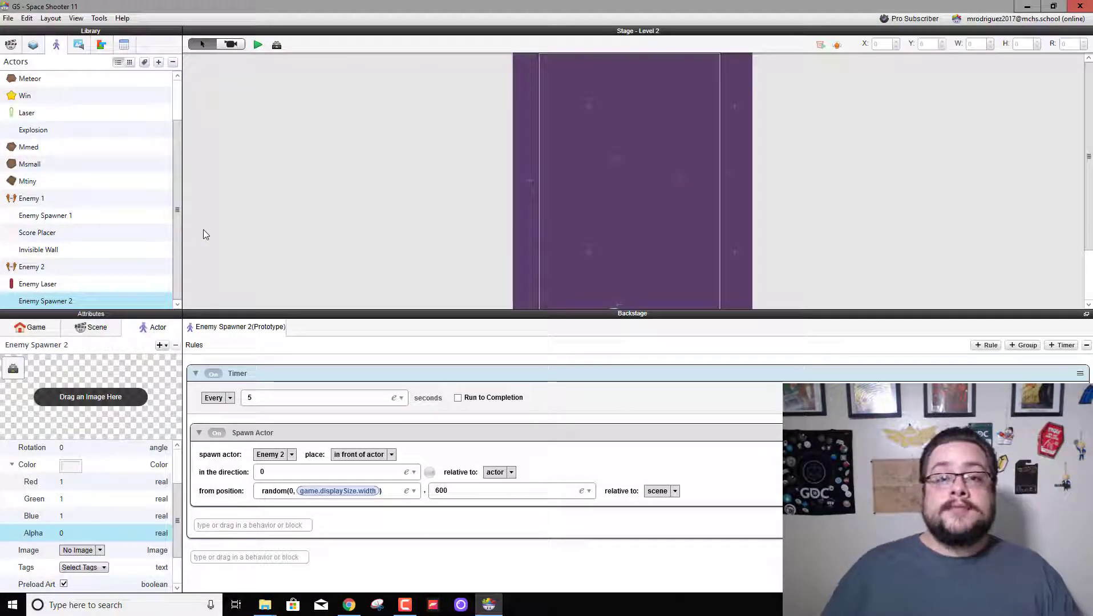